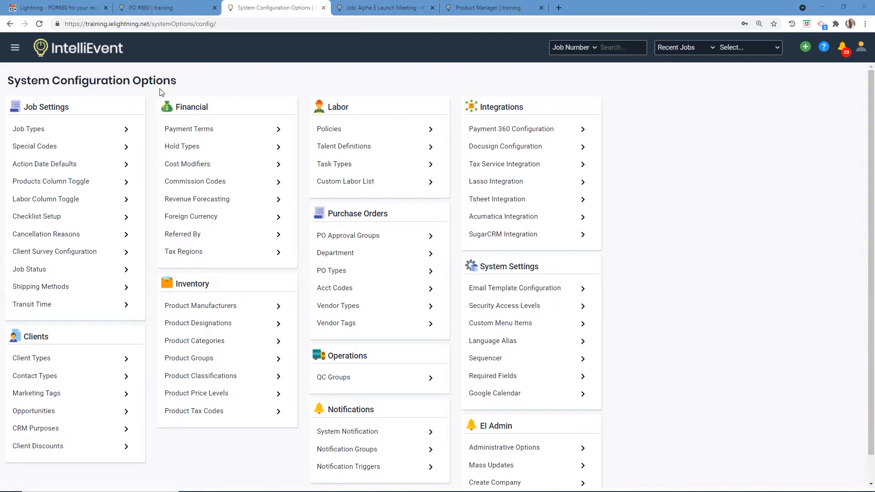
Review the purchase order configuration in the system options: PO Approval Groups, Department and PO Types
{"action": "left_click", "coordinate": [14, 48]}
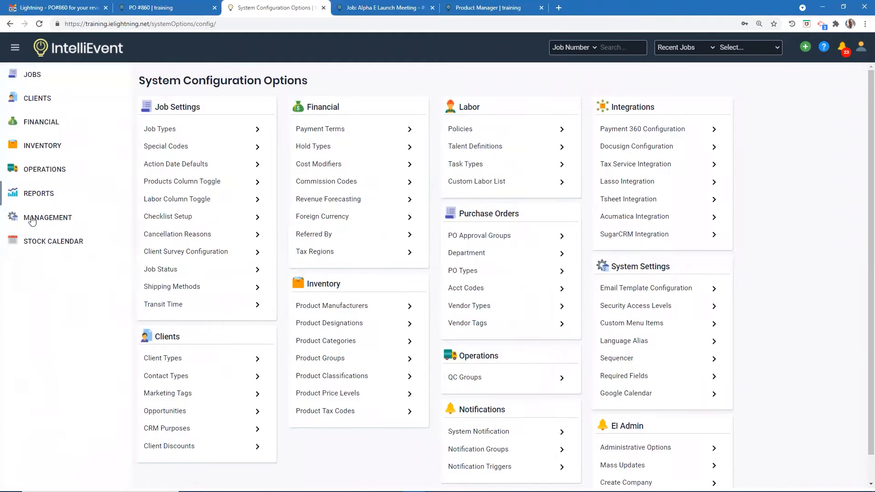
{"action": "left_click", "coordinate": [50, 219]}
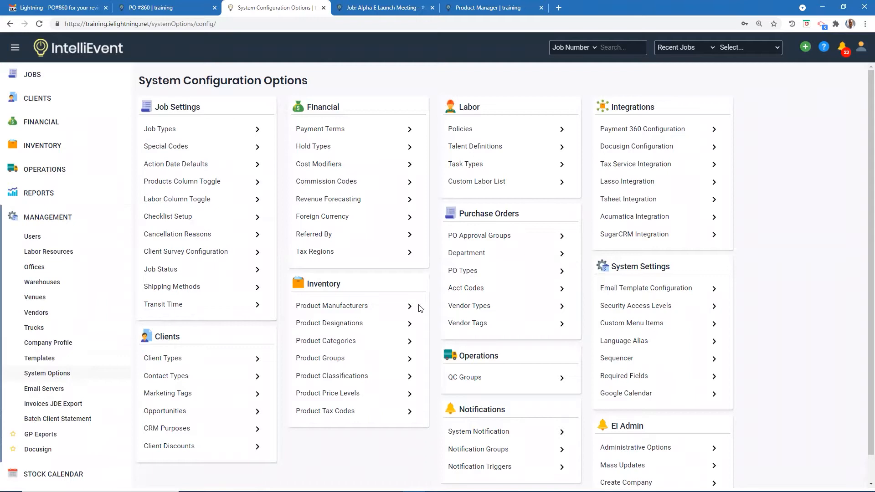
{"action": "left_click", "coordinate": [489, 236]}
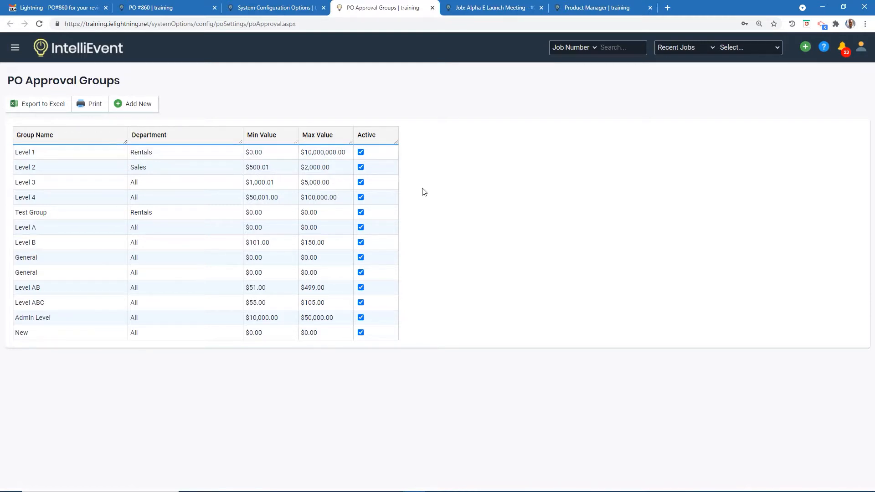
{"action": "left_click", "coordinate": [433, 8]}
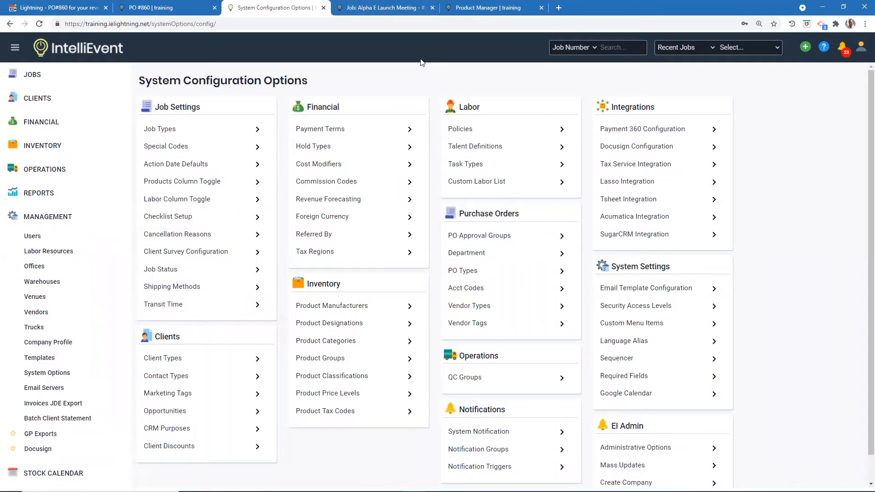
{"action": "left_click", "coordinate": [473, 256]}
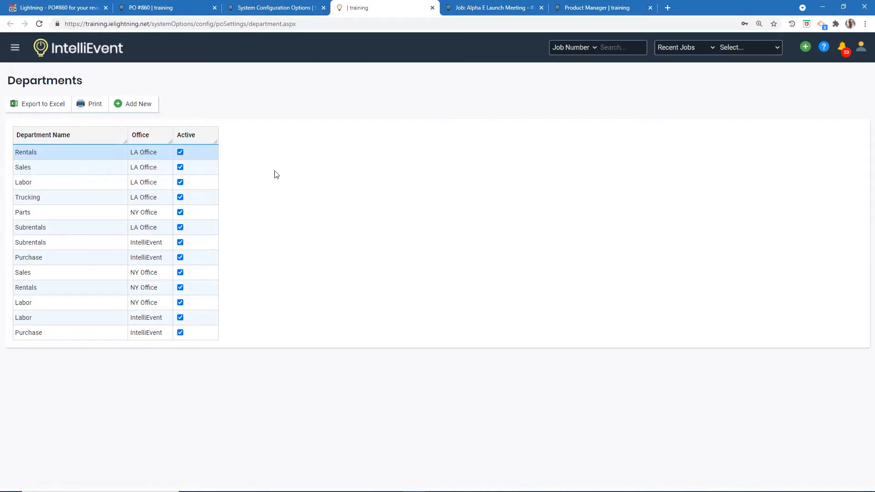
{"action": "left_click", "coordinate": [433, 8]}
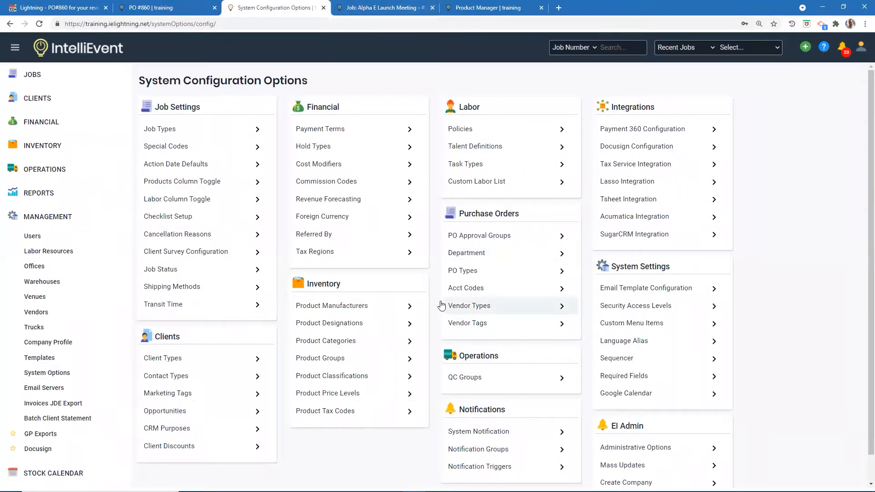
{"action": "left_click", "coordinate": [463, 271]}
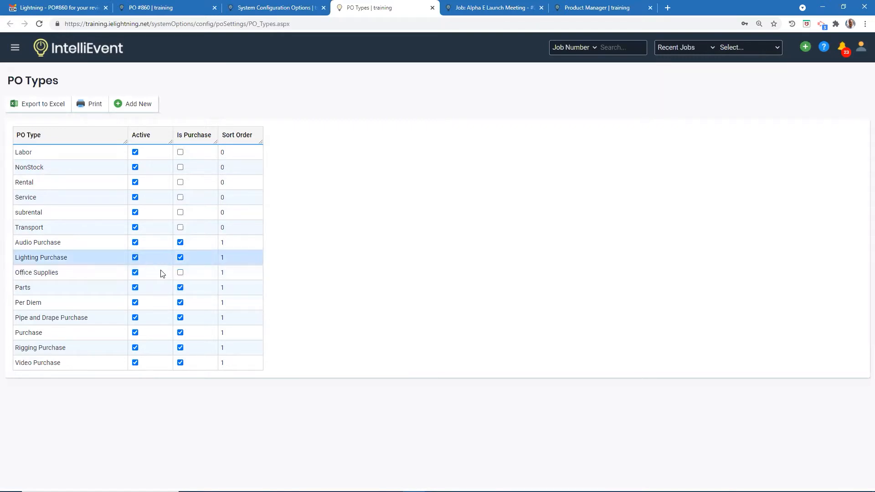
{"action": "left_click", "coordinate": [433, 8]}
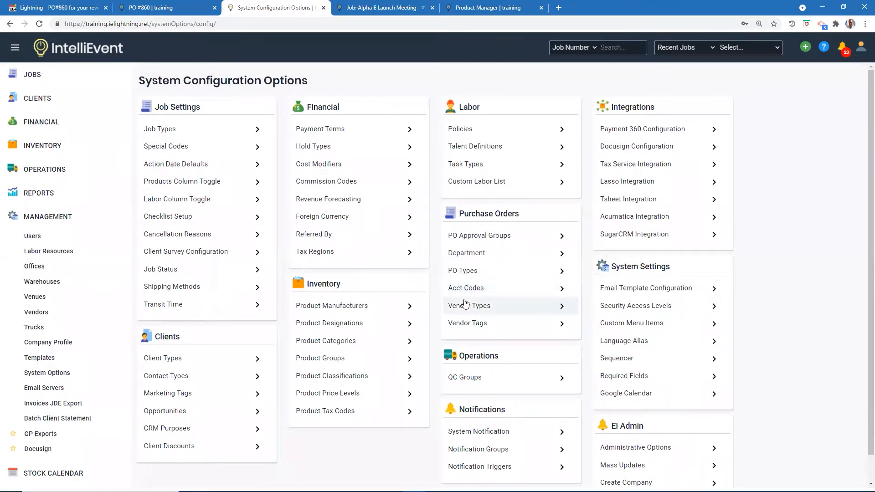
Start a new purchase order from the product record page
{"action": "left_click", "coordinate": [475, 10]}
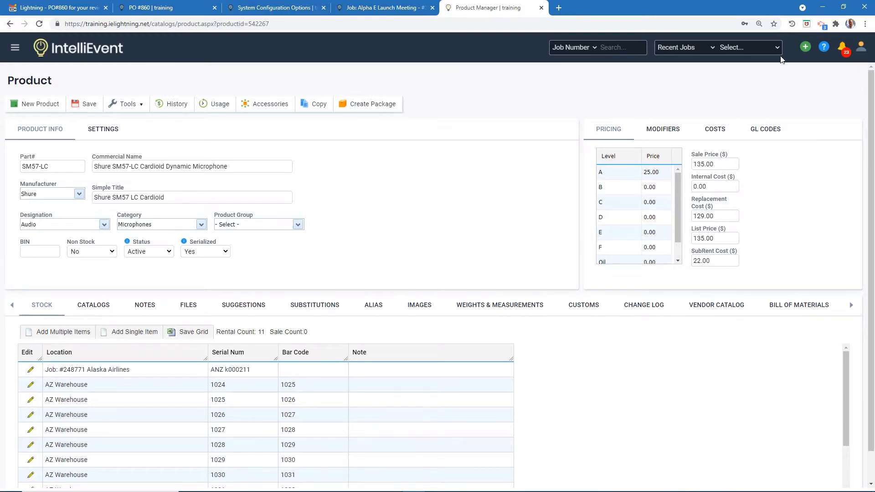
{"action": "left_click", "coordinate": [805, 48]}
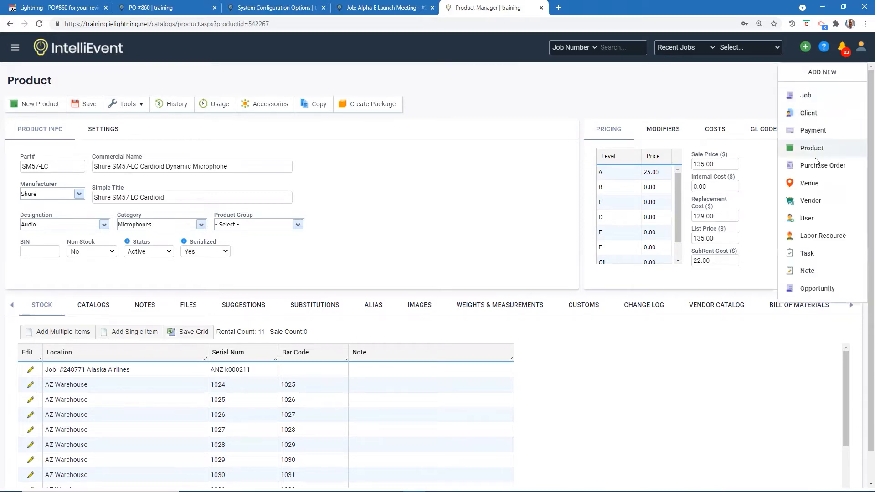
{"action": "left_click", "coordinate": [804, 167]}
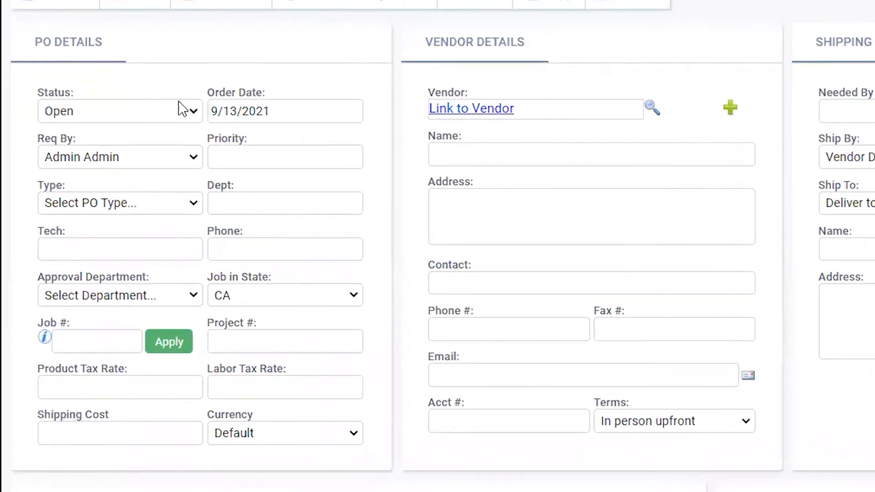
Check the available PO statuses, keep Open, and set the purchase order's type to Purchase
{"action": "left_click", "coordinate": [193, 111]}
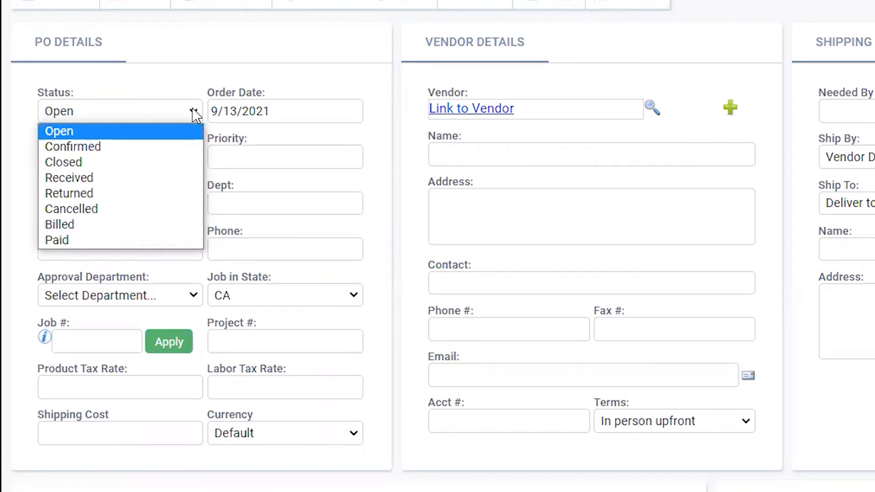
{"action": "left_click", "coordinate": [294, 72]}
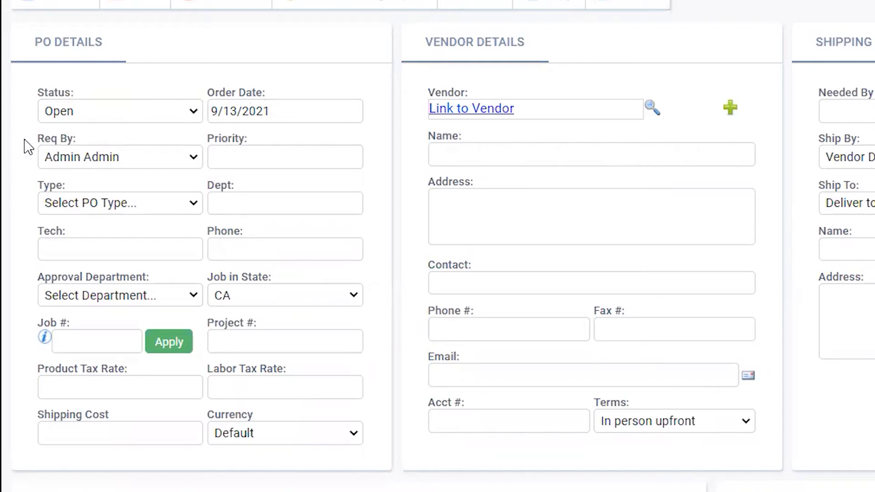
{"action": "left_click", "coordinate": [194, 204]}
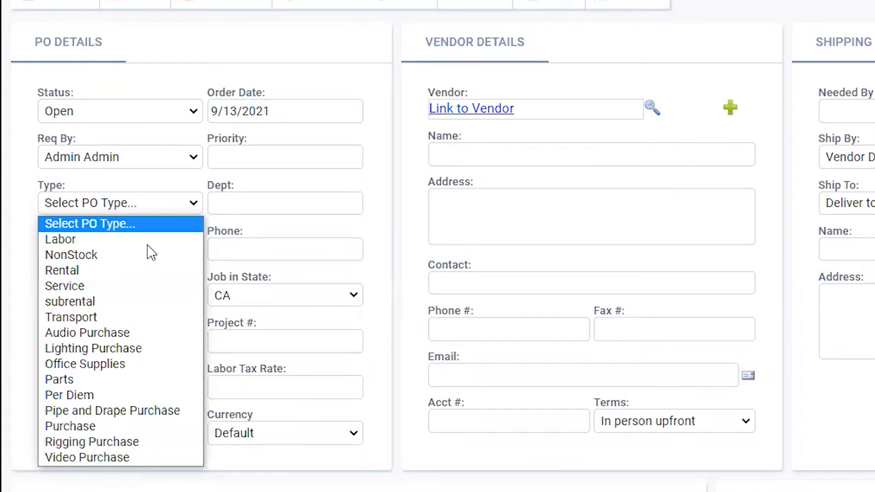
{"action": "left_click", "coordinate": [75, 425]}
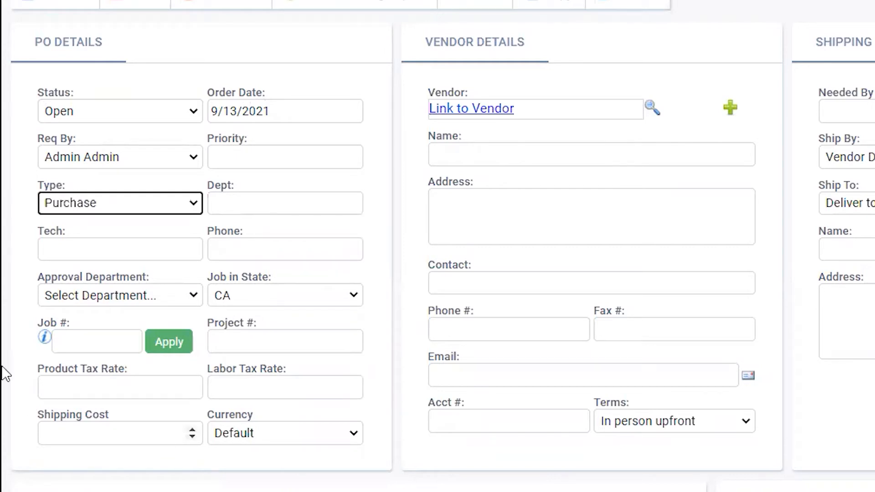
Enter the technician's name and set the approval department to IntelliEvent - Purchase
{"action": "left_click", "coordinate": [67, 249]}
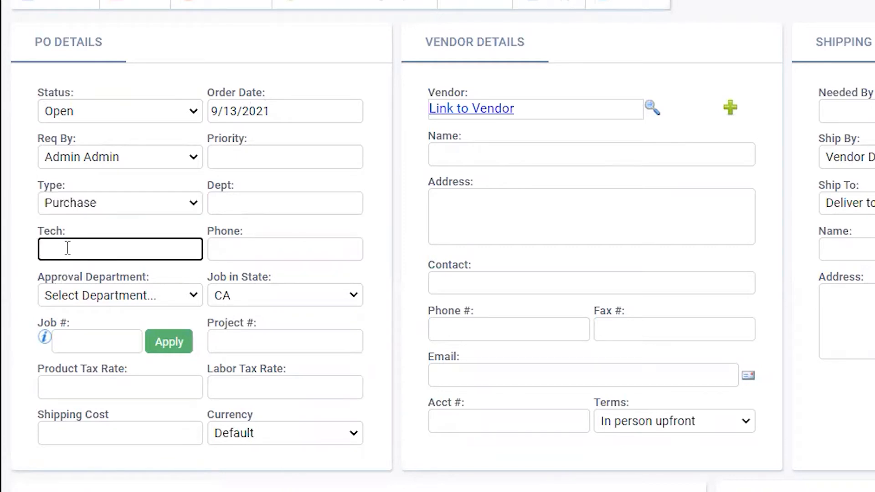
{"action": "type", "text": "Andy"}
{"action": "left_click", "coordinate": [193, 299]}
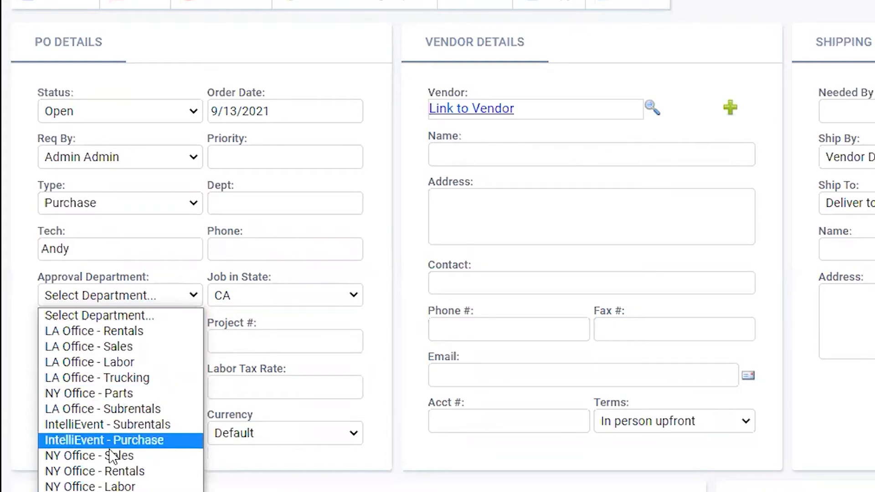
{"action": "left_click", "coordinate": [145, 441]}
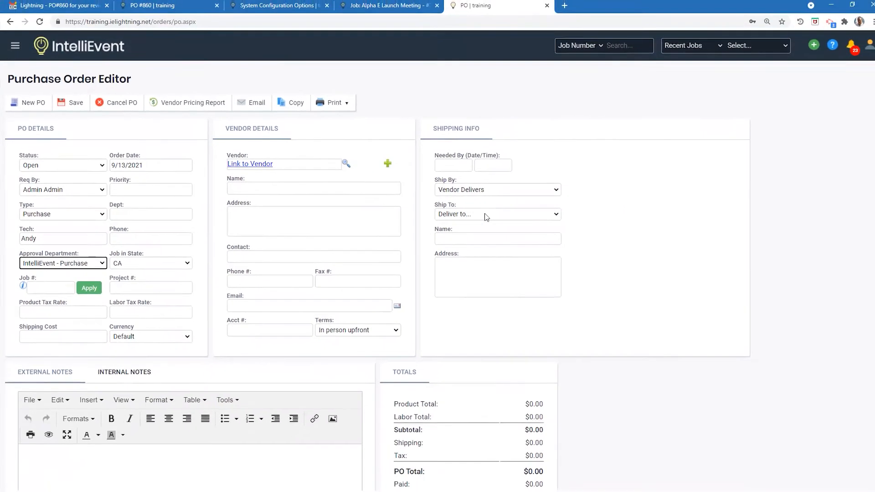
Look over the ship-to choices, and enter a product tax rate of 7.5 and a shipping cost of 25.00
{"action": "left_click", "coordinate": [553, 215]}
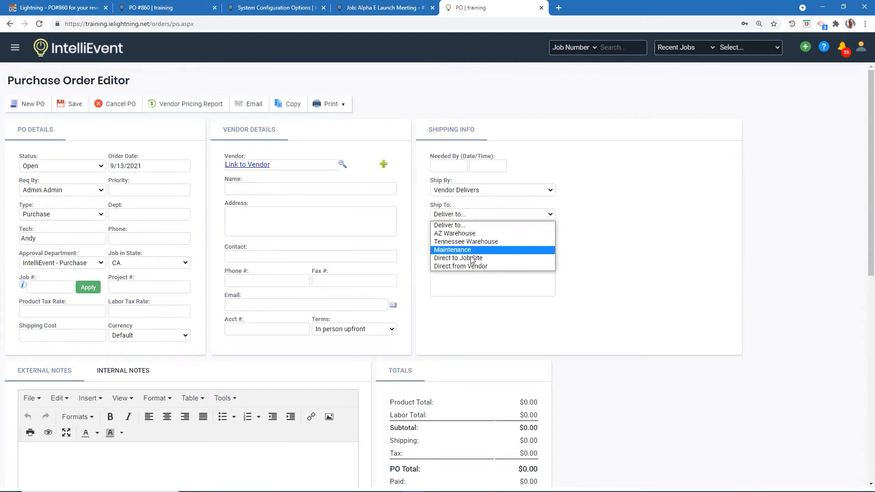
{"action": "left_click", "coordinate": [620, 242]}
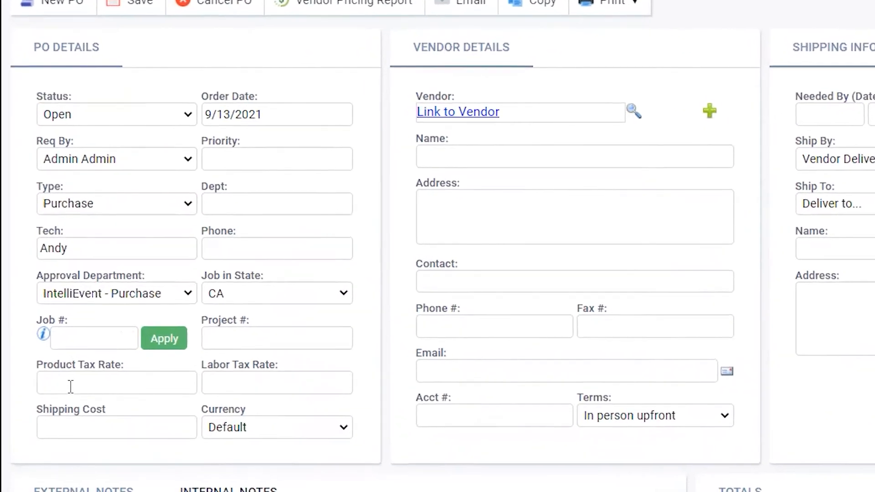
{"action": "left_click", "coordinate": [57, 358]}
{"action": "type", "text": "7.5"}
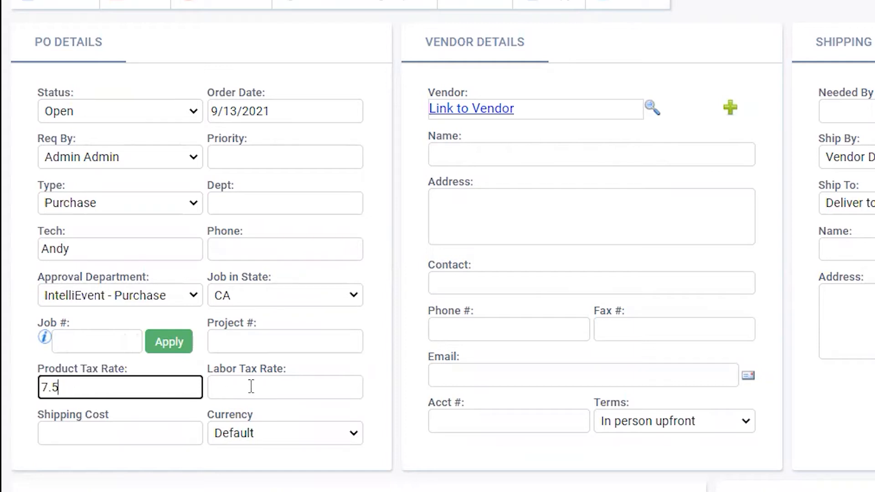
{"action": "left_click", "coordinate": [59, 436]}
{"action": "type", "text": "25.00"}
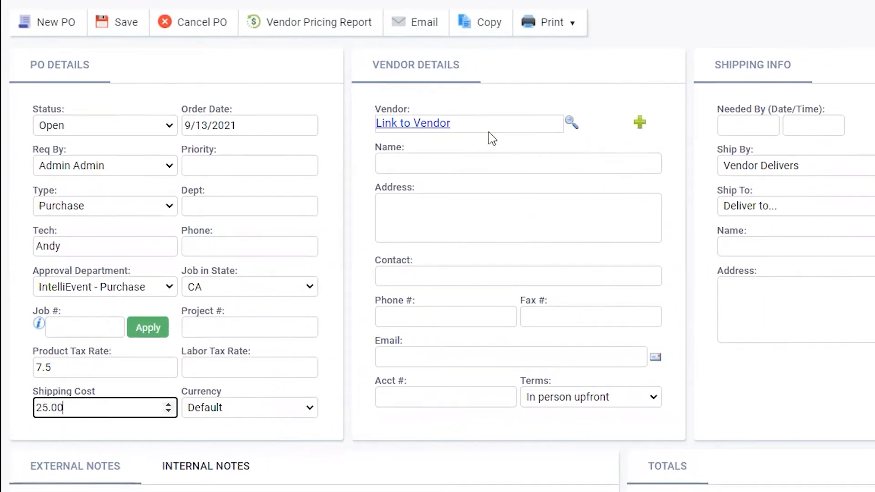
Search the vendor list without filters and link Vendor A1 to the purchase order
{"action": "left_click", "coordinate": [571, 122]}
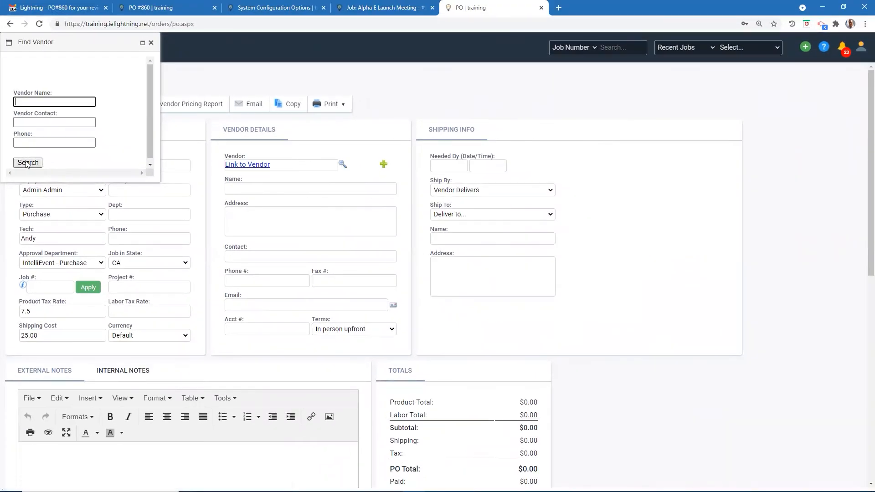
{"action": "left_click", "coordinate": [32, 154]}
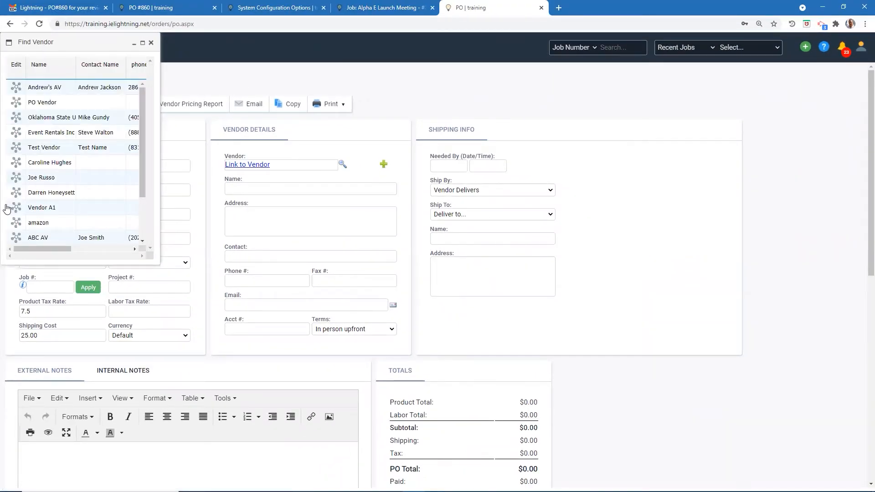
{"action": "left_click", "coordinate": [16, 207]}
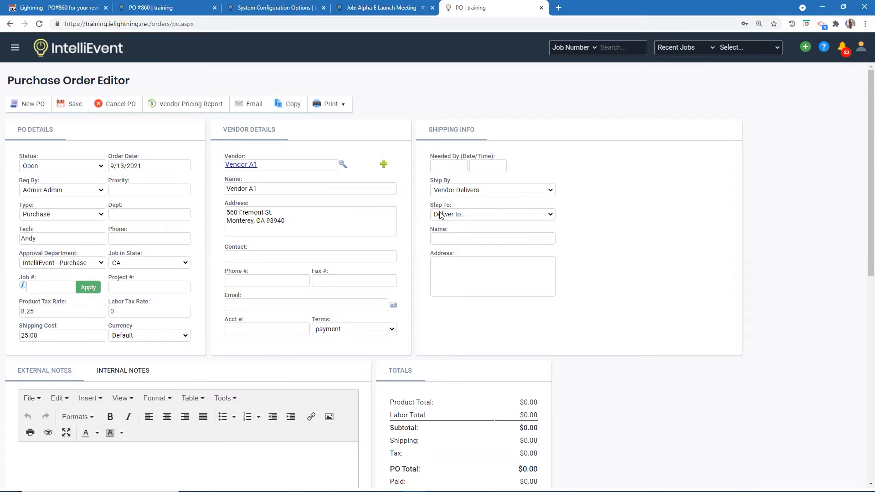
Set the needed-by date to 9/13/2021 and the time to 6:00 PM in the shipping info
{"action": "left_click", "coordinate": [441, 165]}
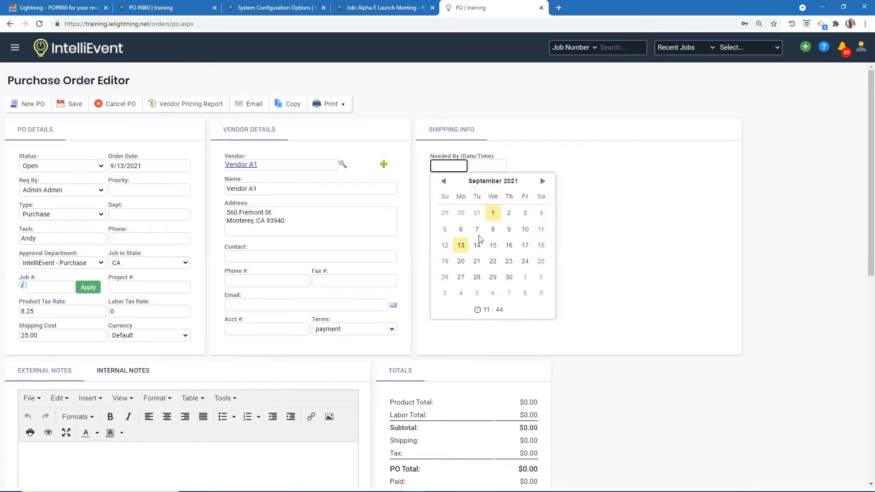
{"action": "left_click", "coordinate": [461, 246]}
{"action": "left_click", "coordinate": [484, 167]}
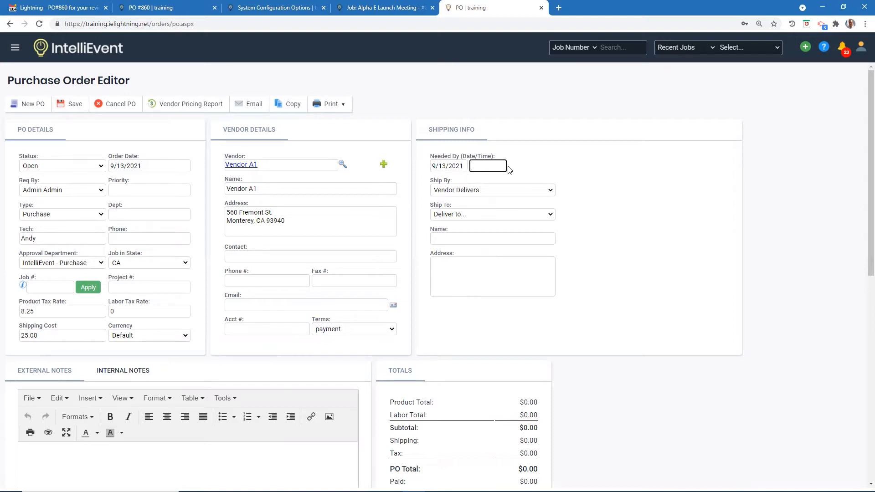
{"action": "key", "text": "Tab"}
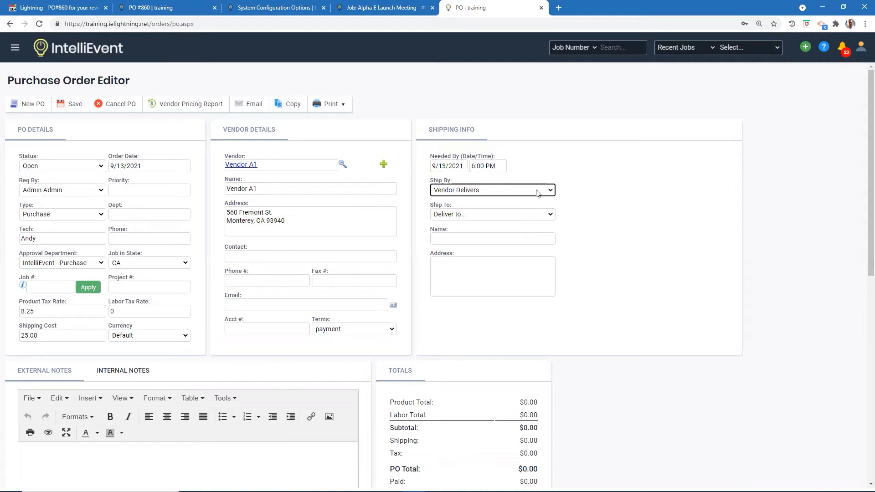
Set the ship-to destination to AZ Warehouse and save the purchase order
{"action": "left_click", "coordinate": [549, 216]}
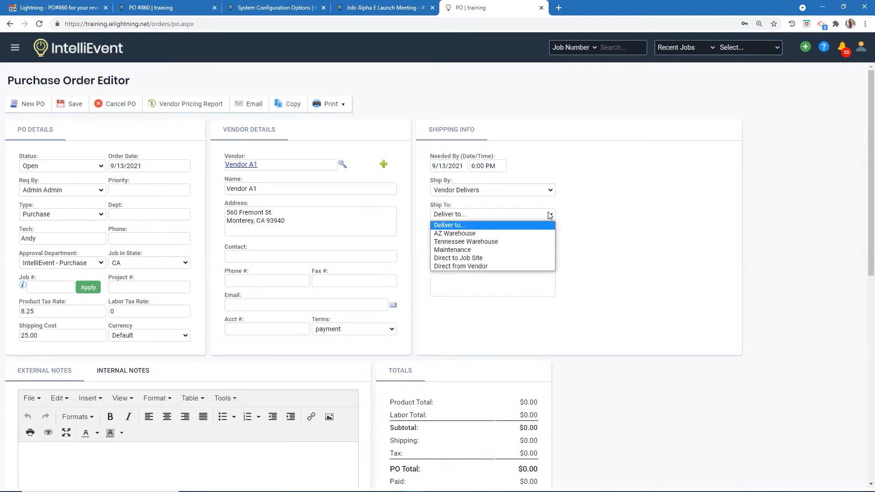
{"action": "left_click", "coordinate": [469, 234]}
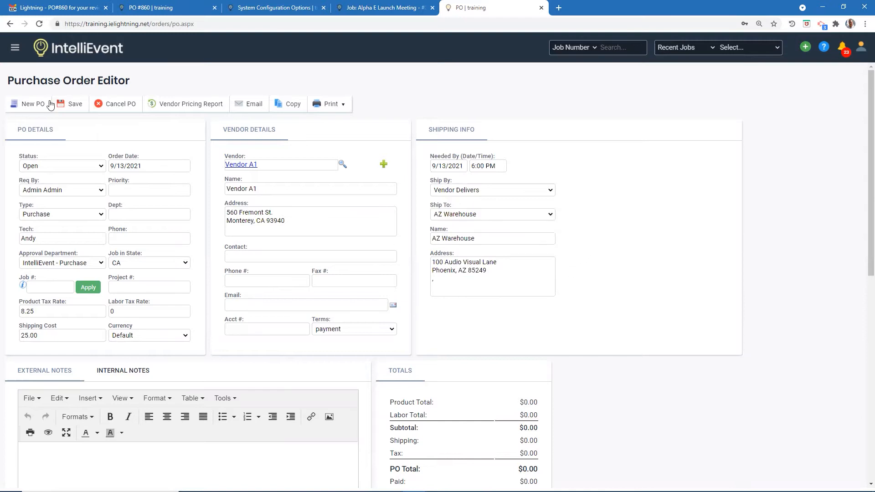
{"action": "left_click", "coordinate": [67, 104]}
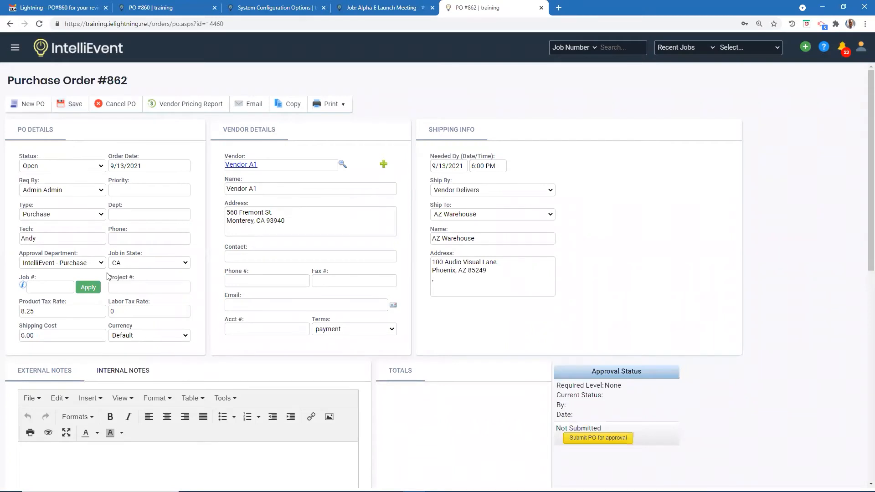
Search by product for Shure SM57 among the items selectable for the purchase order
{"action": "scroll", "coordinate": [275, 378], "scroll_direction": "down", "scroll_amount": 8}
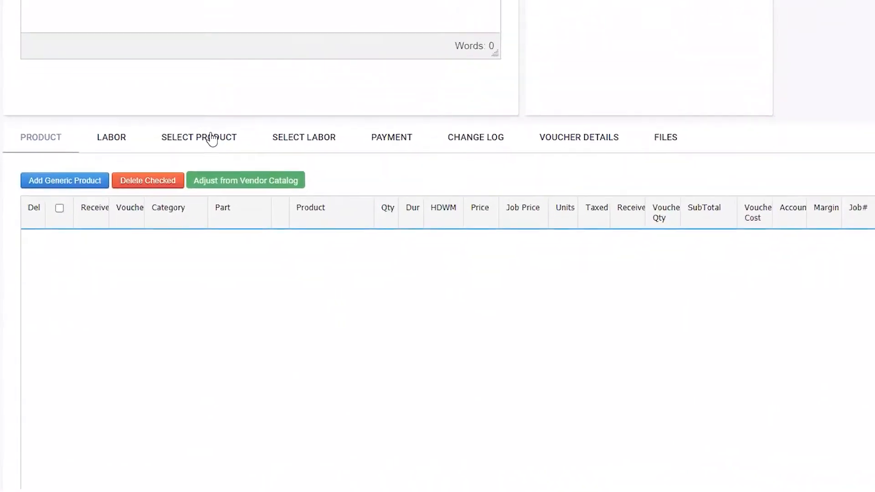
{"action": "left_click", "coordinate": [212, 138]}
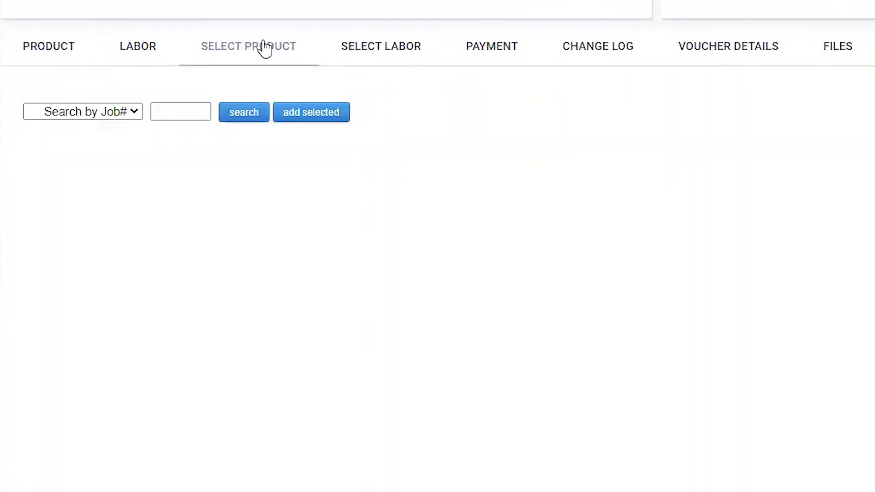
{"action": "left_click", "coordinate": [136, 112]}
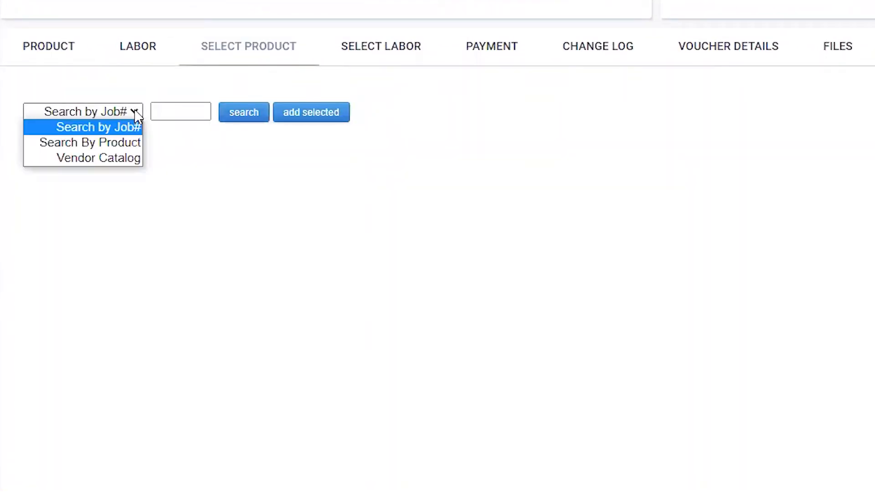
{"action": "left_click", "coordinate": [115, 142]}
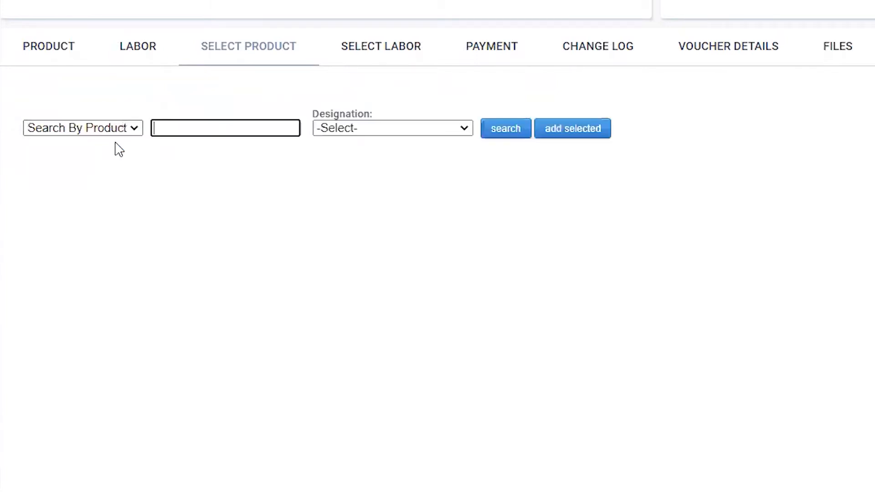
{"action": "left_click", "coordinate": [174, 132]}
{"action": "type", "text": "Shure SM57"}
{"action": "left_click", "coordinate": [507, 135]}
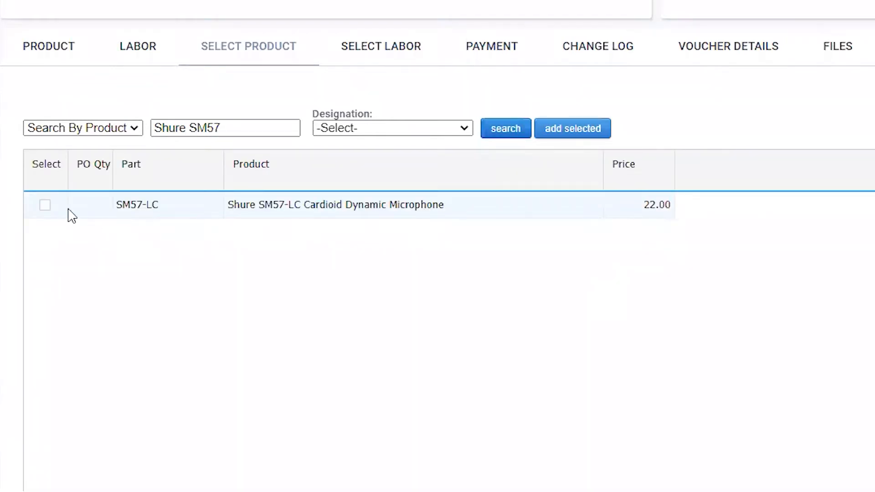
Add the Shure SM57-LC Cardioid Dynamic Microphone to the purchase order with a quantity of 2, and show the order's product list
{"action": "left_click", "coordinate": [45, 205]}
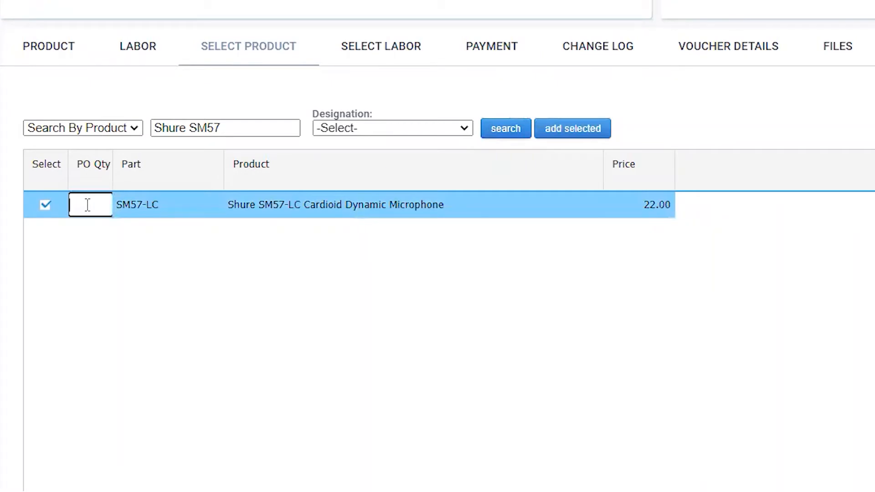
{"action": "type", "text": "2"}
{"action": "left_click", "coordinate": [591, 134]}
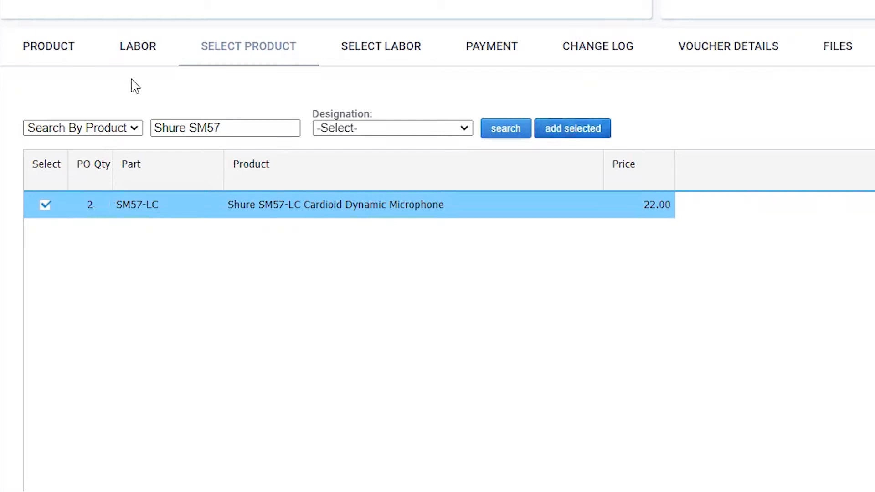
{"action": "left_click", "coordinate": [43, 46]}
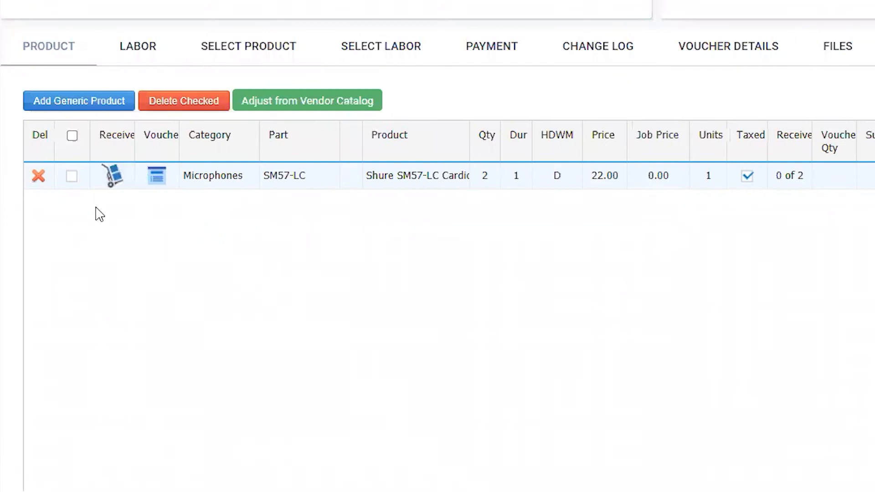
Set the price of the Shure SM57-LC line on the purchase order to 125.00
{"action": "left_click", "coordinate": [556, 182]}
{"action": "left_click", "coordinate": [592, 181]}
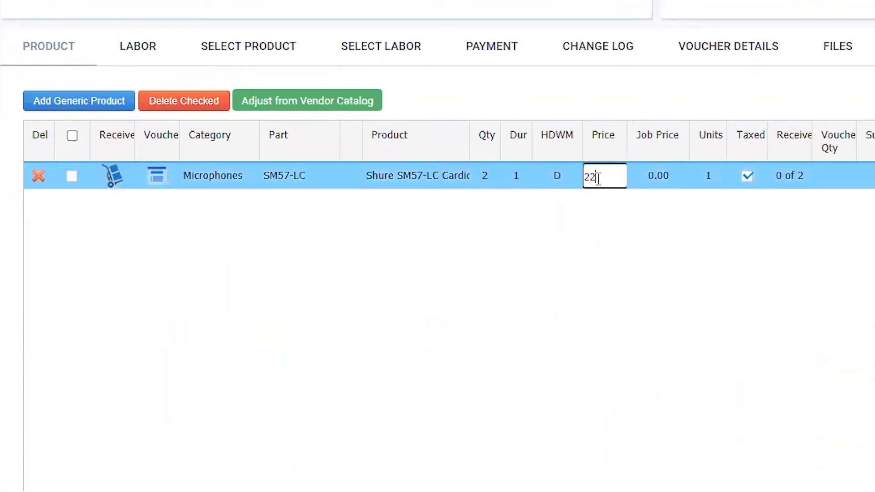
{"action": "left_click_drag", "start_coordinate": [598, 181], "coordinate": [546, 181]}
{"action": "left_click", "coordinate": [724, 299]}
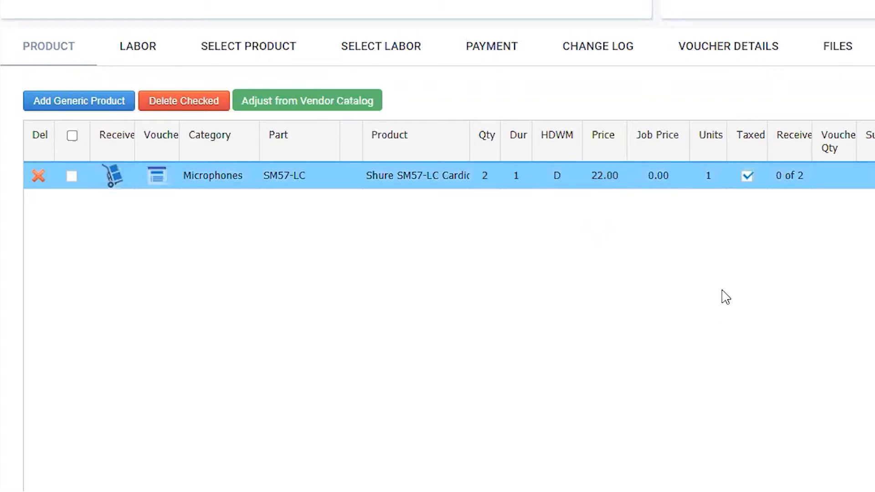
{"action": "left_click", "coordinate": [604, 175]}
{"action": "key", "text": "BackSpace"}
{"action": "key", "text": "BackSpace"}
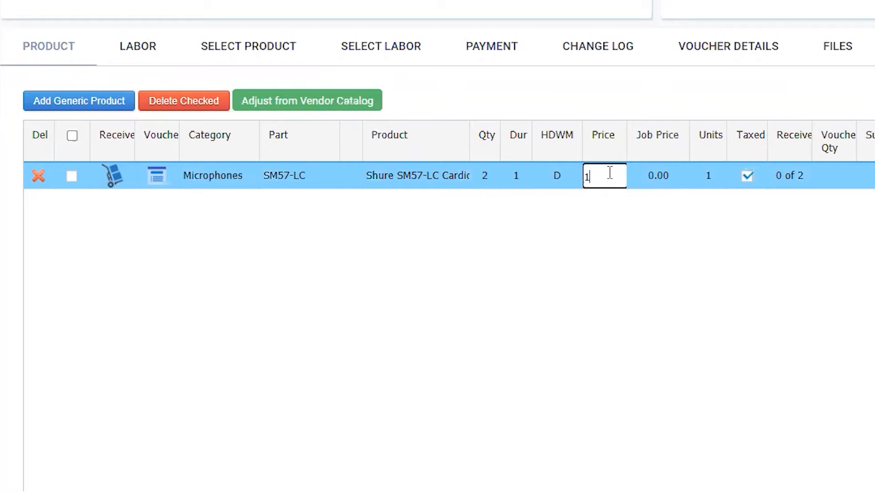
{"action": "type", "text": "125.00"}
{"action": "left_click", "coordinate": [691, 273]}
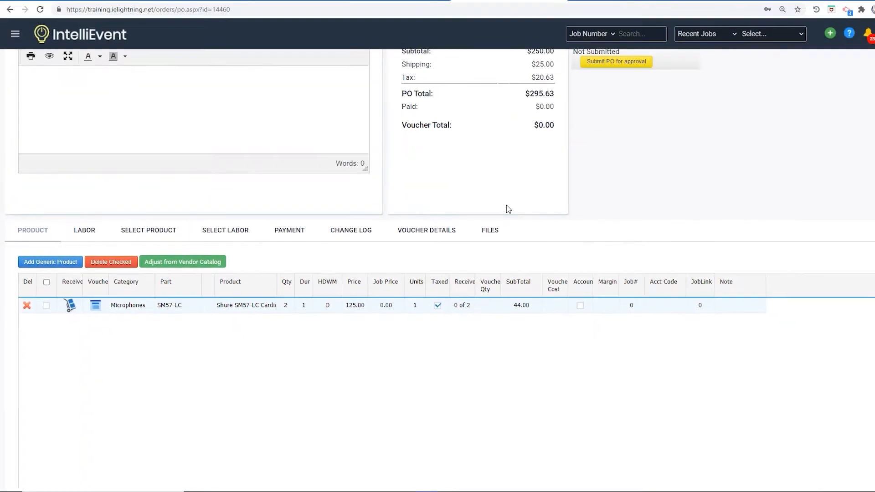
Check the purchase order totals, then save the order and submit it for approval
{"action": "scroll", "coordinate": [433, 219], "scroll_direction": "up", "scroll_amount": 10}
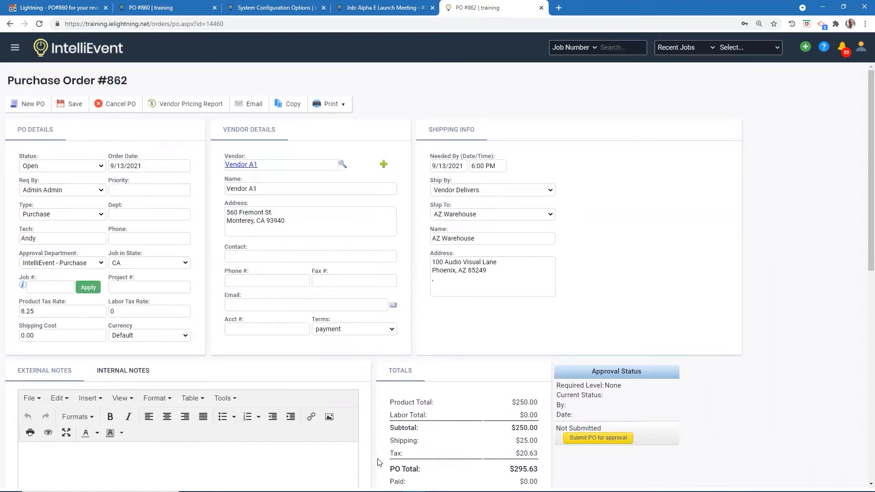
{"action": "scroll", "coordinate": [529, 460], "scroll_direction": "down", "scroll_amount": 2}
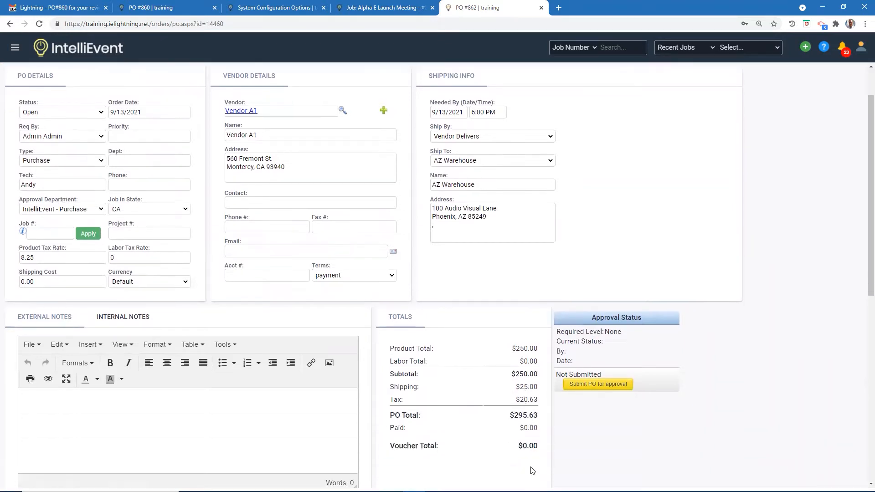
{"action": "scroll", "coordinate": [486, 469], "scroll_direction": "up", "scroll_amount": 2}
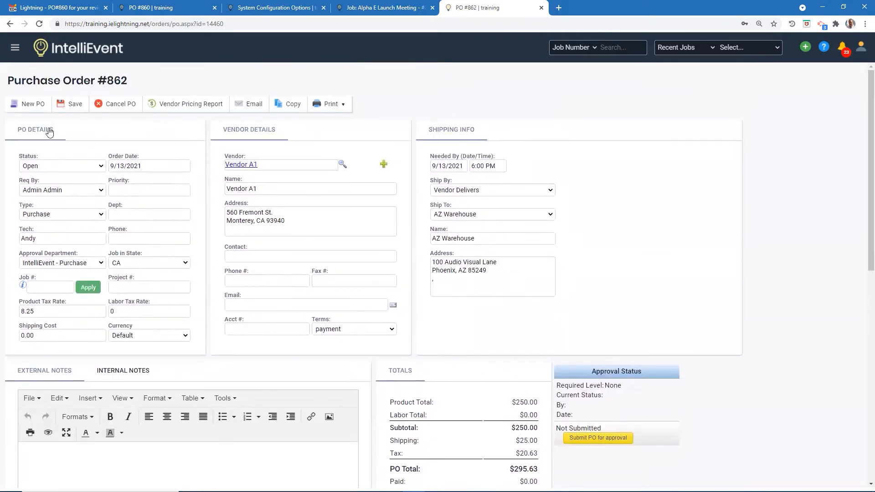
{"action": "left_click", "coordinate": [70, 102]}
{"action": "left_click", "coordinate": [617, 439]}
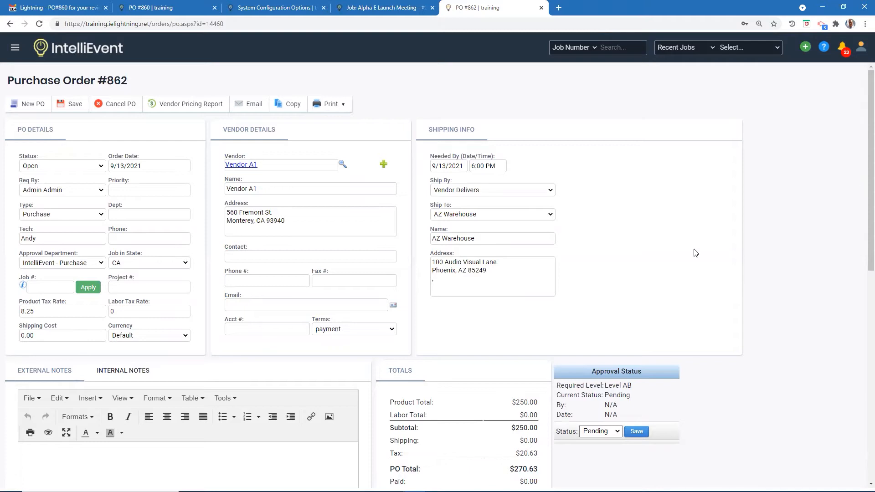
{"action": "left_click", "coordinate": [39, 25]}
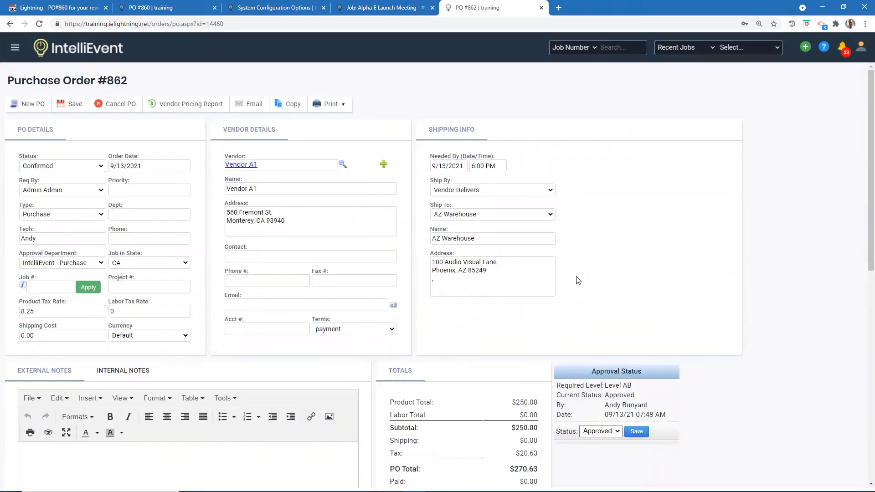
Preview the purchase order as the Purchase Order V2 printout and close the preview
{"action": "left_click", "coordinate": [343, 104]}
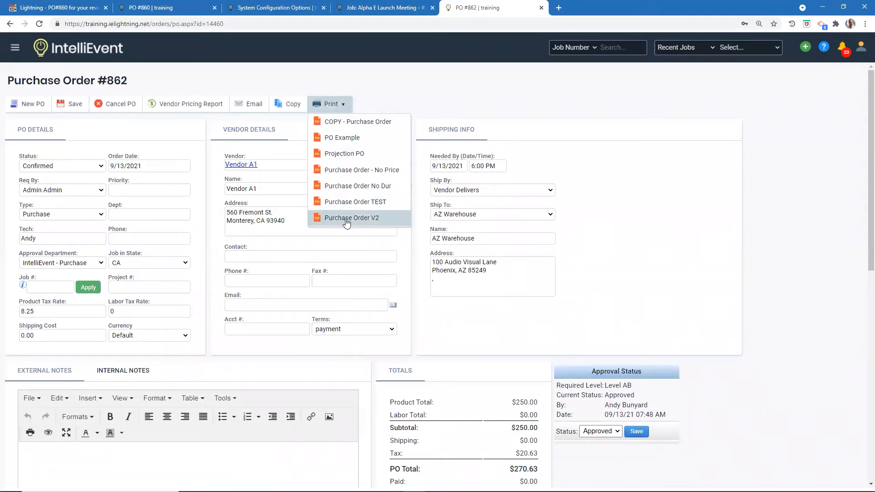
{"action": "left_click", "coordinate": [348, 218]}
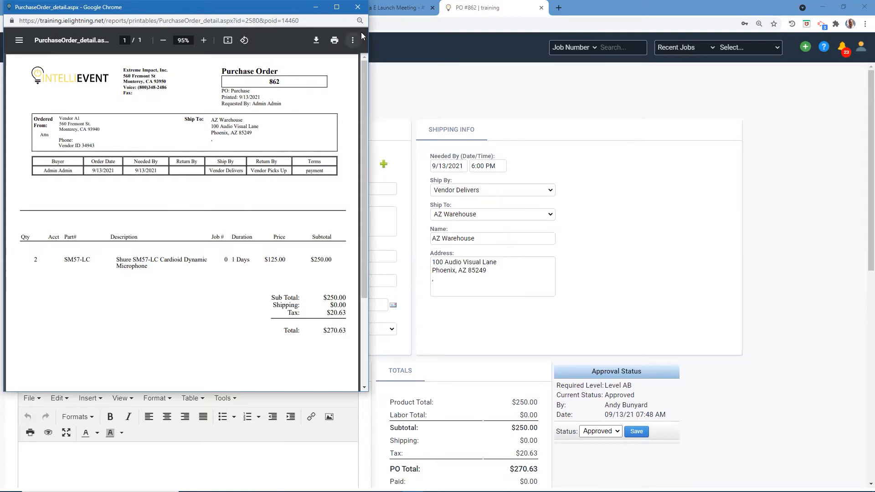
{"action": "left_click", "coordinate": [358, 10]}
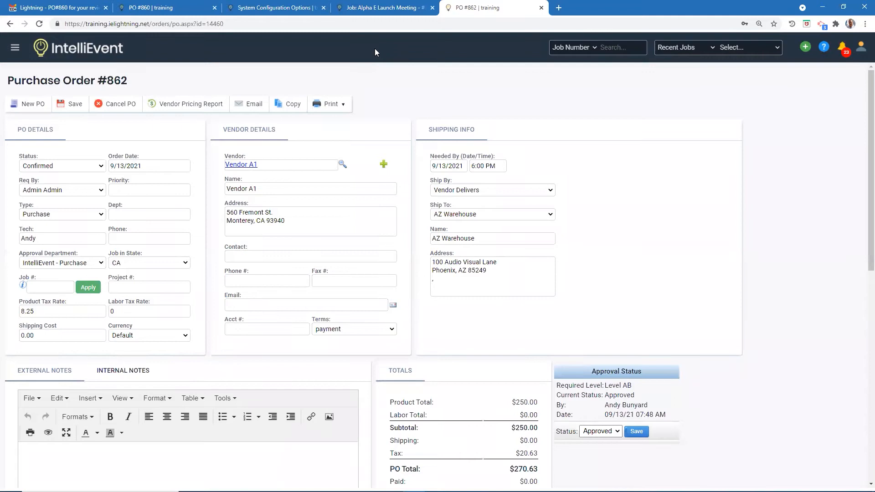
Review the pending subrental purchase order for Vendor A1 and approve it through the link in the approval request e-mail in Gmail
{"action": "left_click", "coordinate": [159, 9]}
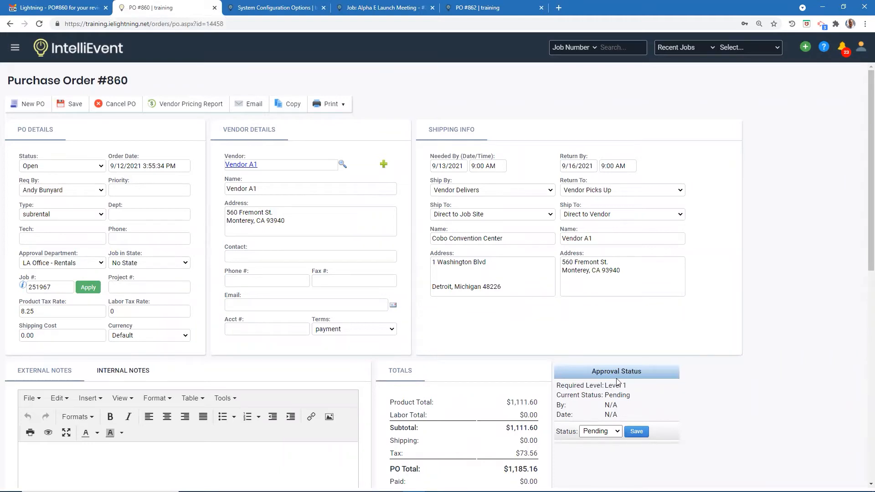
{"action": "scroll", "coordinate": [281, 247], "scroll_direction": "down", "scroll_amount": 10}
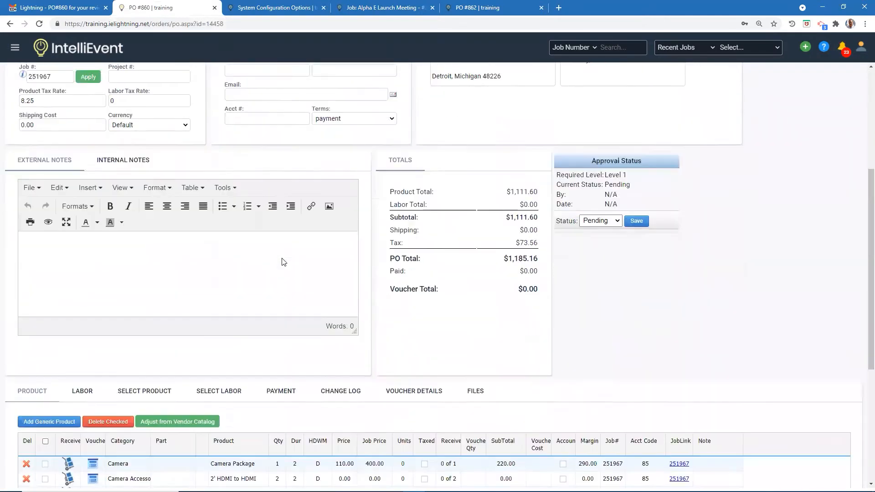
{"action": "scroll", "coordinate": [282, 268], "scroll_direction": "down", "scroll_amount": 1}
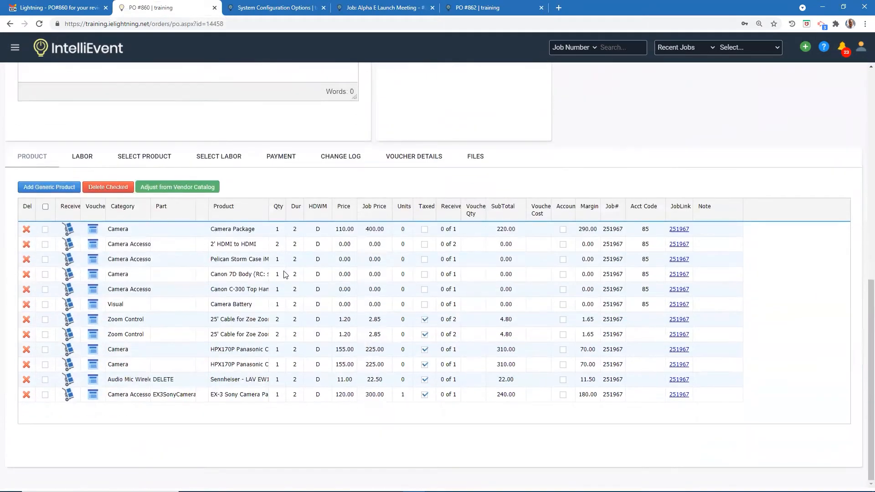
{"action": "scroll", "coordinate": [265, 283], "scroll_direction": "up", "scroll_amount": 5}
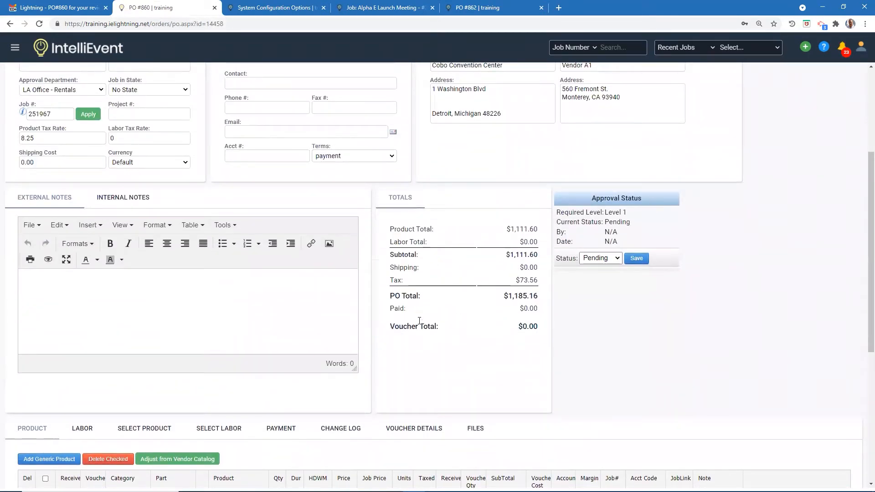
{"action": "left_click", "coordinate": [38, 9]}
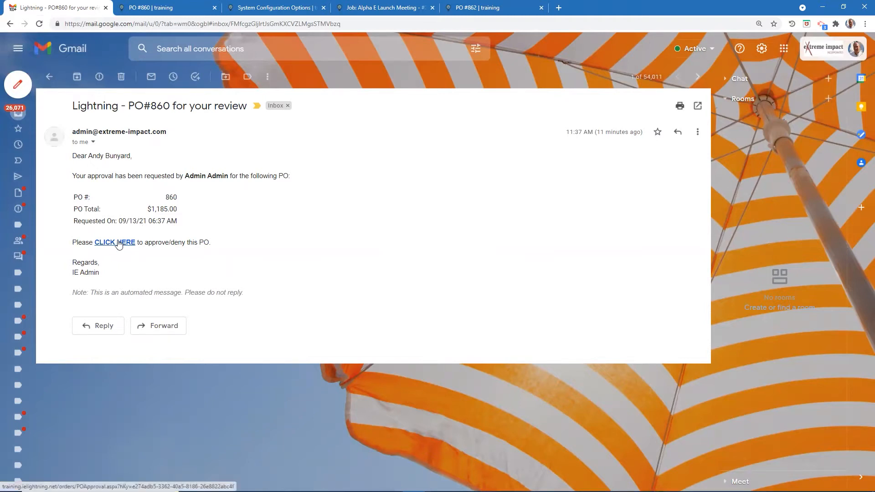
{"action": "left_click", "coordinate": [118, 243]}
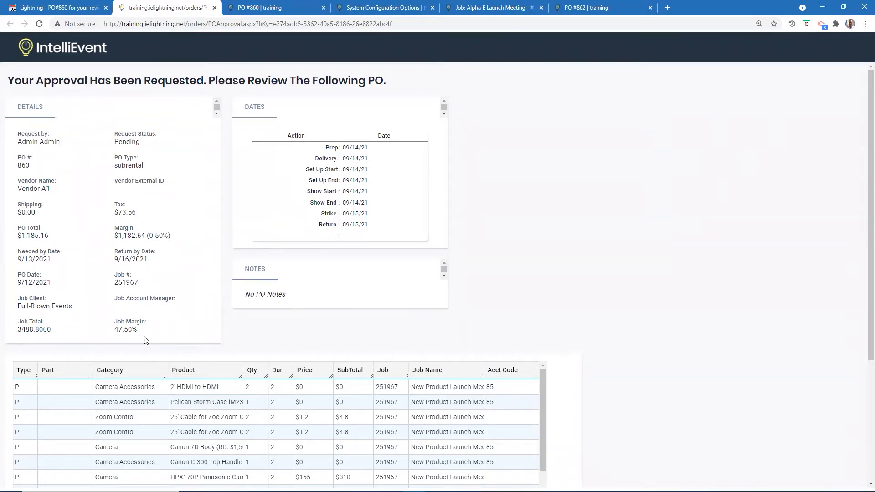
{"action": "scroll", "coordinate": [143, 343], "scroll_direction": "down", "scroll_amount": 4}
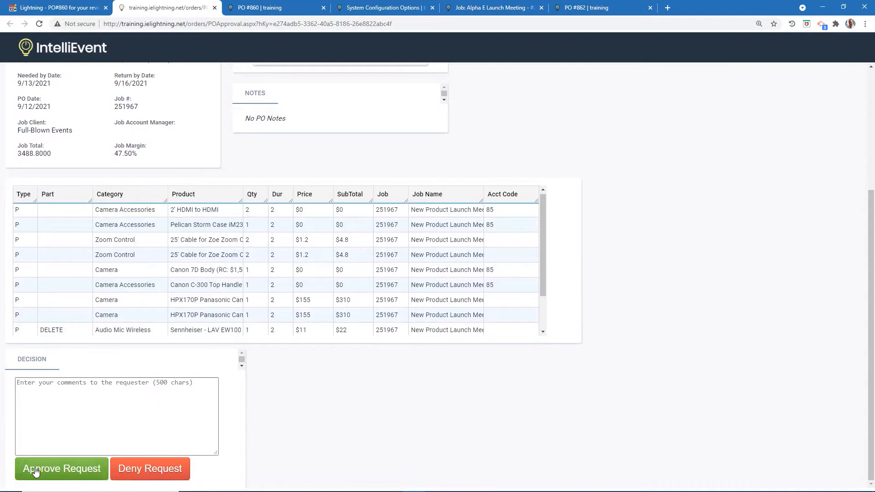
{"action": "left_click", "coordinate": [73, 473]}
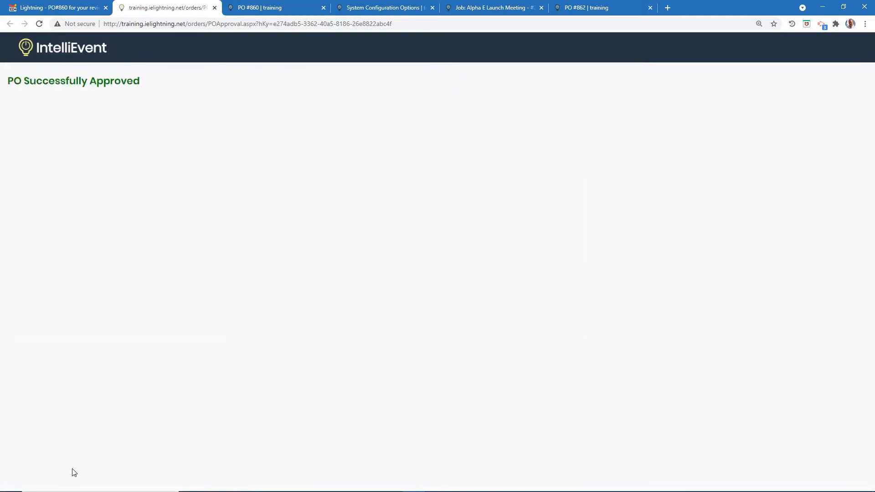
Return to the subrental purchase order in IntelliEvent and reload it to check its approval status
{"action": "left_click", "coordinate": [295, 8]}
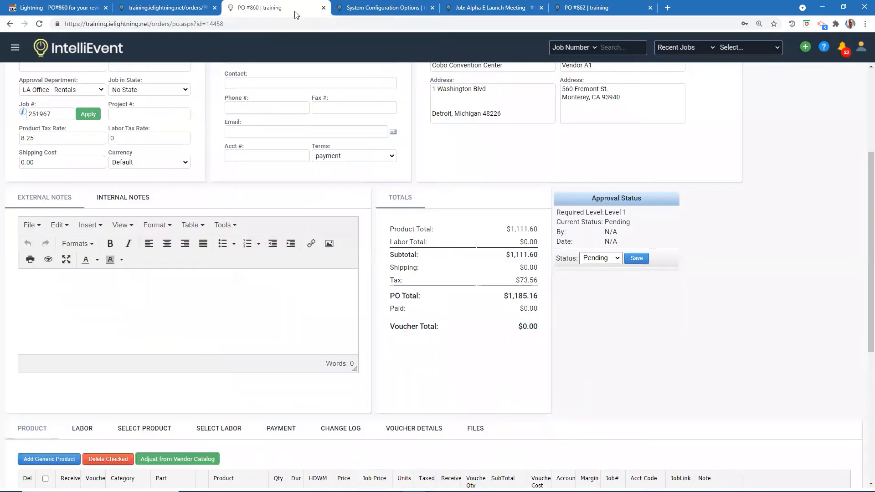
{"action": "scroll", "coordinate": [336, 112], "scroll_direction": "up", "scroll_amount": 4}
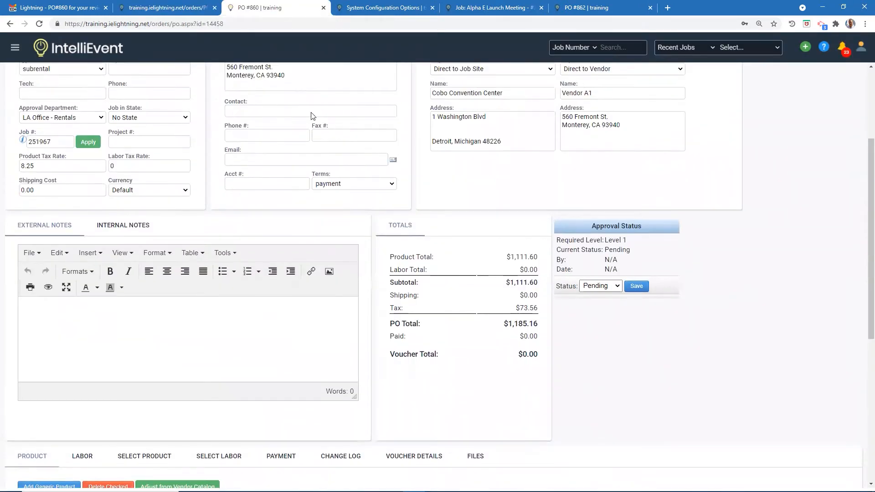
{"action": "left_click", "coordinate": [39, 24]}
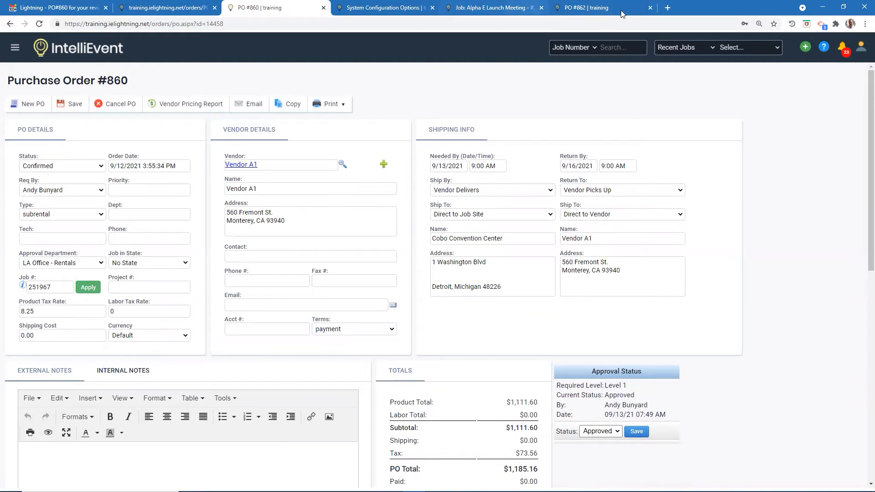
Close the extra purchase order and start adding the General Session Camera Package from the Alpha E Launch Meeting job's products to a PO
{"action": "left_click", "coordinate": [650, 7]}
{"action": "left_click", "coordinate": [488, 9]}
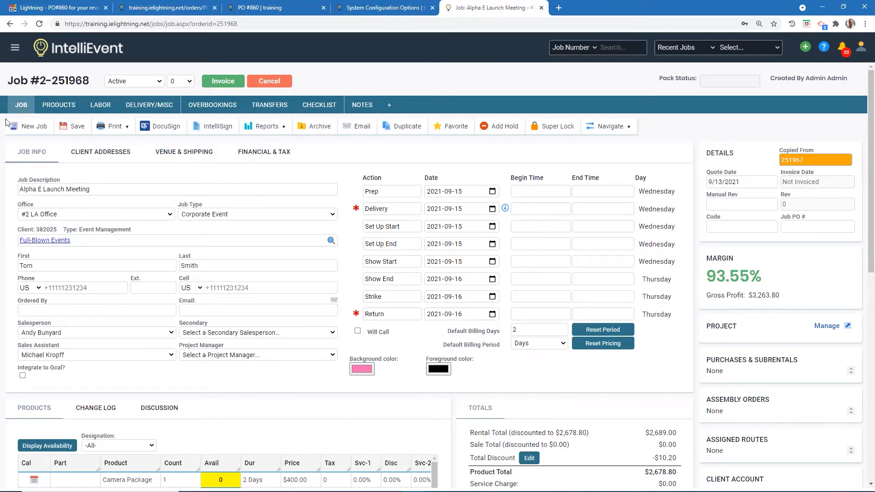
{"action": "left_click", "coordinate": [61, 104]}
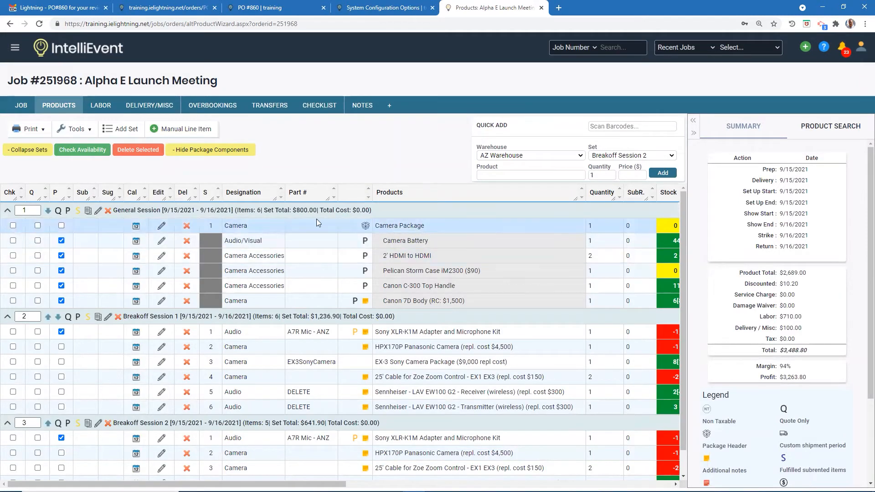
{"action": "left_click", "coordinate": [162, 226]}
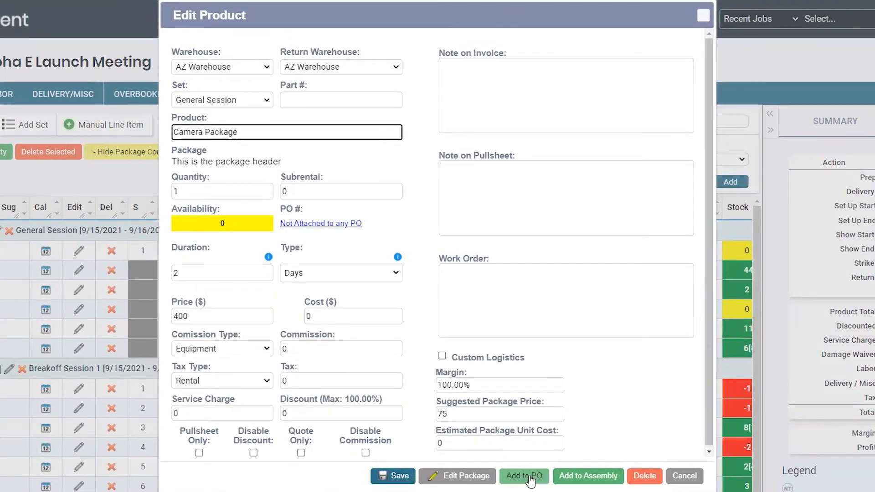
{"action": "left_click", "coordinate": [530, 477]}
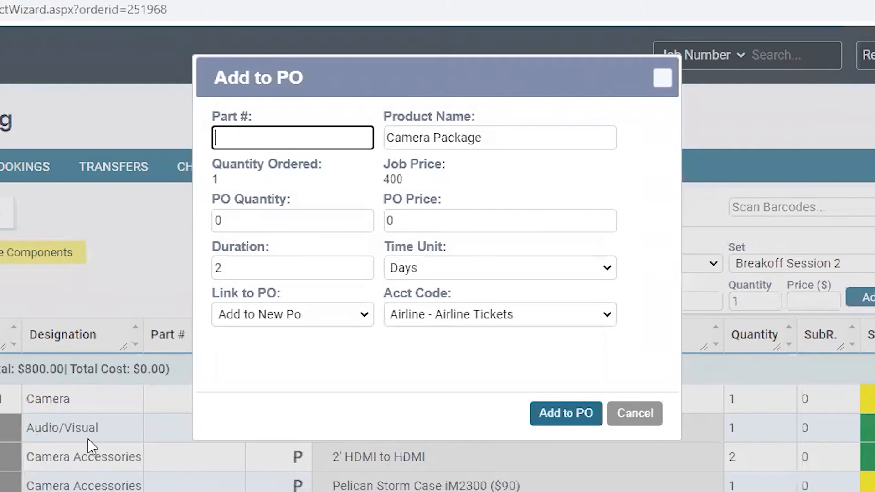
Set the Camera Package's PO quantity to 1, its PO price to 175.00 and its account code to Expenses
{"action": "left_click", "coordinate": [238, 214]}
{"action": "type", "text": "1"}
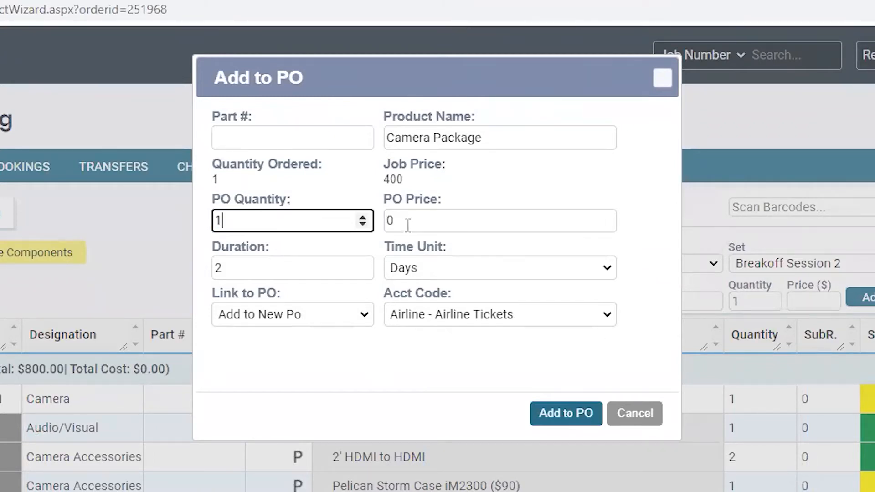
{"action": "left_click", "coordinate": [391, 223]}
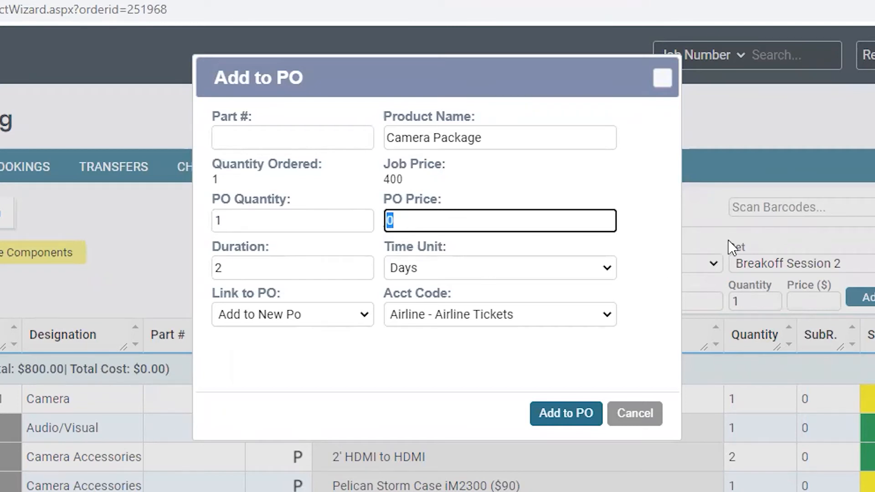
{"action": "type", "text": "175.00"}
{"action": "left_click", "coordinate": [607, 316]}
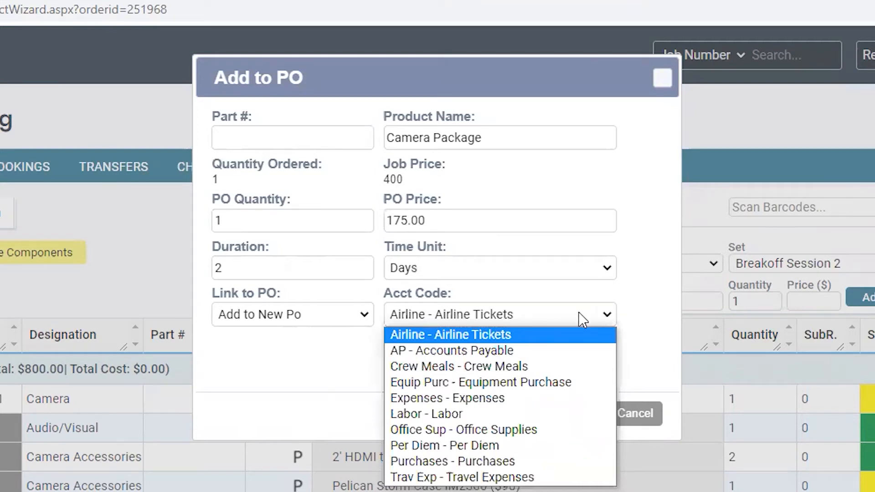
{"action": "left_click", "coordinate": [469, 398]}
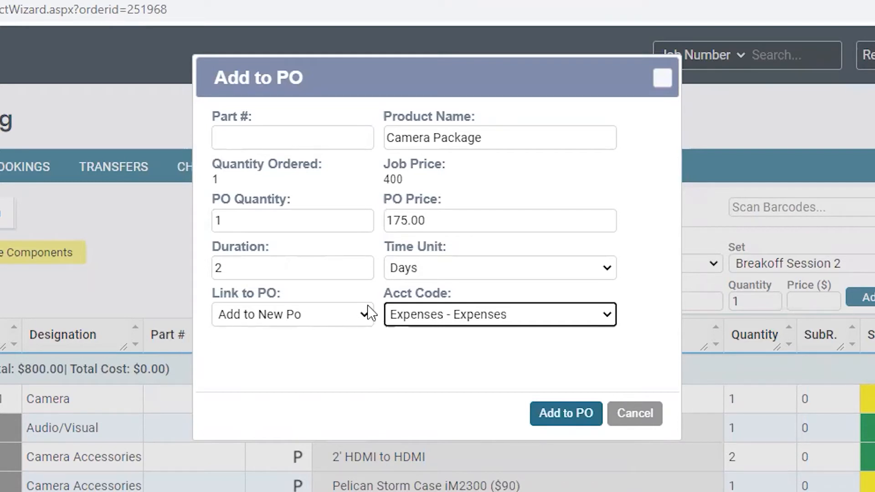
Review the existing POs available for linking, keep Add to New Po, and add the Camera Package to a new purchase order
{"action": "left_click", "coordinate": [367, 318]}
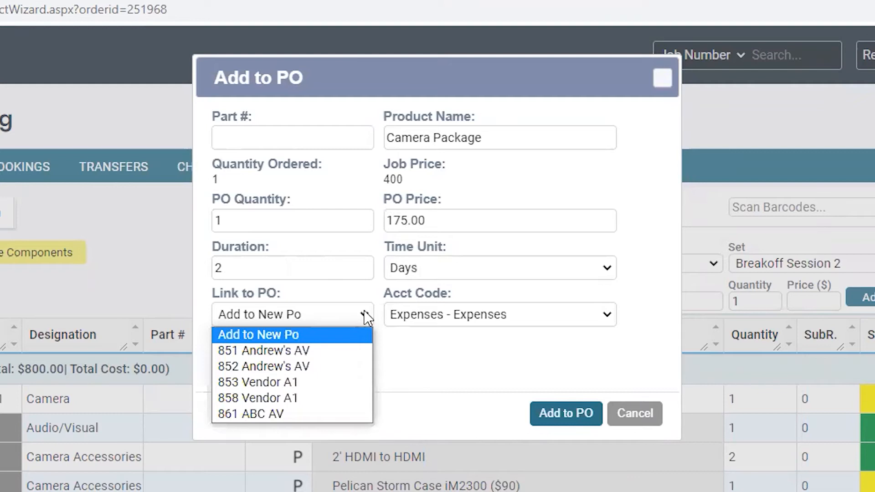
{"action": "left_click", "coordinate": [366, 316]}
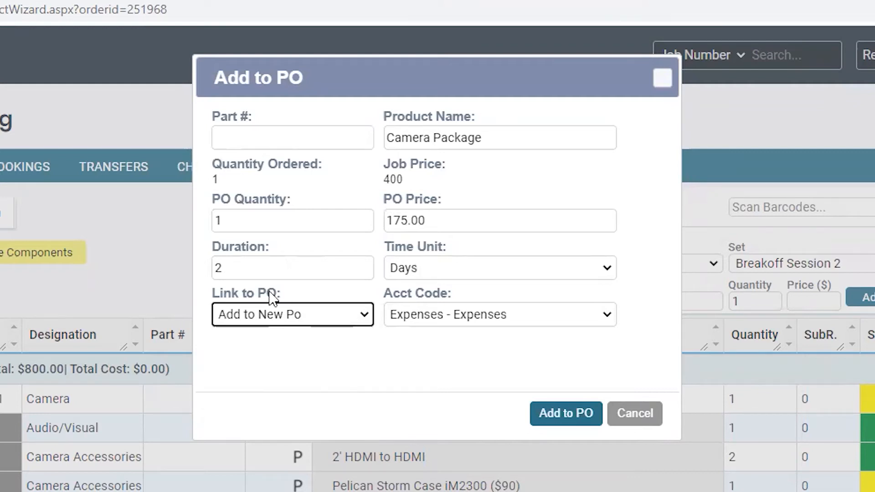
{"action": "left_click", "coordinate": [365, 318]}
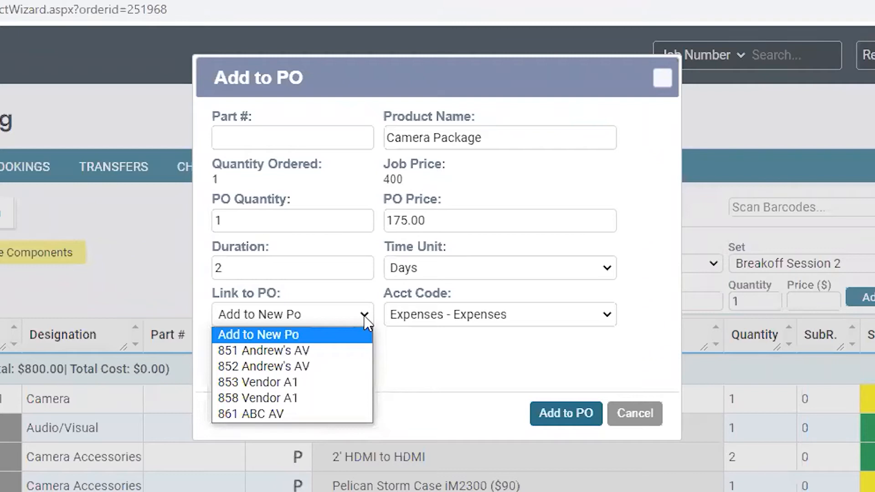
{"action": "left_click", "coordinate": [420, 369]}
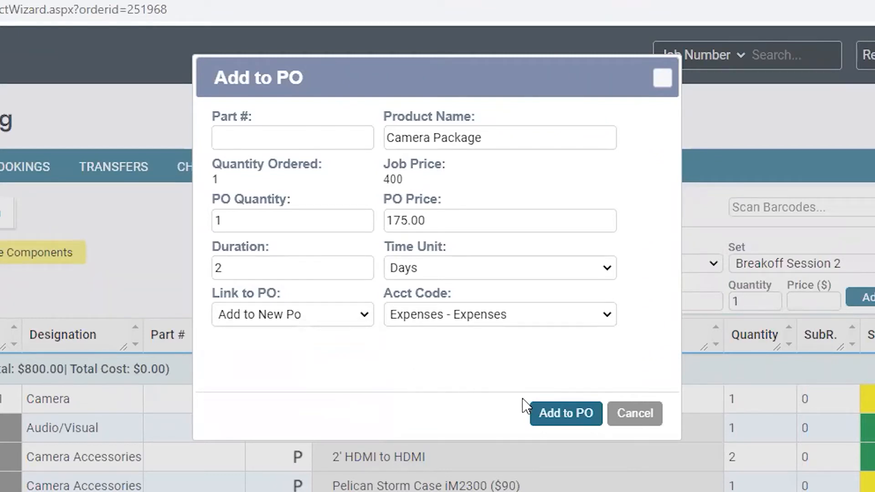
{"action": "left_click", "coordinate": [549, 420]}
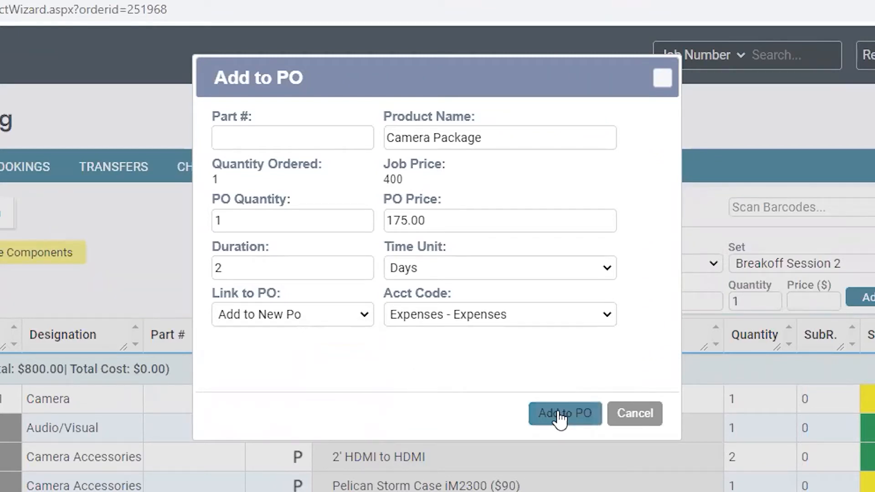
{"action": "left_click", "coordinate": [543, 355]}
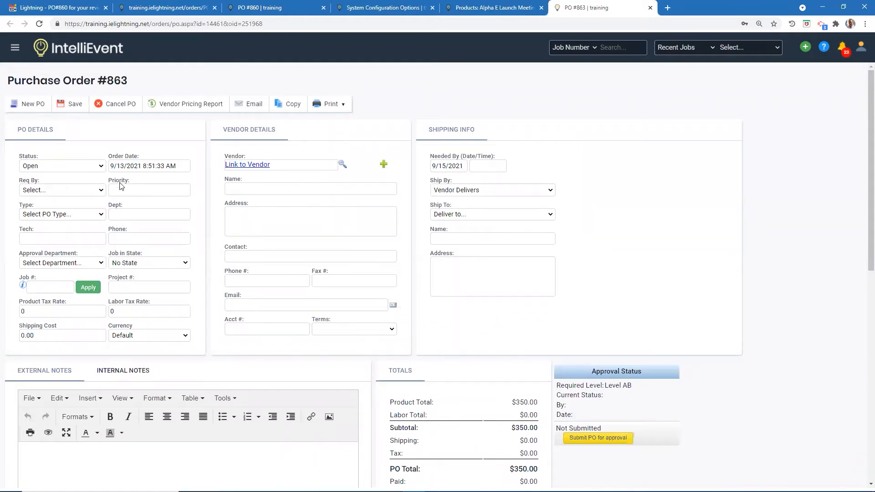
Choose the requesting employee on the new purchase order and set its type to Rental
{"action": "left_click", "coordinate": [101, 190]}
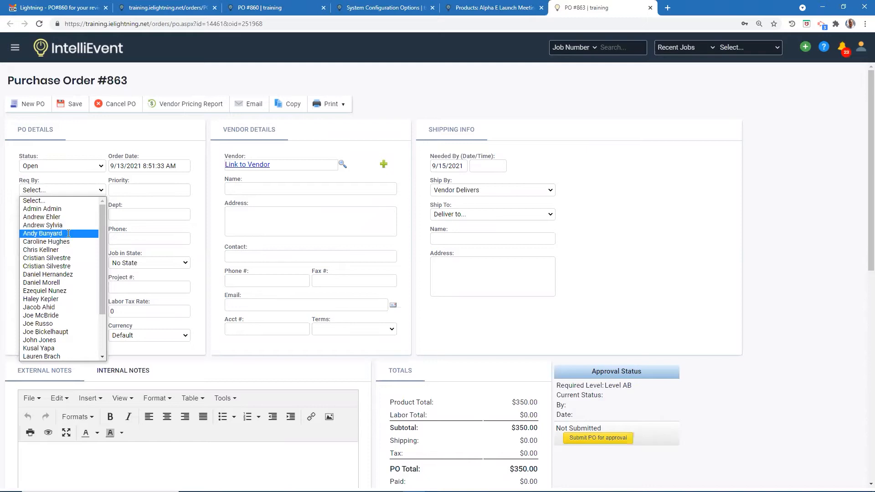
{"action": "left_click", "coordinate": [65, 234]}
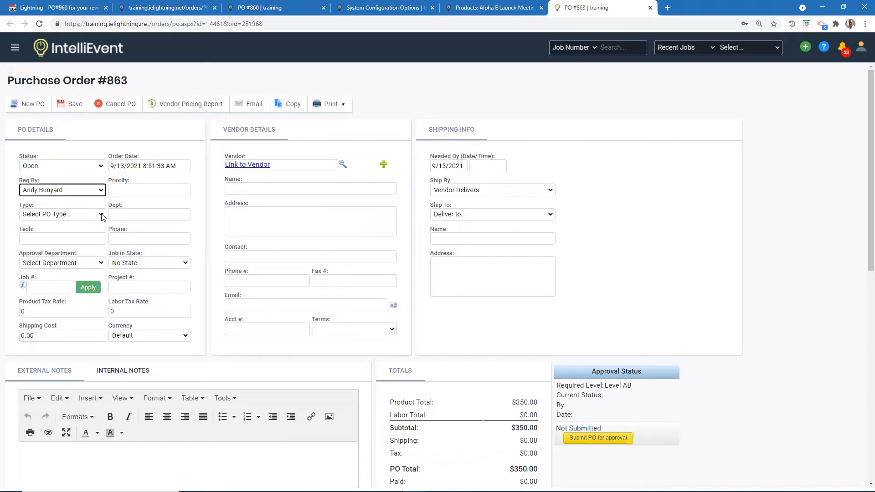
{"action": "left_click", "coordinate": [102, 215]}
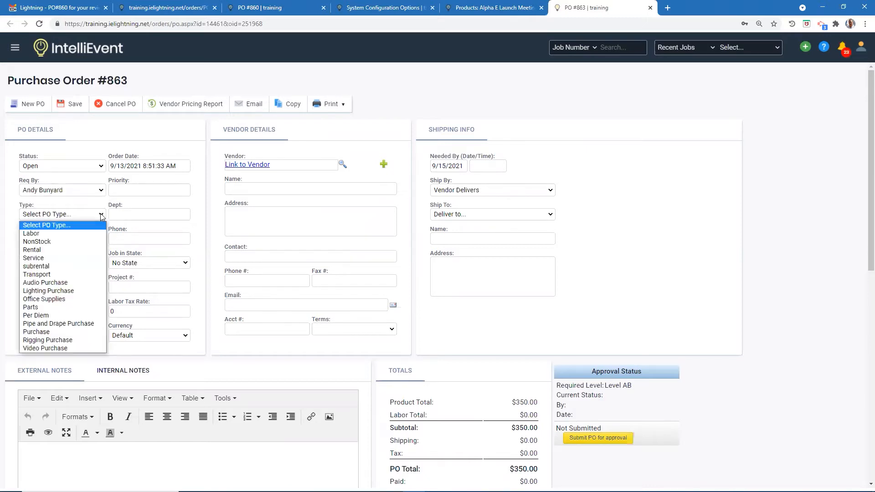
{"action": "left_click", "coordinate": [46, 250]}
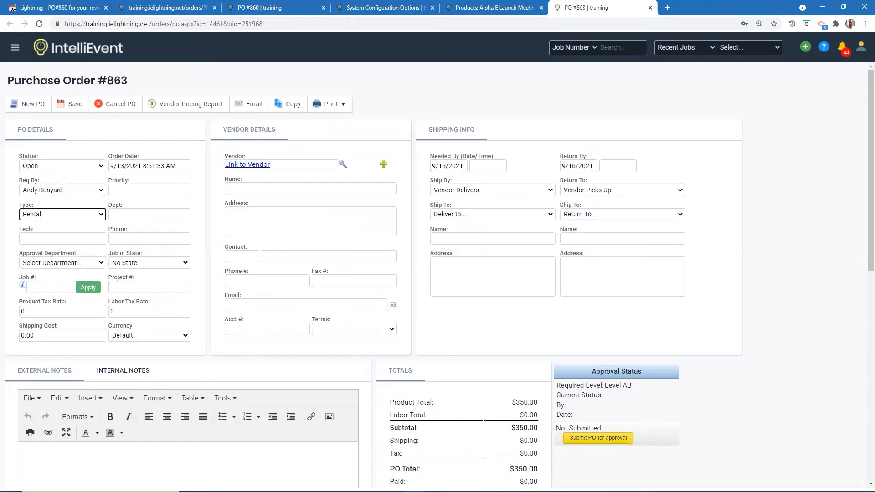
Enter and apply the Alpha E Launch Meeting job's number, and set the approval department to LA Office - Rentals
{"action": "left_click", "coordinate": [48, 287]}
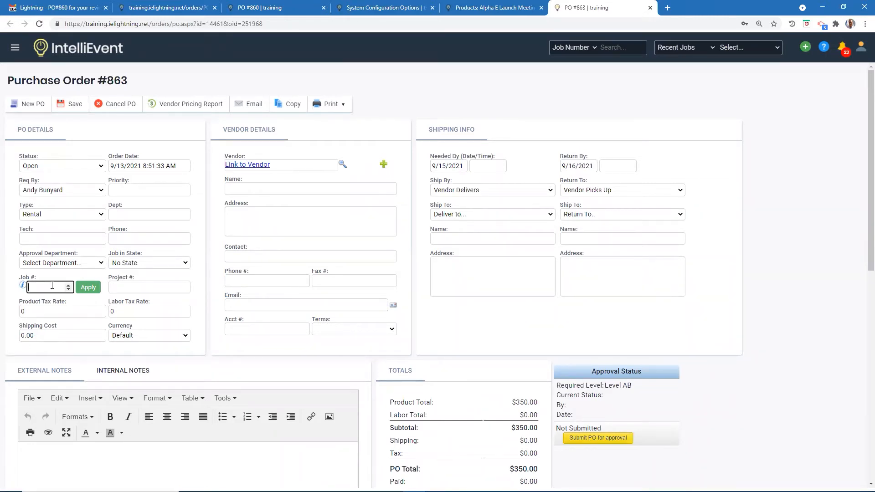
{"action": "left_click", "coordinate": [87, 287]}
{"action": "left_click", "coordinate": [100, 263]}
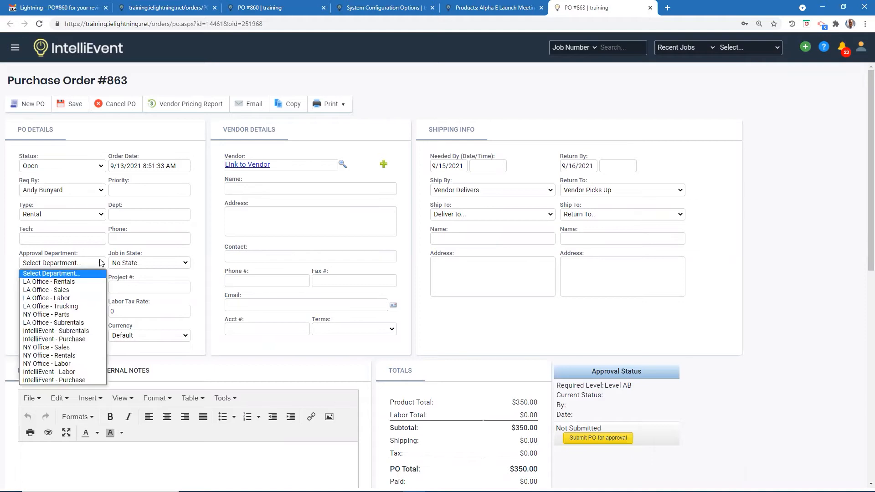
{"action": "left_click", "coordinate": [65, 282]}
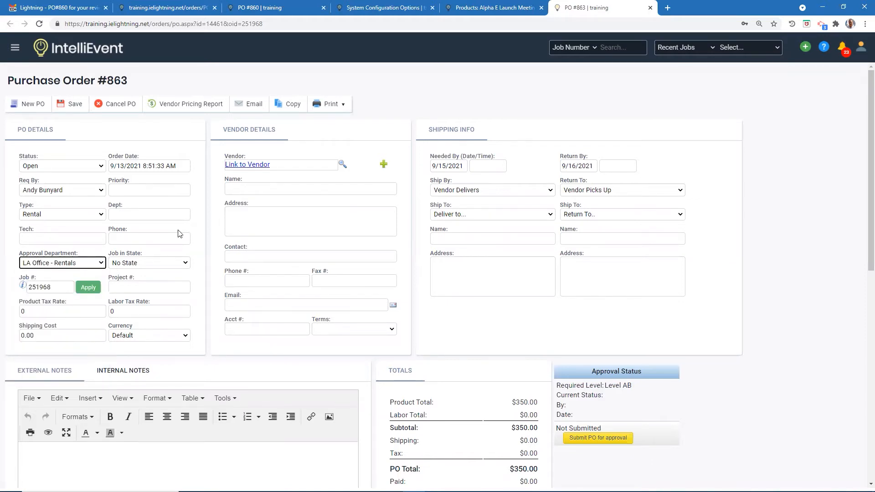
Set the purchase order's shipping cost to 55 and its product tax rate to 7.5
{"action": "left_click", "coordinate": [40, 337]}
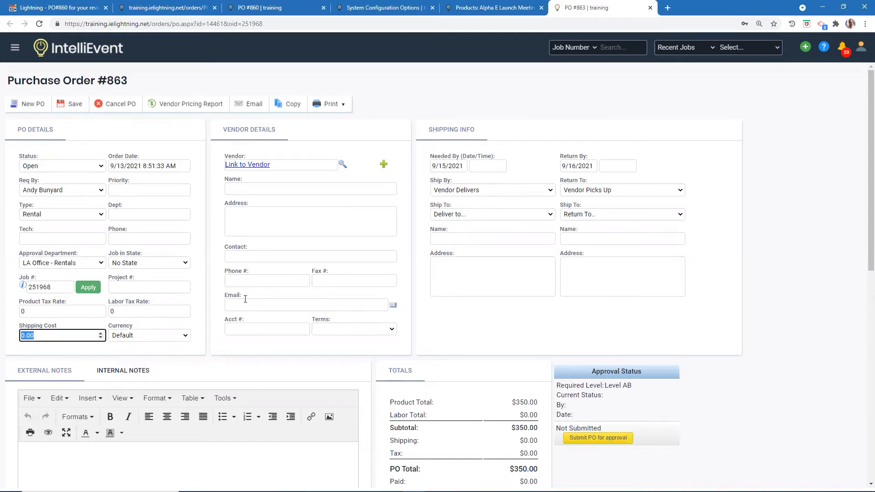
{"action": "type", "text": "55"}
{"action": "left_click", "coordinate": [32, 312]}
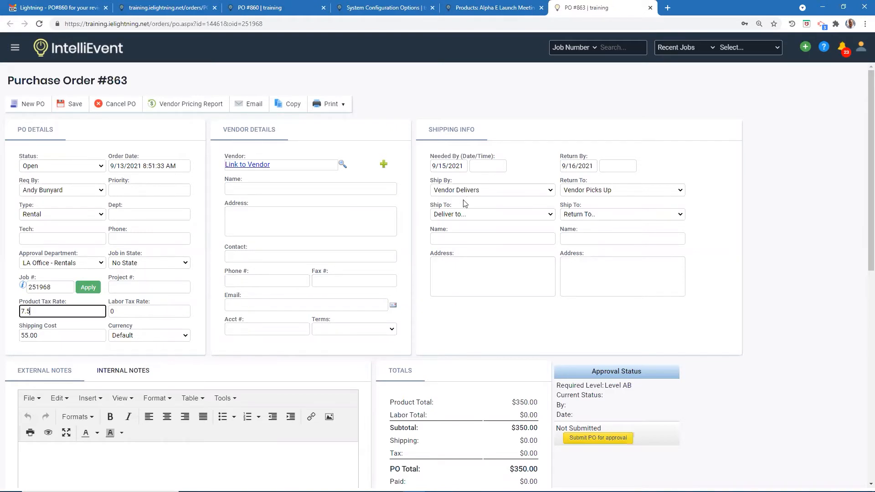
Set the needed-by date and time to 9/14/2021 8:00 AM and the delivery destination to Direct to Job Site
{"action": "left_click", "coordinate": [483, 162]}
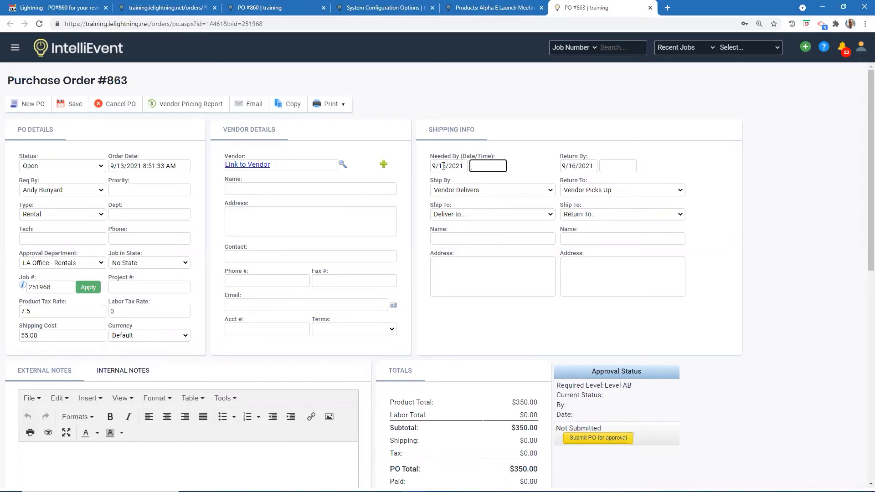
{"action": "left_click", "coordinate": [443, 166]}
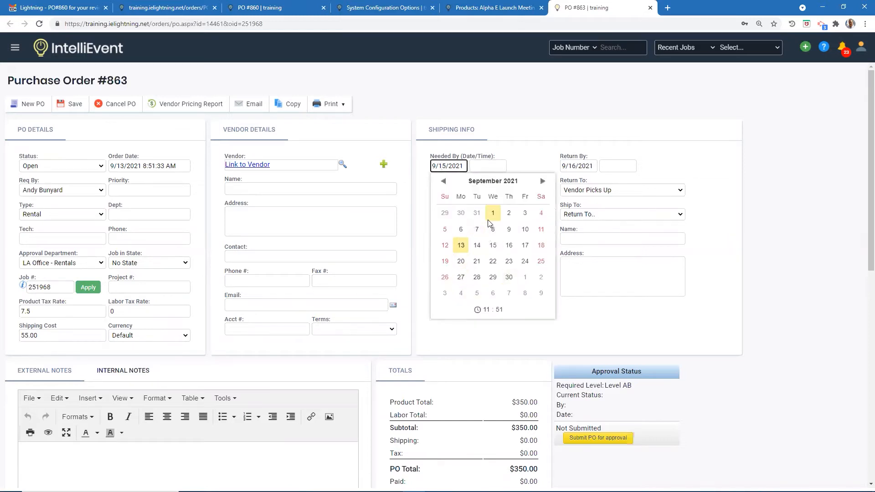
{"action": "key", "text": "Delete"}
{"action": "type", "text": "4"}
{"action": "left_click", "coordinate": [487, 166]}
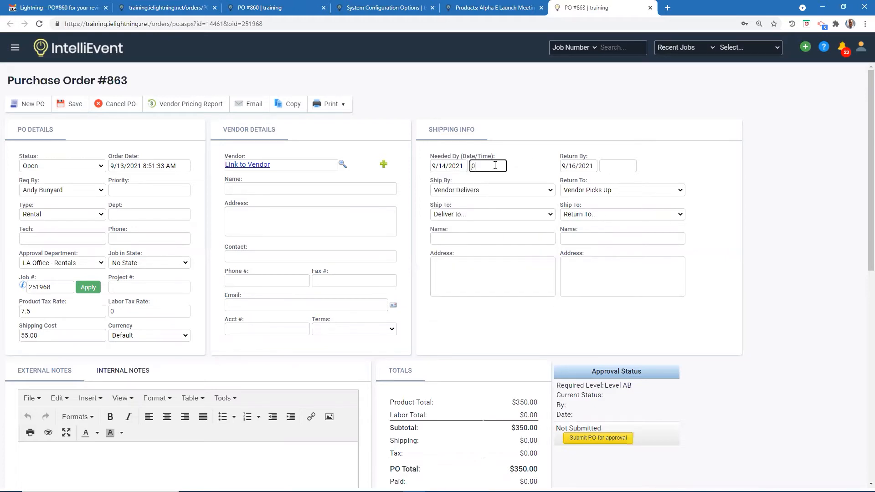
{"action": "key", "text": "Tab"}
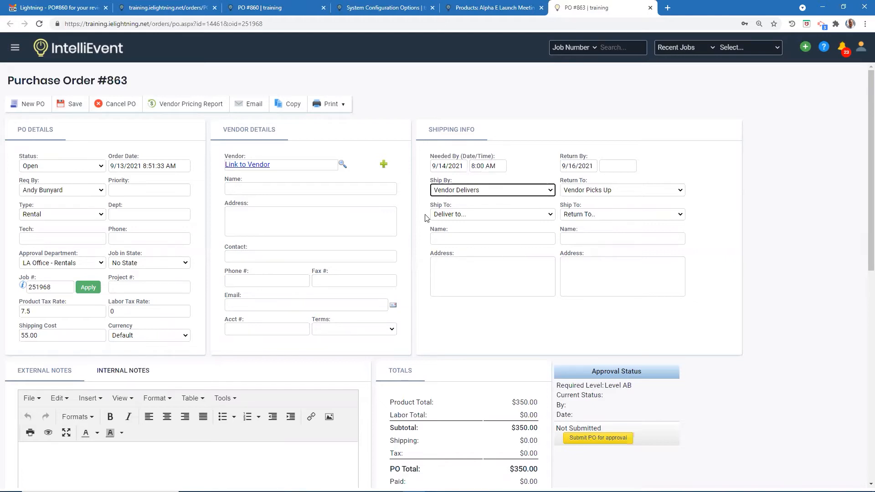
{"action": "left_click", "coordinate": [550, 217]}
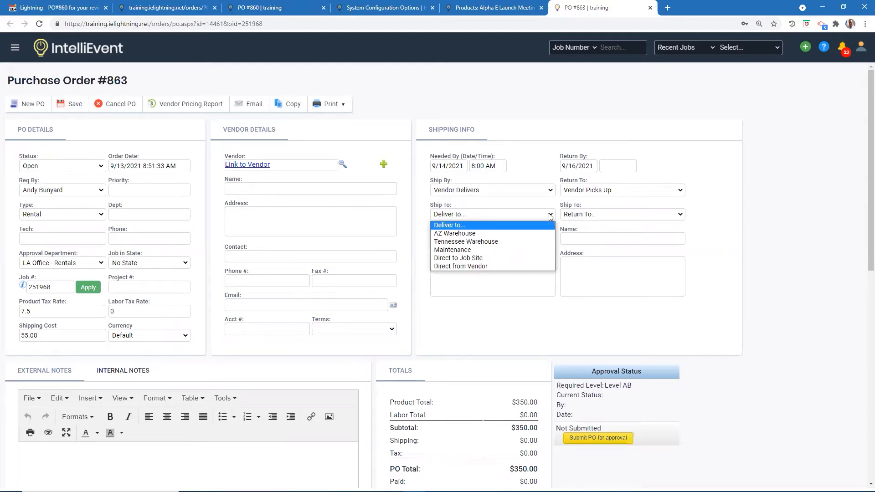
{"action": "left_click", "coordinate": [479, 258]}
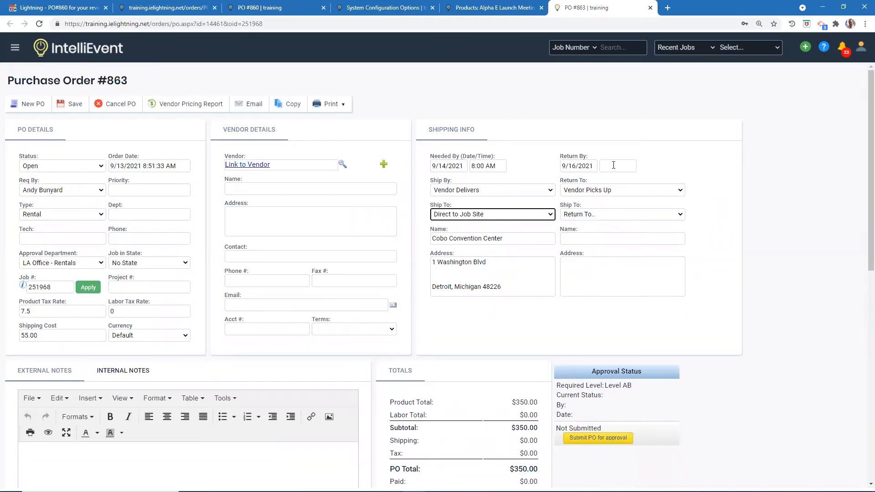
Set the purchase order's return-by date and time to 9/17/2021 9:00 AM
{"action": "left_click", "coordinate": [573, 166]}
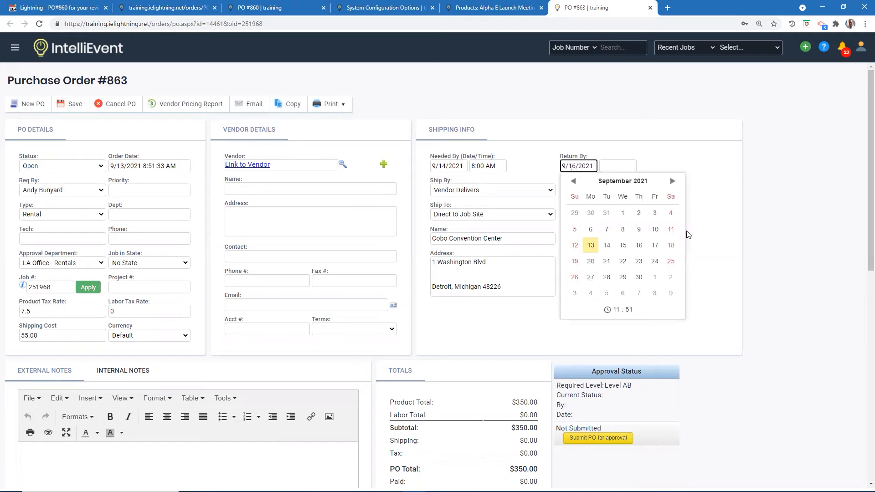
{"action": "key", "text": "Delete"}
{"action": "type", "text": "7"}
{"action": "left_click", "coordinate": [679, 154]}
{"action": "left_click", "coordinate": [611, 165]}
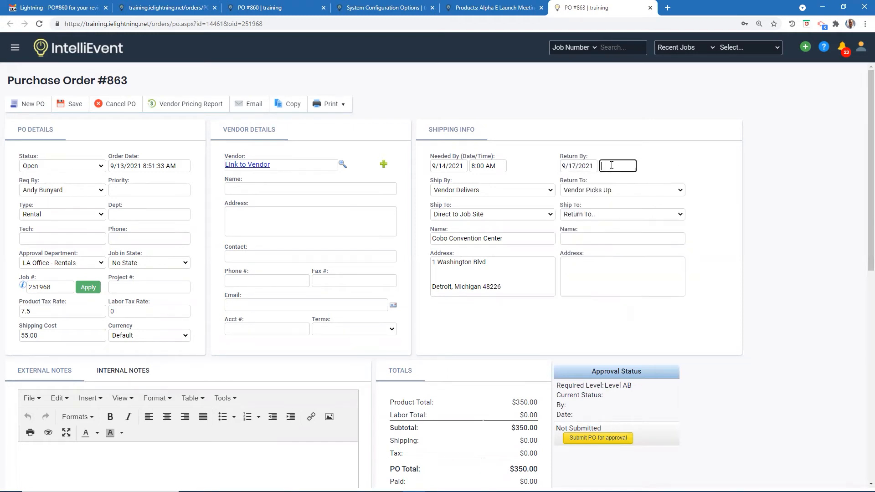
{"action": "key", "text": "Tab"}
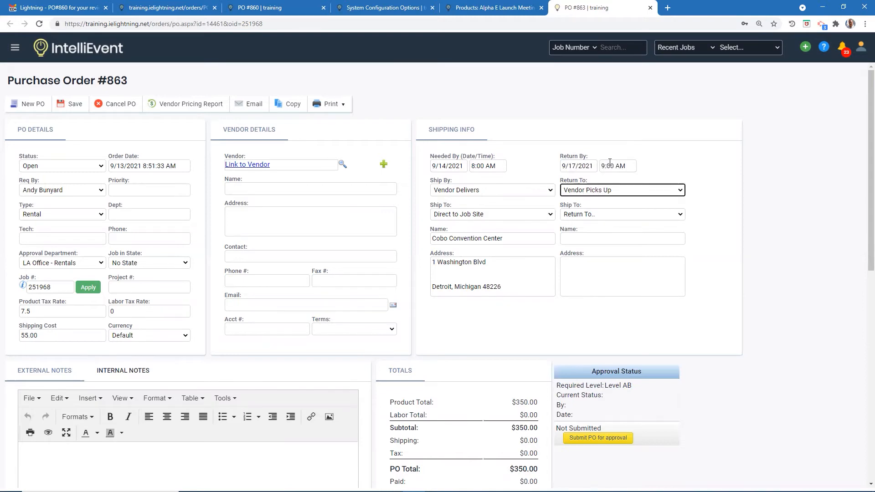
Set the purchase order's return destination to Direct to Vendor
{"action": "left_click", "coordinate": [680, 214]}
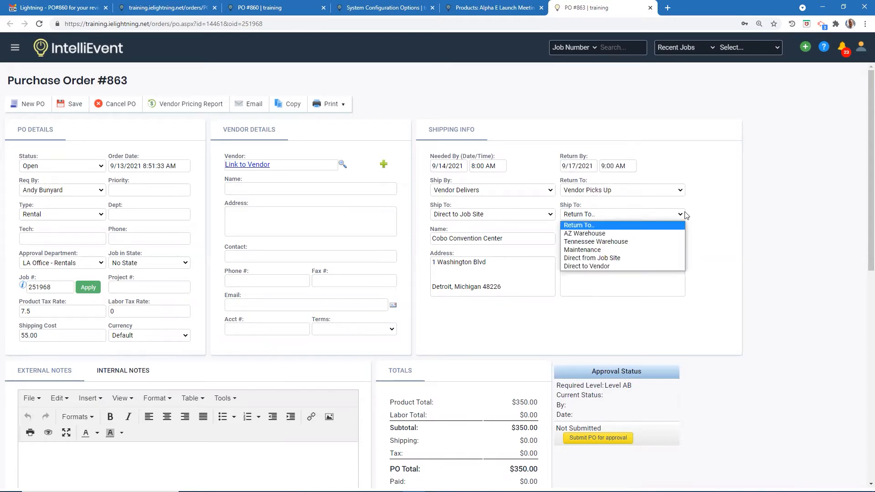
{"action": "left_click", "coordinate": [599, 265]}
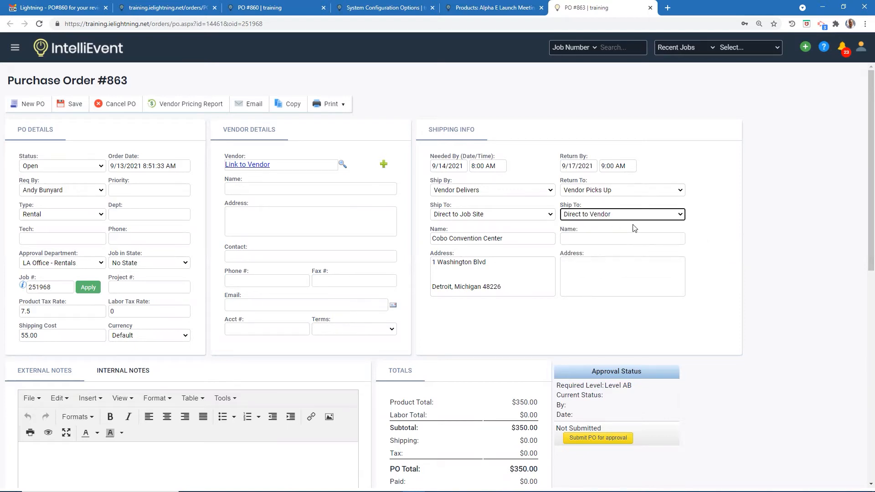
{"action": "left_click", "coordinate": [683, 215]}
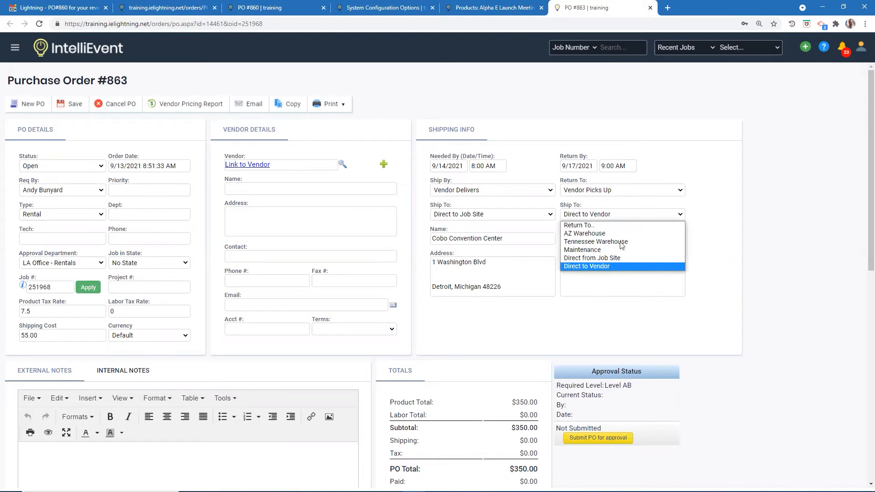
{"action": "left_click", "coordinate": [598, 265]}
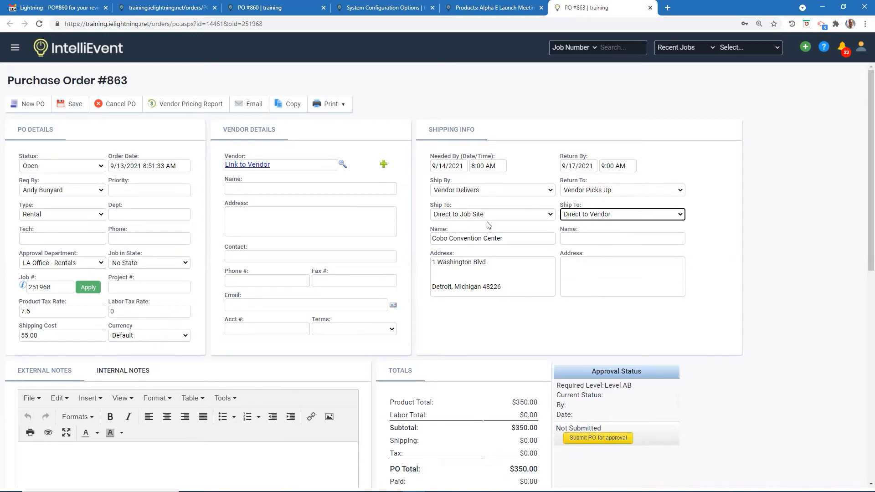
Find the vendor Andrew's AV, link it to the purchase order, and save the order
{"action": "left_click", "coordinate": [342, 165]}
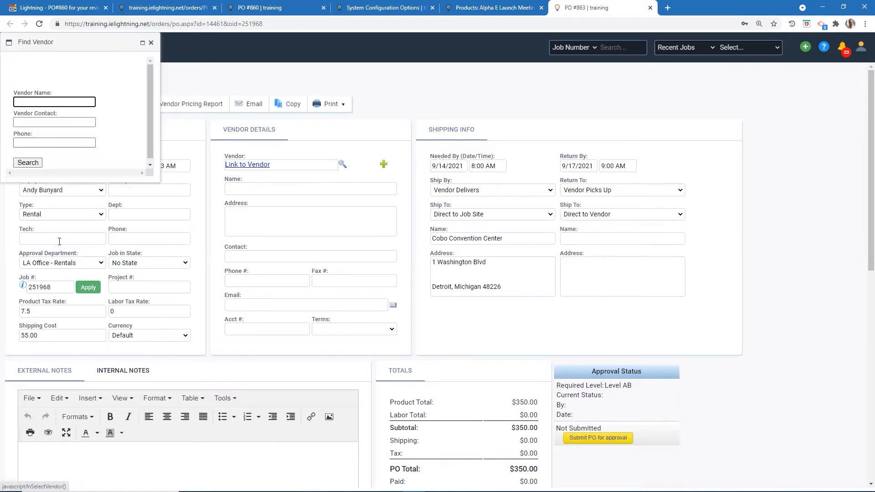
{"action": "left_click", "coordinate": [24, 163]}
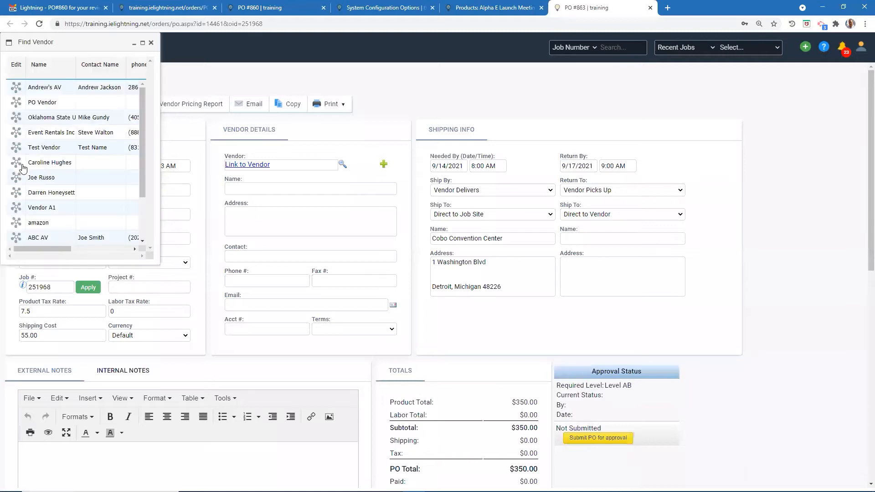
{"action": "left_click", "coordinate": [13, 85]}
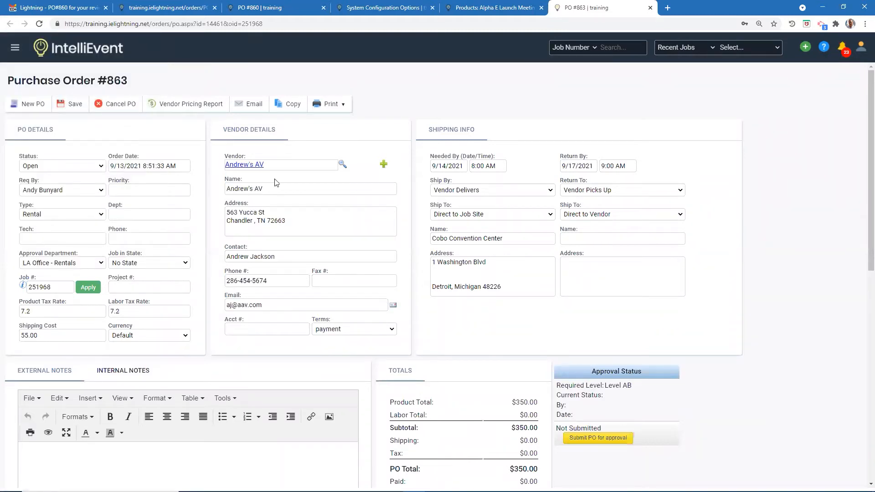
{"action": "left_click", "coordinate": [73, 103]}
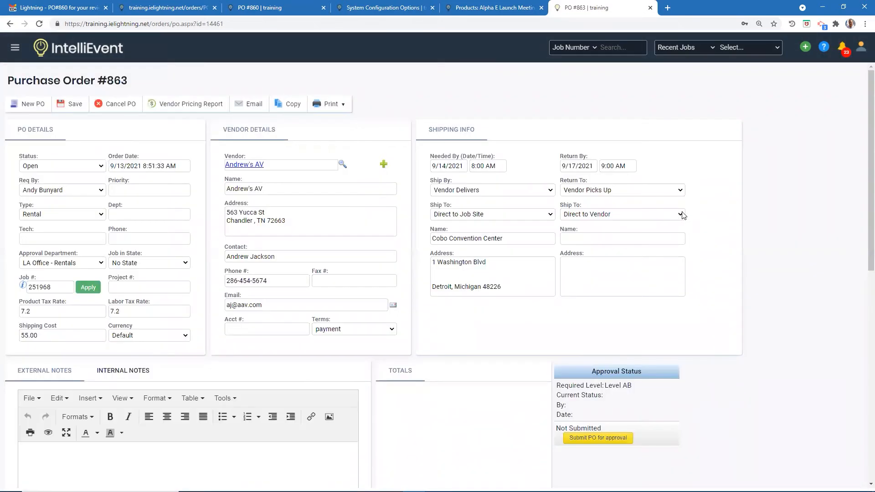
Reapply Direct to Vendor as the return destination to fill in the vendor's address, and save the purchase order
{"action": "left_click", "coordinate": [680, 215]}
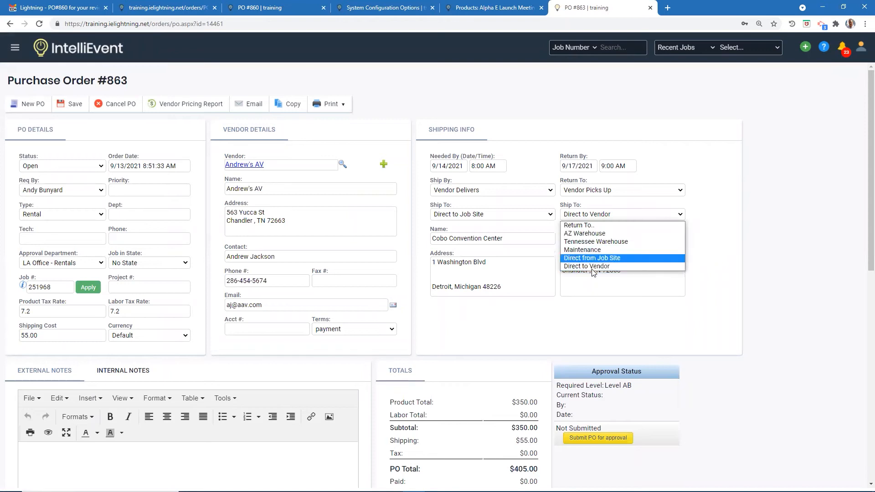
{"action": "left_click", "coordinate": [596, 267]}
{"action": "left_click", "coordinate": [720, 265]}
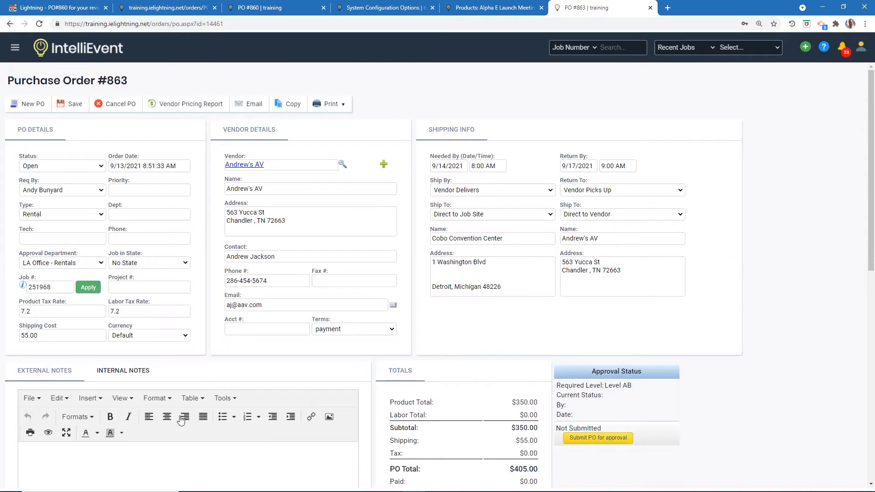
{"action": "scroll", "coordinate": [258, 412], "scroll_direction": "down", "scroll_amount": 7}
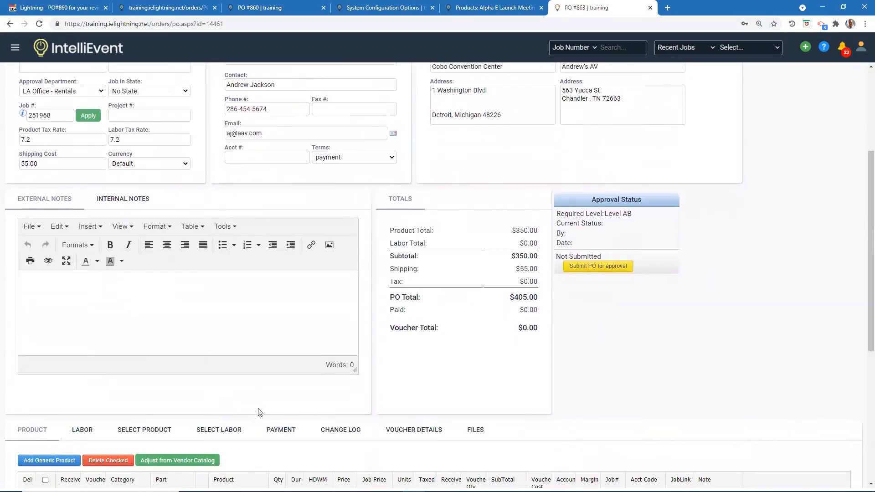
{"action": "scroll", "coordinate": [257, 416], "scroll_direction": "down", "scroll_amount": 1}
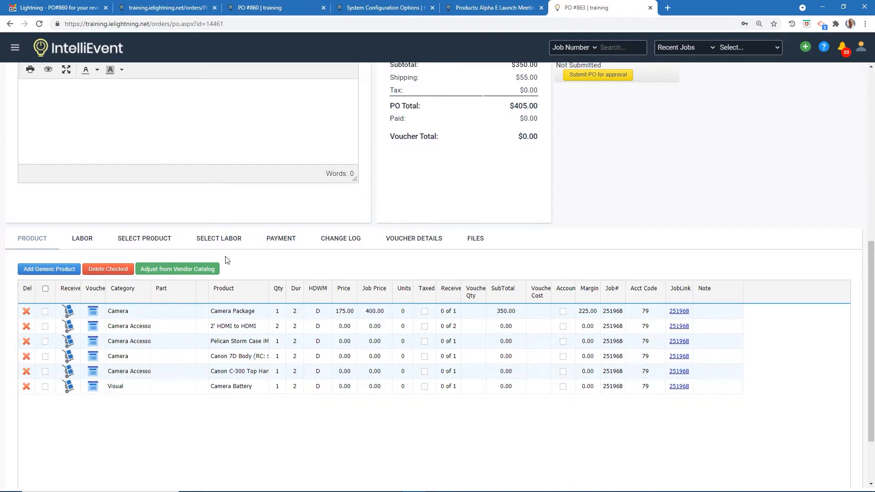
{"action": "scroll", "coordinate": [235, 258], "scroll_direction": "up", "scroll_amount": 8}
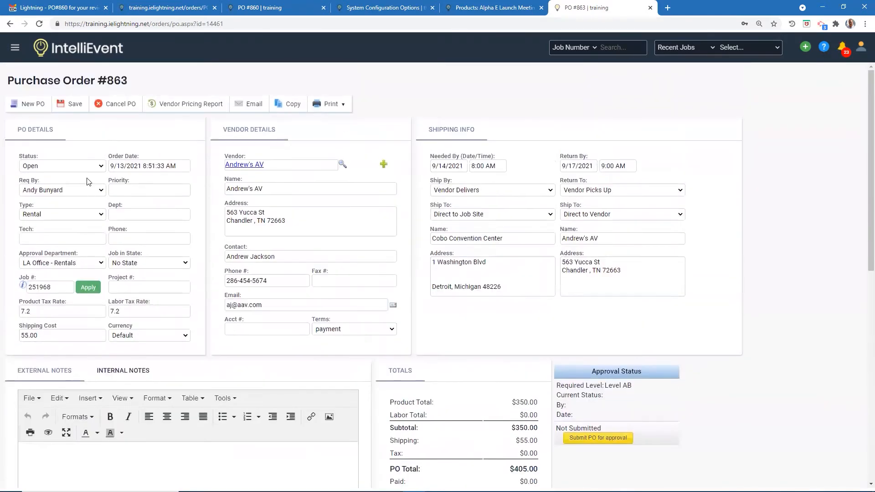
{"action": "left_click", "coordinate": [69, 105]}
Open the job linked to the Camera Package line and show its overbookings
{"action": "scroll", "coordinate": [579, 299], "scroll_direction": "down", "scroll_amount": 10}
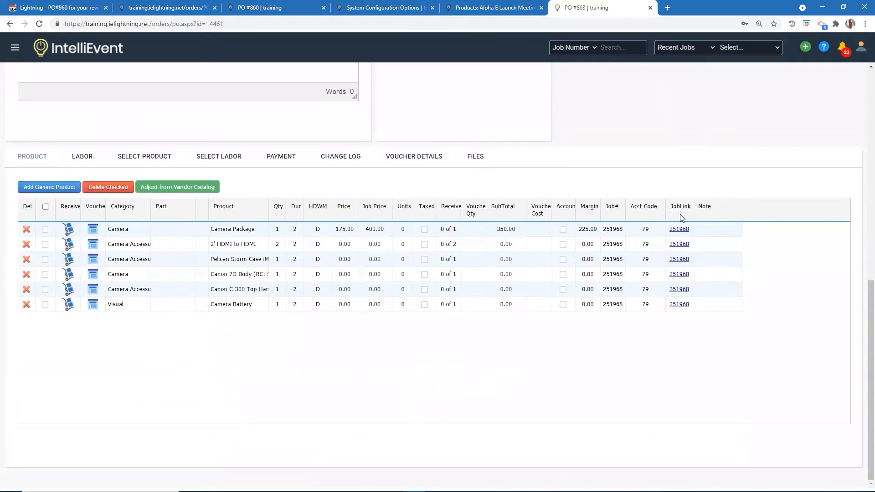
{"action": "left_click", "coordinate": [676, 233]}
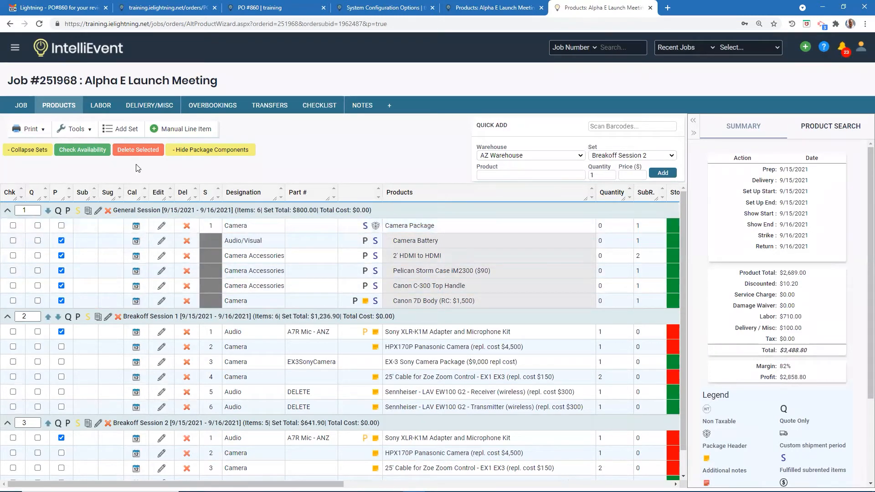
{"action": "left_click", "coordinate": [220, 106]}
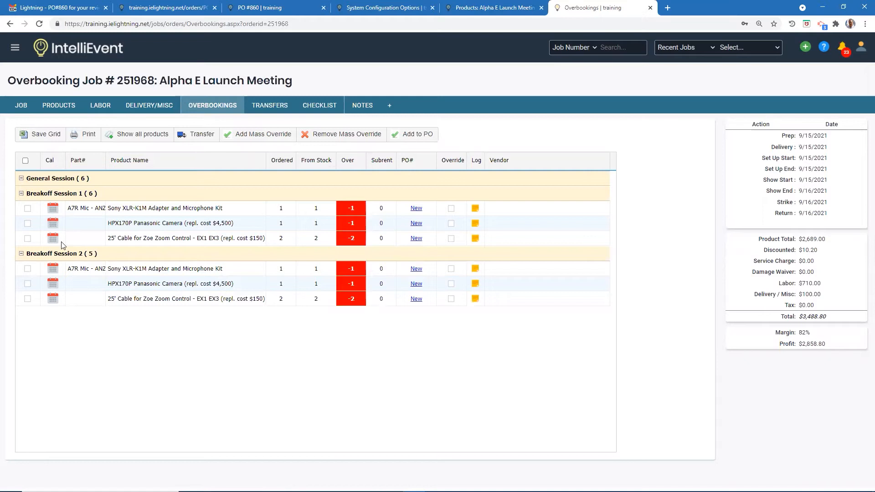
Add both overbooked HPX170P Panasonic Cameras and Breakoff Session 2's 25' Cable for Zoe Zoom Control to the newest Andrew's AV purchase order
{"action": "left_click", "coordinate": [28, 223]}
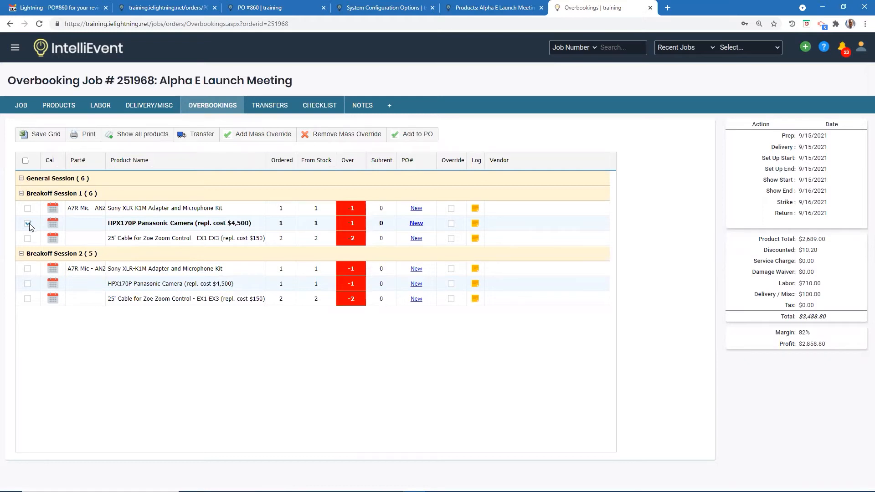
{"action": "left_click", "coordinate": [28, 299]}
{"action": "left_click", "coordinate": [28, 284]}
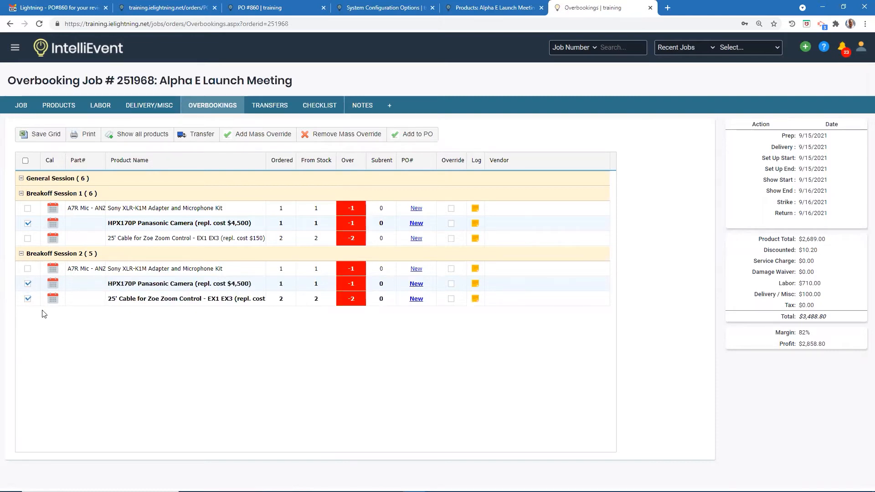
{"action": "left_click", "coordinate": [419, 136]}
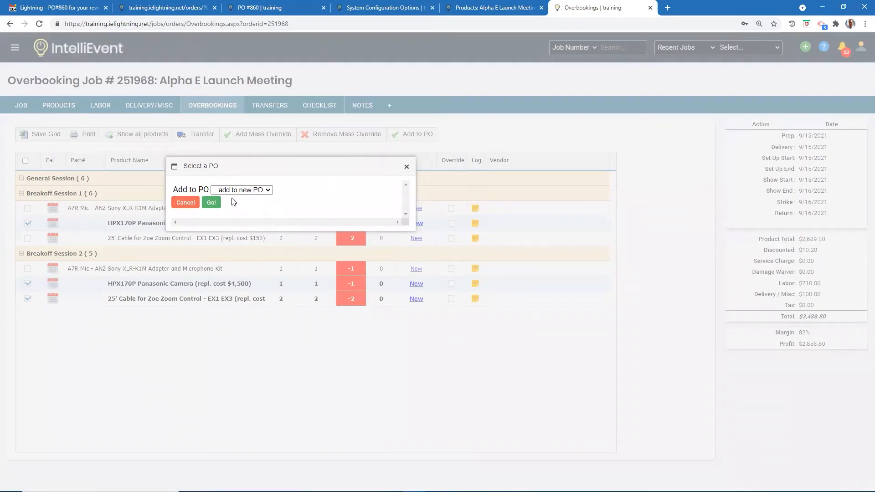
{"action": "left_click", "coordinate": [268, 190]}
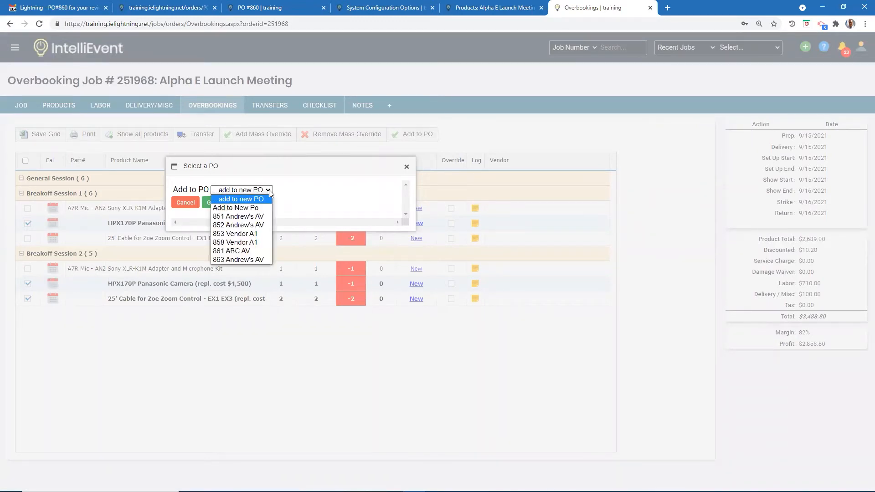
{"action": "left_click", "coordinate": [227, 260]}
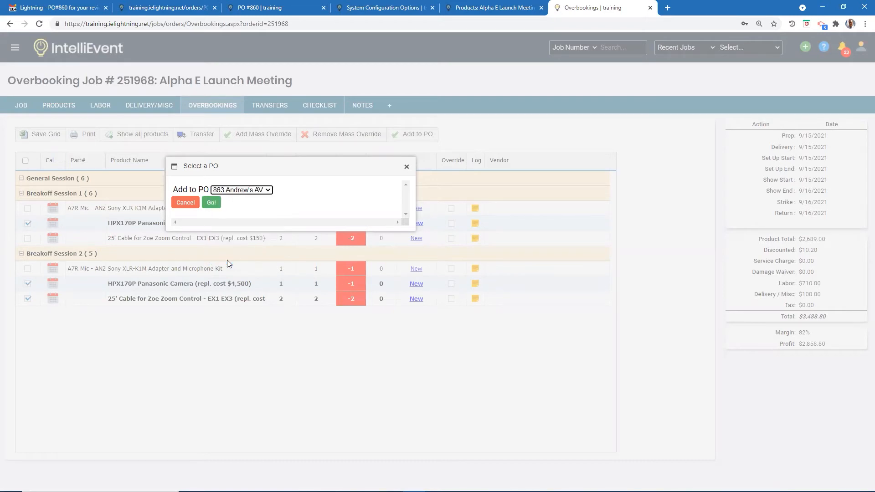
{"action": "left_click", "coordinate": [212, 204]}
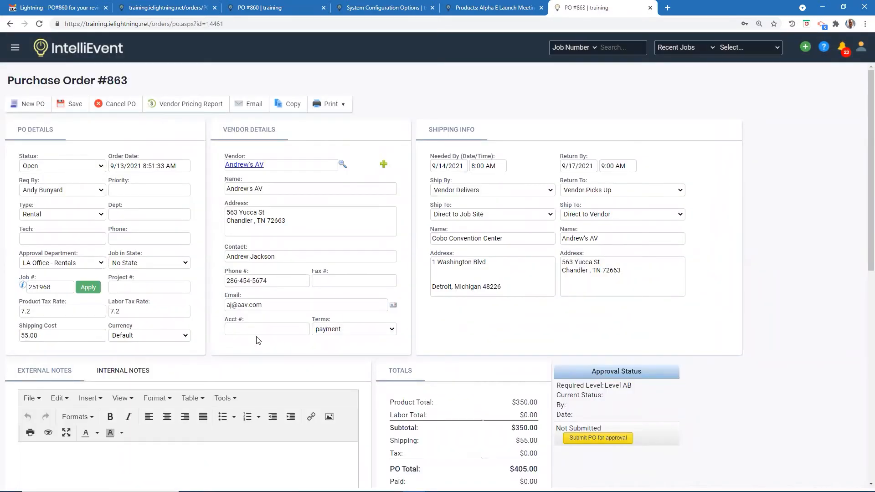
Set the price of the 25' Cable for Zoe Zoom Control line to 1.50
{"action": "scroll", "coordinate": [257, 340], "scroll_direction": "down", "scroll_amount": 9}
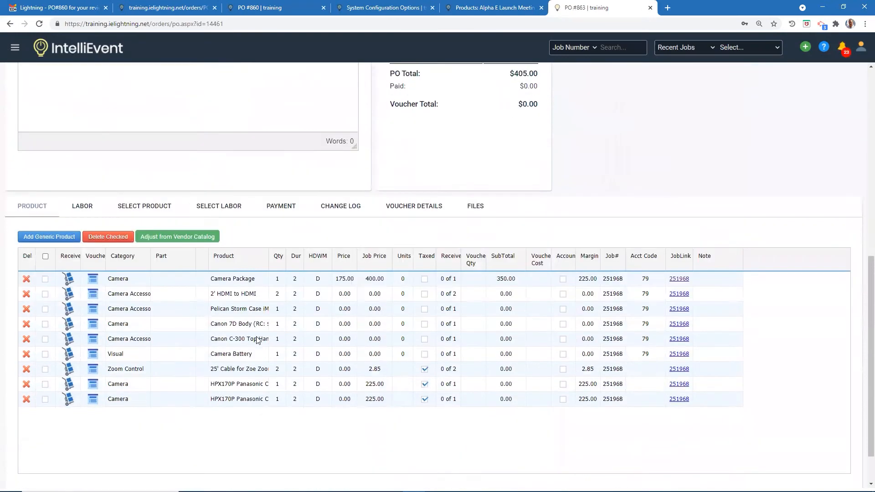
{"action": "scroll", "coordinate": [257, 340], "scroll_direction": "down", "scroll_amount": 1}
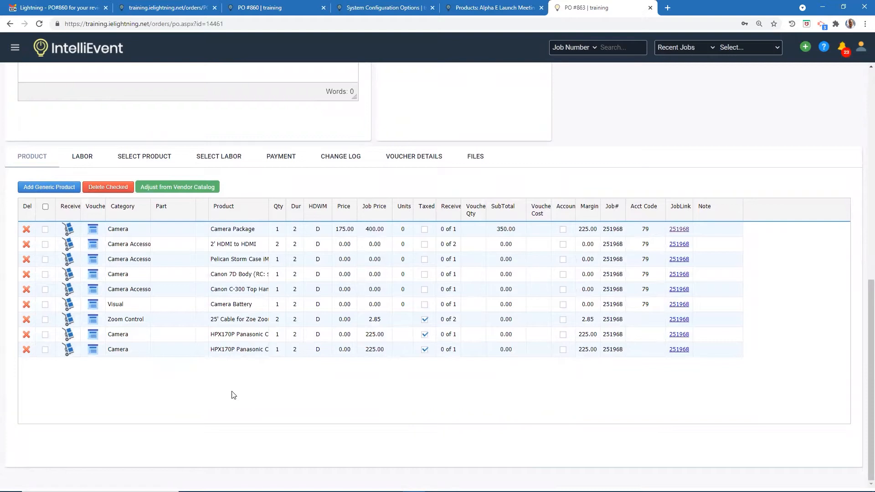
{"action": "left_click", "coordinate": [344, 321]}
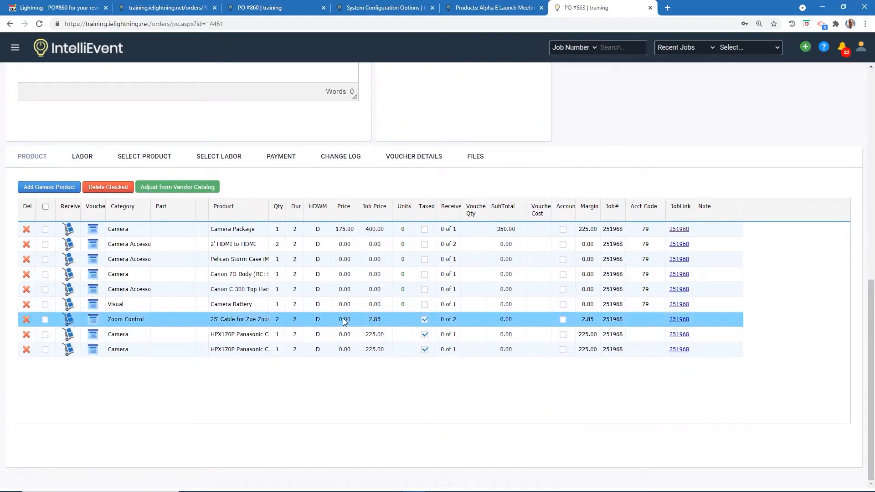
{"action": "left_click", "coordinate": [344, 322]}
{"action": "key", "text": "BackSpace"}
{"action": "key", "text": "Return"}
Set the price of both HPX170P Panasonic Camera lines to 170.00
{"action": "left_click", "coordinate": [345, 336]}
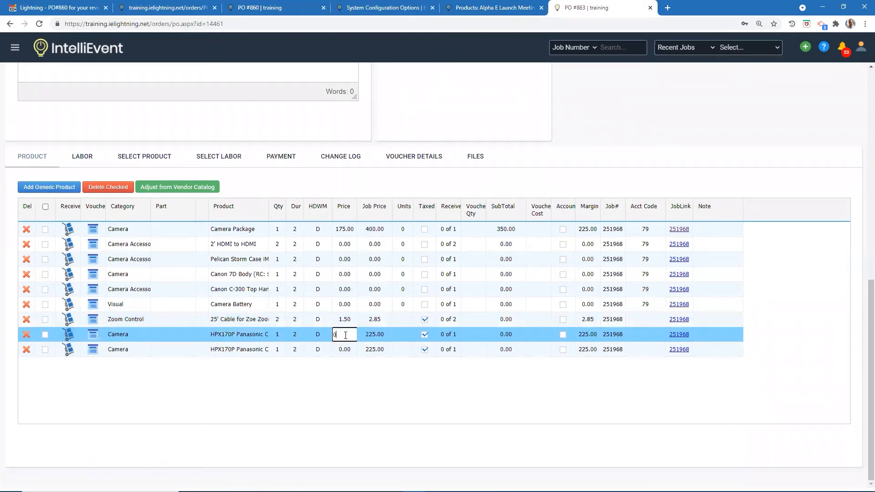
{"action": "key", "text": "BackSpace"}
{"action": "key", "text": "Return"}
{"action": "left_click", "coordinate": [339, 350]}
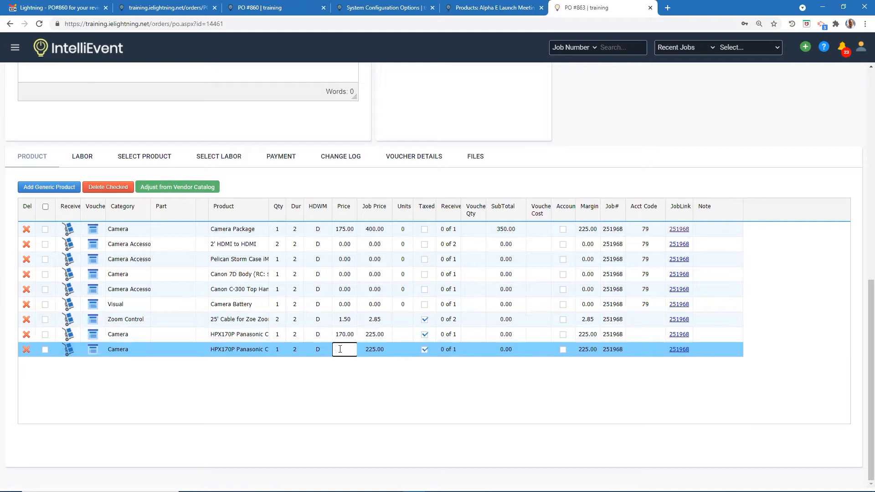
{"action": "type", "text": "170.00"}
{"action": "key", "text": "Return"}
Assign the Expenses account code to the 25' Cable for Zoe Zoom Control line
{"action": "left_click", "coordinate": [650, 320]}
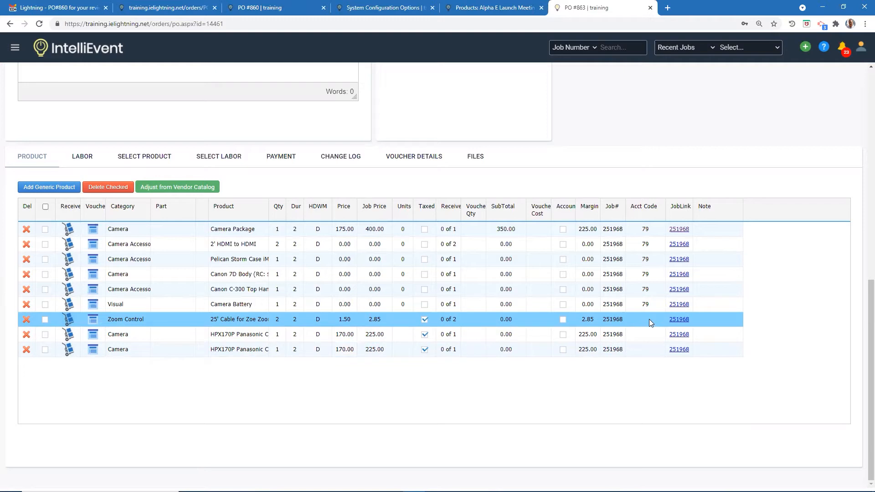
{"action": "left_click", "coordinate": [650, 319]}
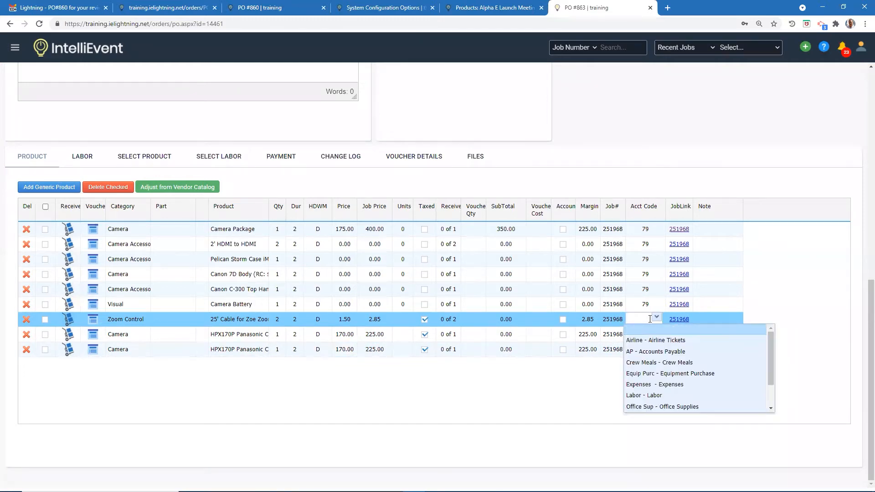
{"action": "left_click", "coordinate": [662, 385]}
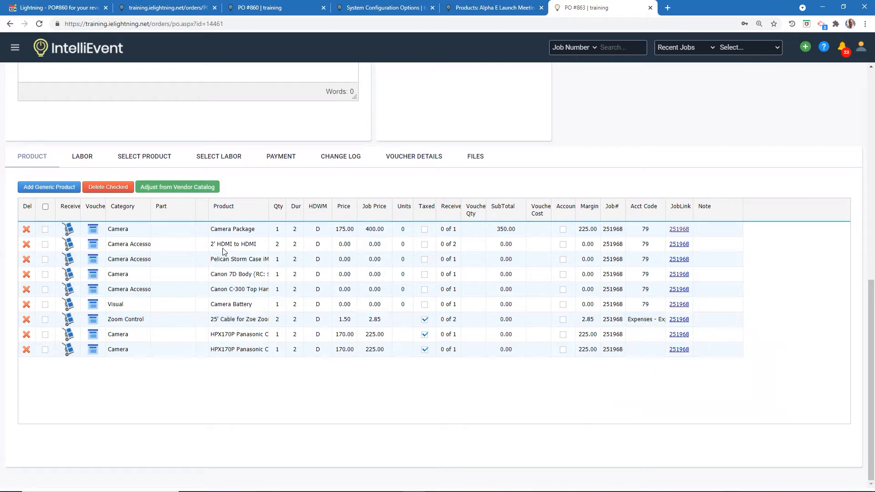
Save the purchase order and submit it for approval
{"action": "scroll", "coordinate": [245, 195], "scroll_direction": "up", "scroll_amount": 6}
{"action": "scroll", "coordinate": [245, 195], "scroll_direction": "up", "scroll_amount": 4}
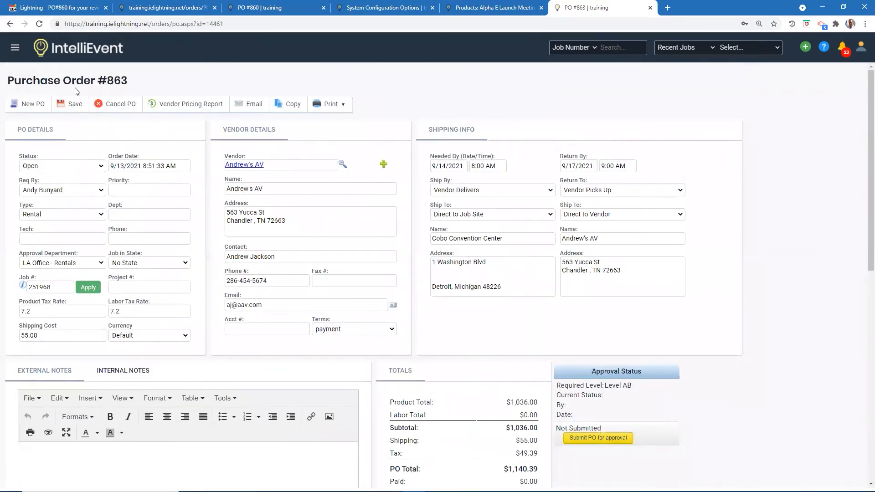
{"action": "left_click", "coordinate": [67, 105]}
{"action": "left_click", "coordinate": [611, 439]}
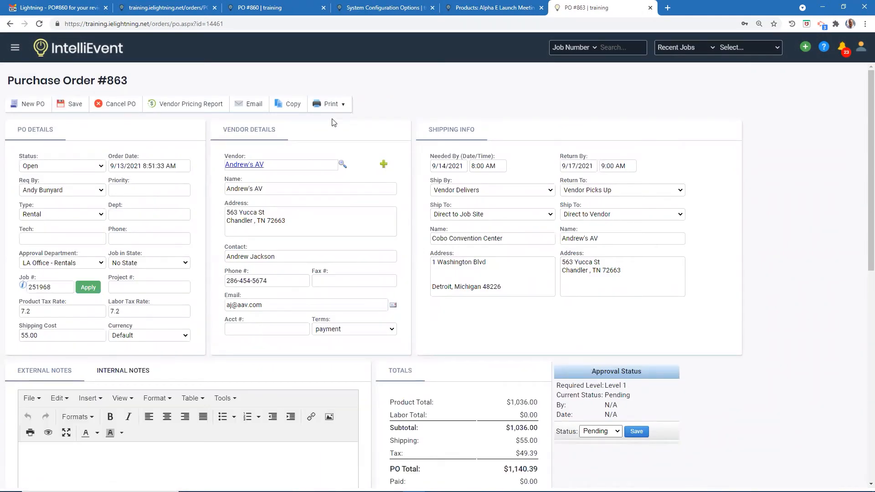
Preview the printable detail version of the Andrew's AV purchase order and close the preview
{"action": "left_click", "coordinate": [343, 106]}
{"action": "left_click", "coordinate": [364, 219]}
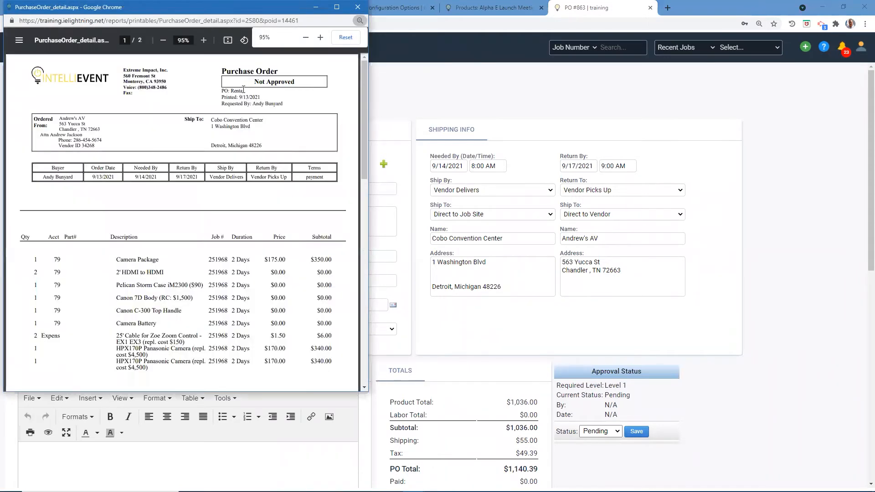
{"action": "left_click_drag", "start_coordinate": [361, 159], "coordinate": [363, 123]}
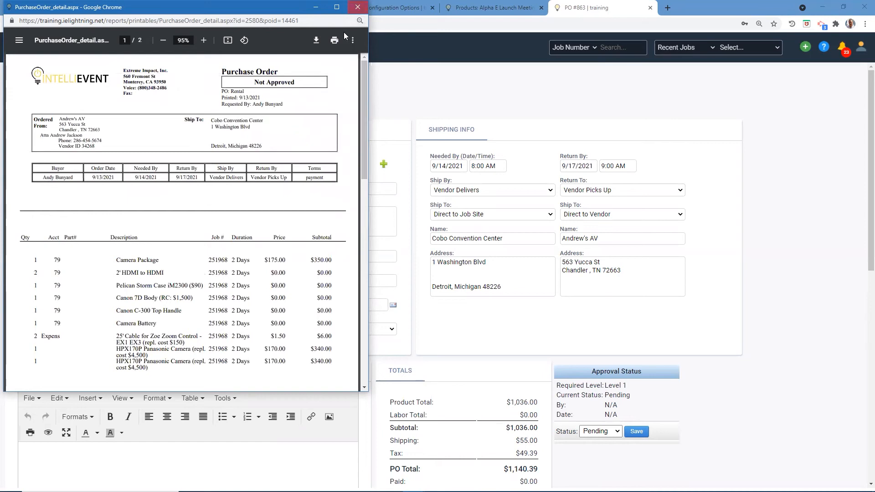
{"action": "left_click", "coordinate": [356, 8]}
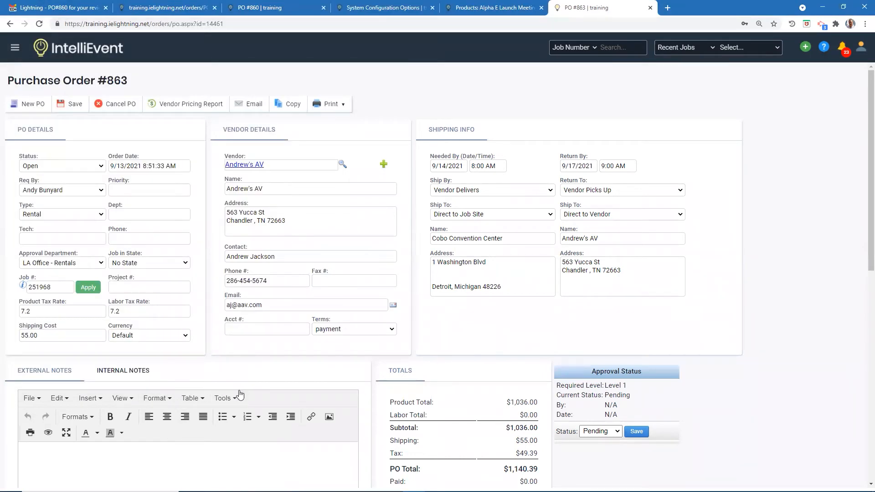
Add the external note "Please confirm when available for delivery" to the purchase order
{"action": "scroll", "coordinate": [230, 360], "scroll_direction": "down", "scroll_amount": 4}
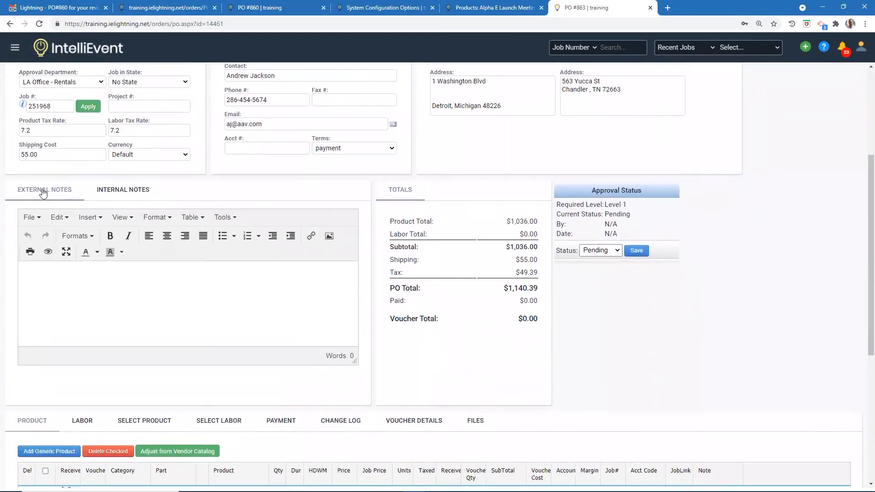
{"action": "left_click", "coordinate": [25, 272]}
{"action": "type", "text": "Please confirm when available for delivery"}
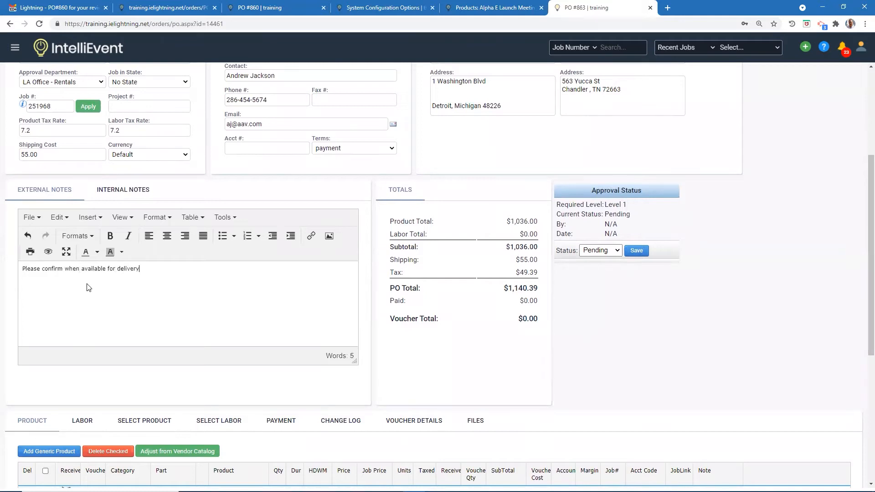
Add an internal note reading "gear for job" followed by the job number, and save the purchase order
{"action": "left_click", "coordinate": [140, 189]}
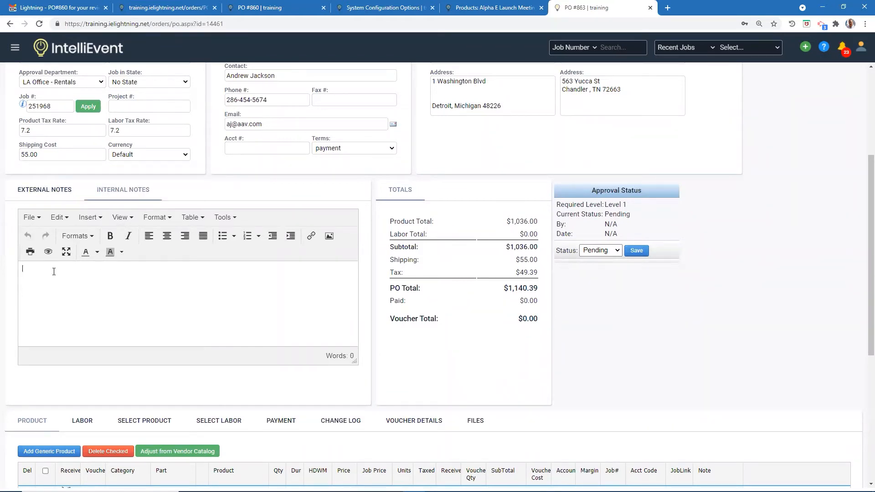
{"action": "type", "text": "gear"}
{"action": "scroll", "coordinate": [110, 104], "scroll_direction": "up", "scroll_amount": 4}
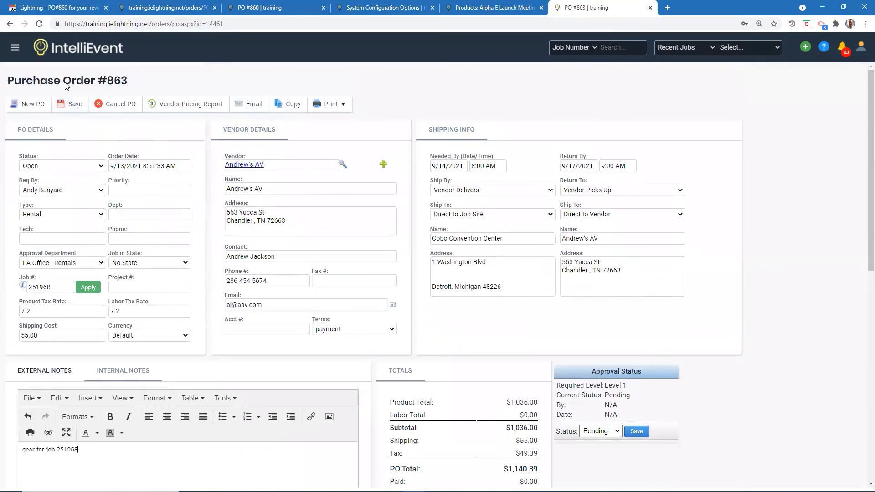
{"action": "left_click", "coordinate": [76, 105]}
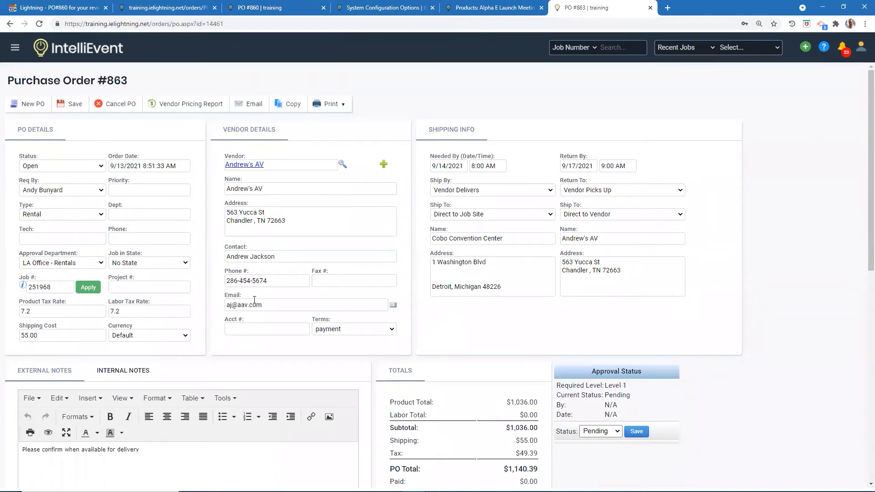
Search for products to add to the purchase order by the Alpha E Launch Meeting's job number
{"action": "scroll", "coordinate": [227, 417], "scroll_direction": "down", "scroll_amount": 8}
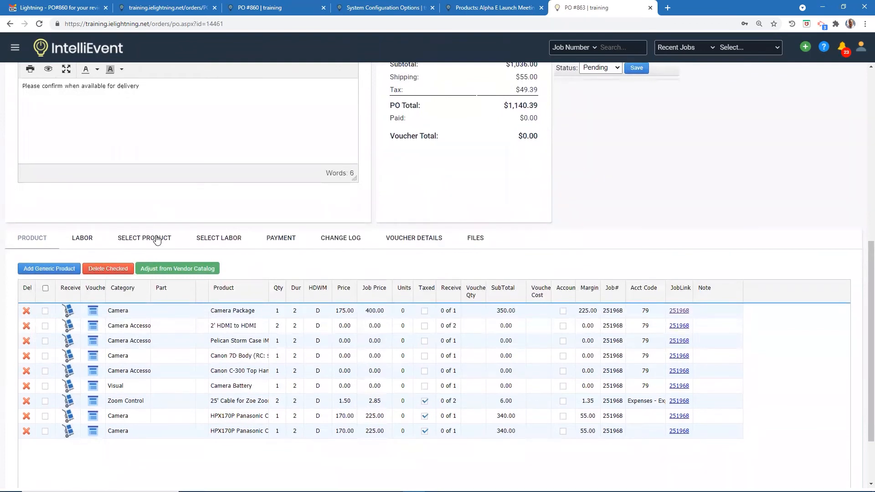
{"action": "left_click", "coordinate": [157, 239]}
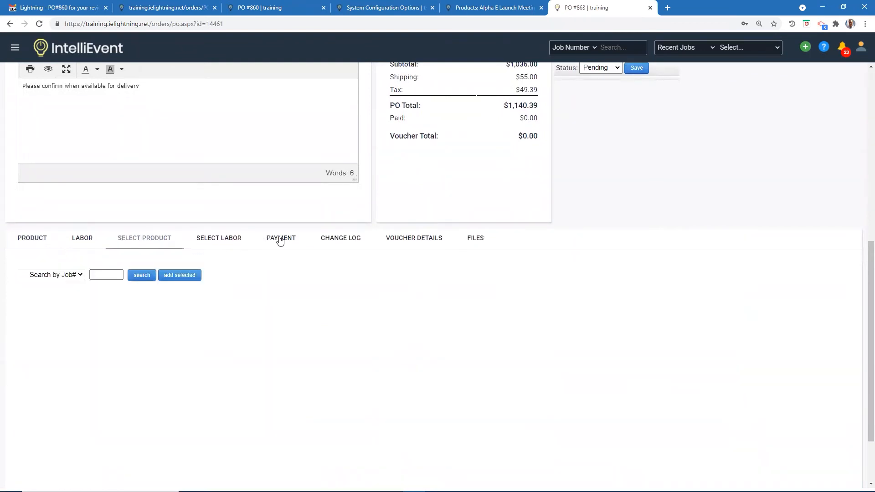
{"action": "left_click", "coordinate": [109, 275]}
{"action": "type", "text": "251968"}
{"action": "left_click", "coordinate": [138, 278]}
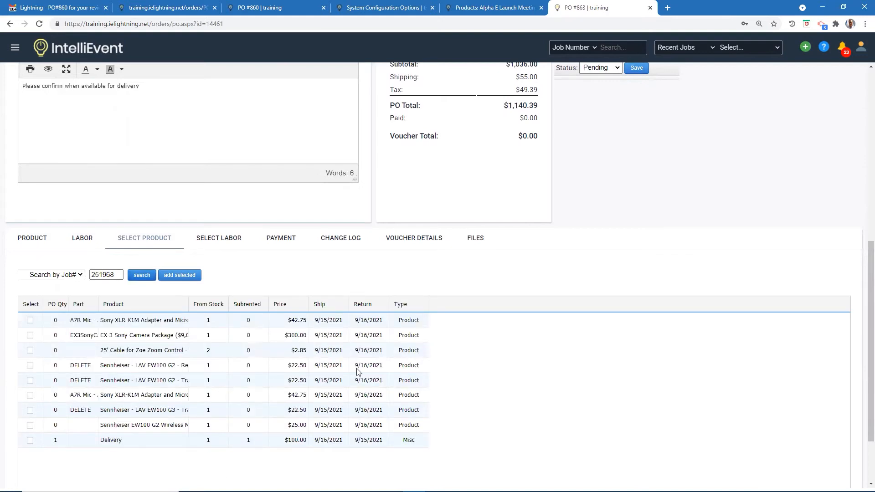
Add the Sennheiser EW100 G2 Wireless product from the job to the purchase order with a quantity of 1
{"action": "left_click", "coordinate": [31, 426]}
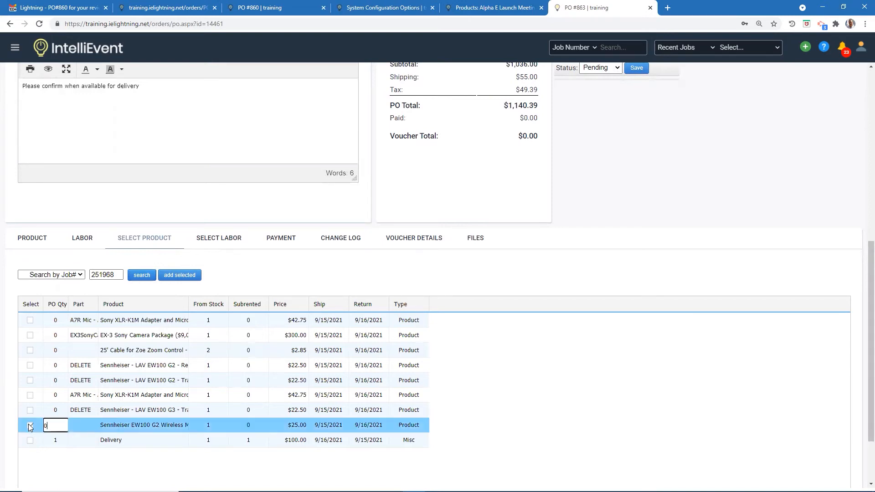
{"action": "left_click", "coordinate": [32, 427]}
{"action": "type", "text": "1"}
{"action": "left_click", "coordinate": [180, 275]}
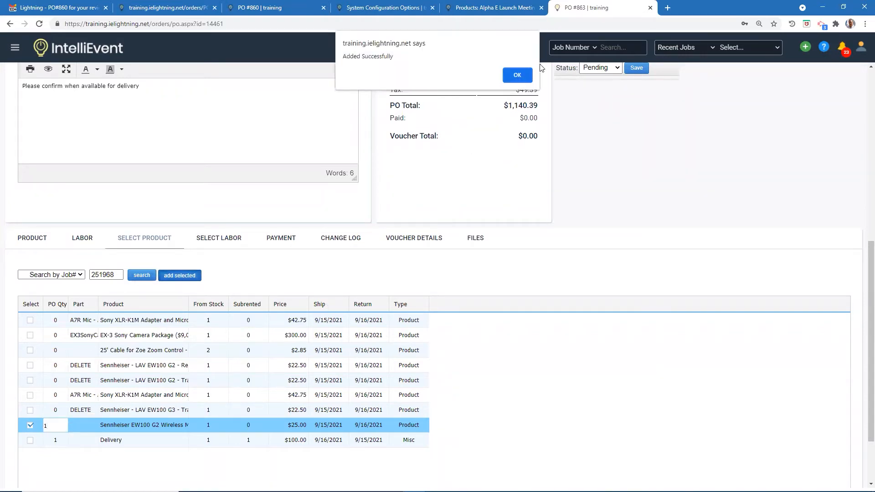
{"action": "left_click", "coordinate": [518, 72]}
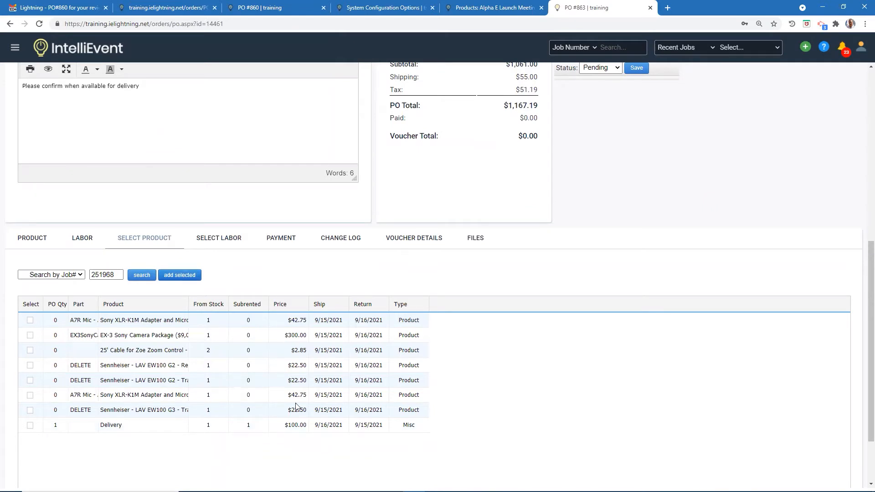
Add the job's Sennheiser - LAV EW100 G3 product to the purchase order with a quantity of 1
{"action": "left_click", "coordinate": [30, 410]}
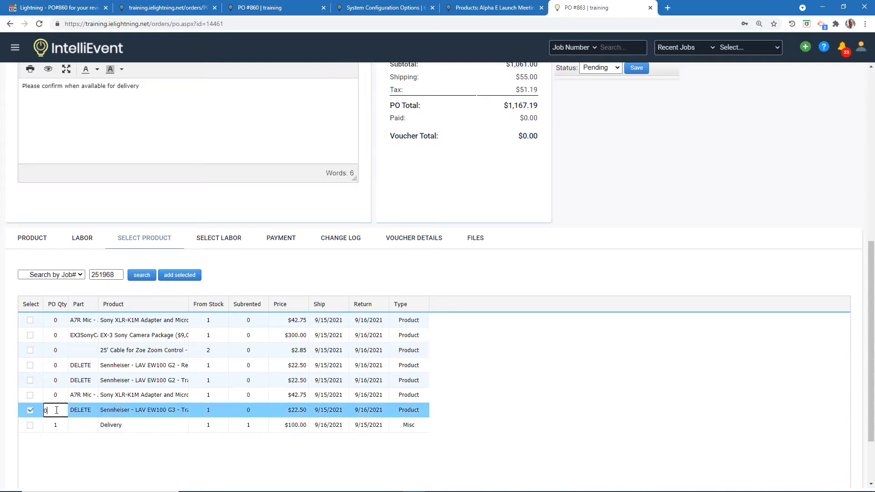
{"action": "key", "text": "BackSpace"}
{"action": "type", "text": "1"}
{"action": "left_click", "coordinate": [183, 277]}
{"action": "left_click", "coordinate": [525, 76]}
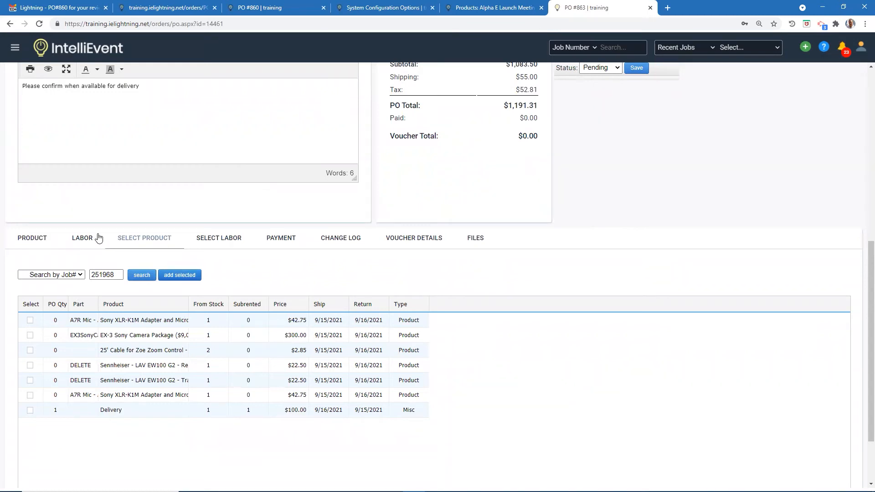
Review the purchase order's product lines and widen the Category column to show the full category names
{"action": "left_click", "coordinate": [20, 234]}
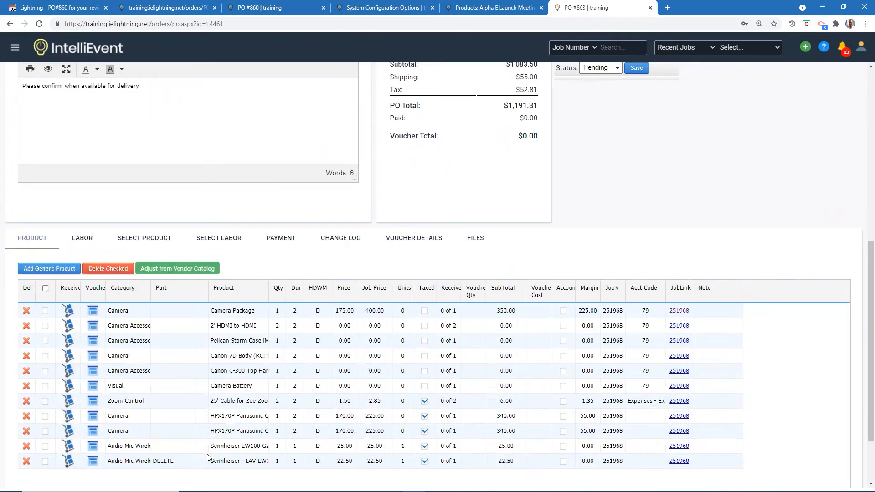
{"action": "scroll", "coordinate": [208, 457], "scroll_direction": "down", "scroll_amount": 2}
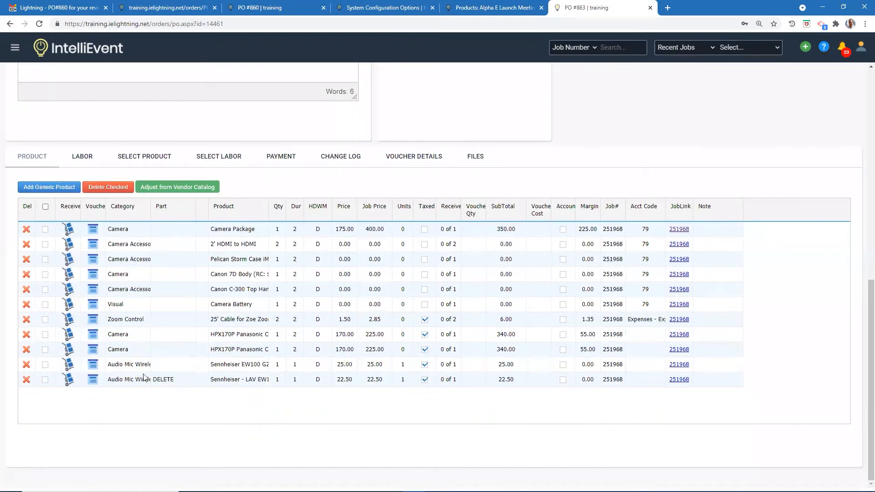
{"action": "left_click_drag", "start_coordinate": [148, 214], "coordinate": [185, 217]}
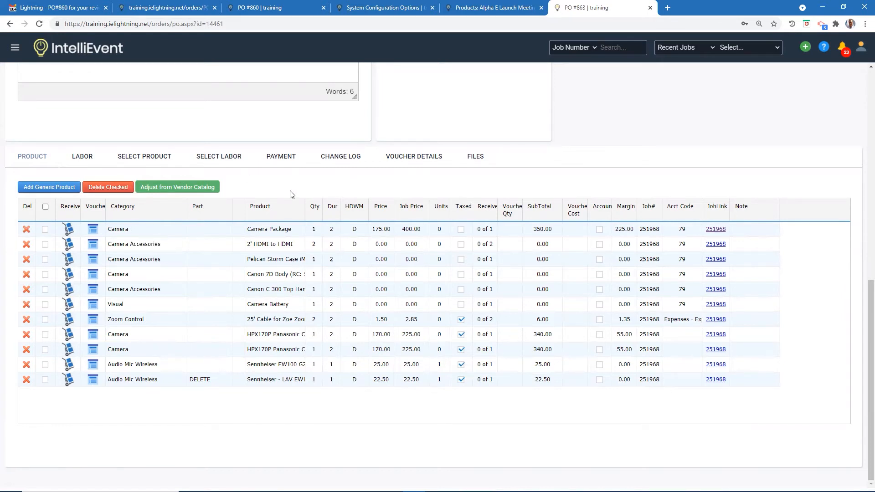
Open the Alpha E Launch Meeting job from the recent jobs and go to its labor page
{"action": "scroll", "coordinate": [292, 194], "scroll_direction": "up", "scroll_amount": 6}
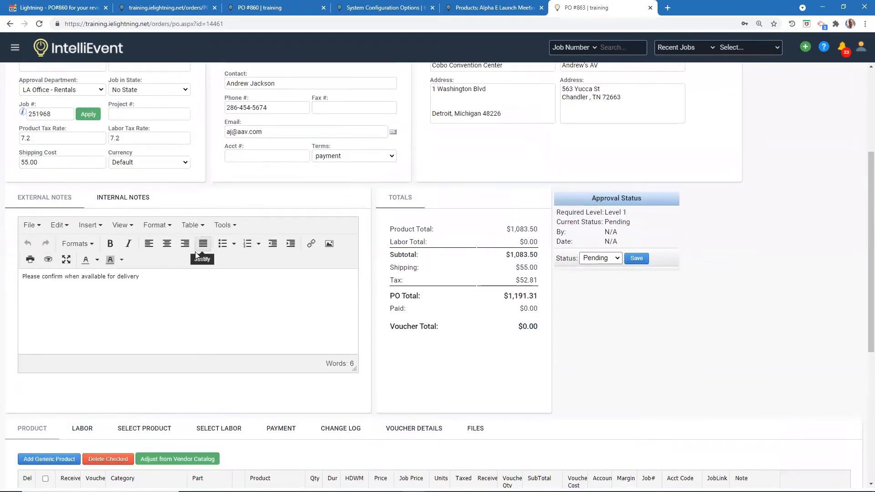
{"action": "scroll", "coordinate": [200, 254], "scroll_direction": "up", "scroll_amount": 4}
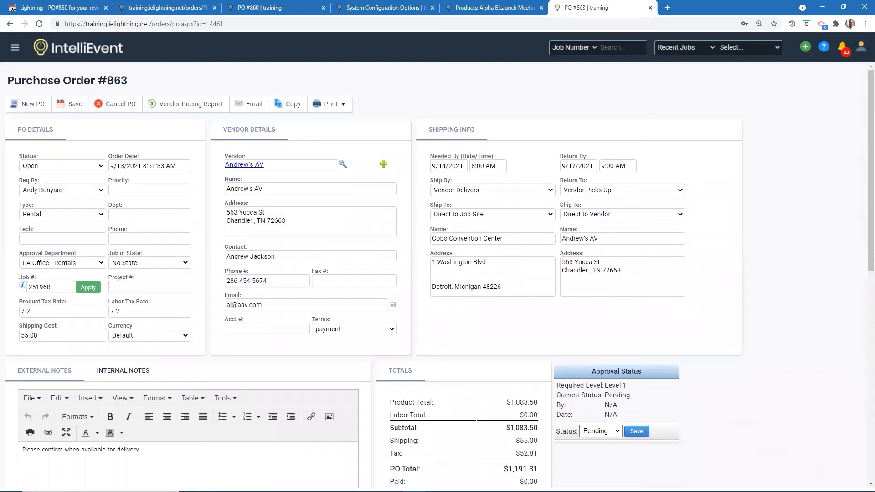
{"action": "left_click", "coordinate": [777, 48]}
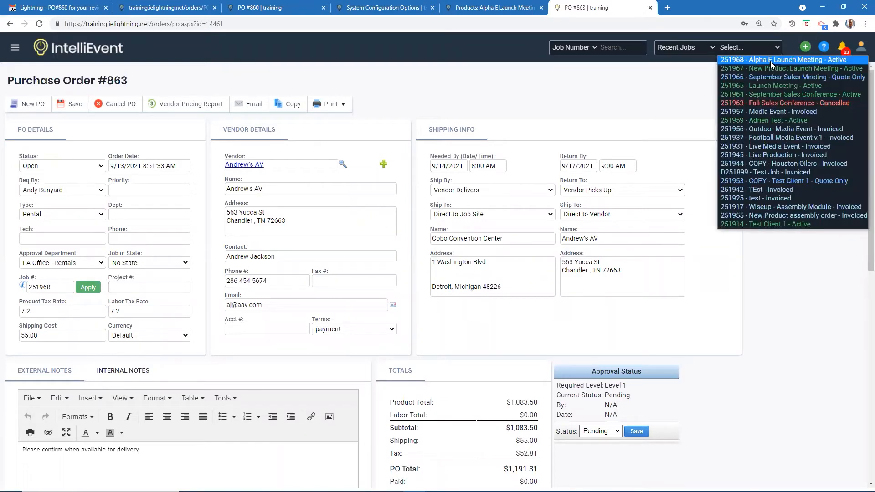
{"action": "left_click", "coordinate": [771, 61]}
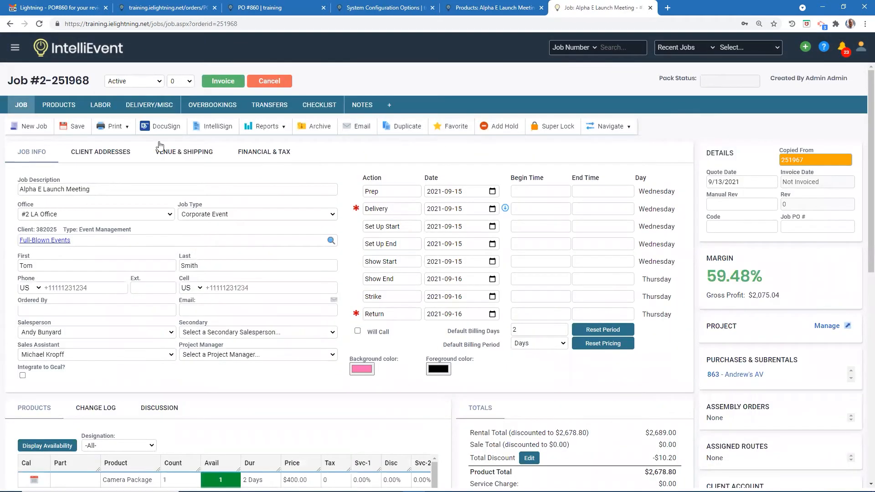
{"action": "left_click", "coordinate": [100, 105]}
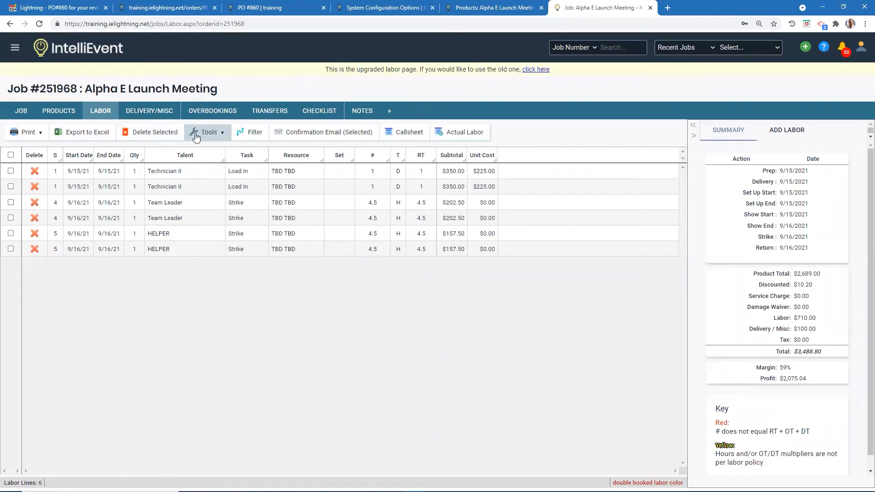
Switch the job's labor list to the full grid and bring the PO # column into view
{"action": "left_click", "coordinate": [221, 133]}
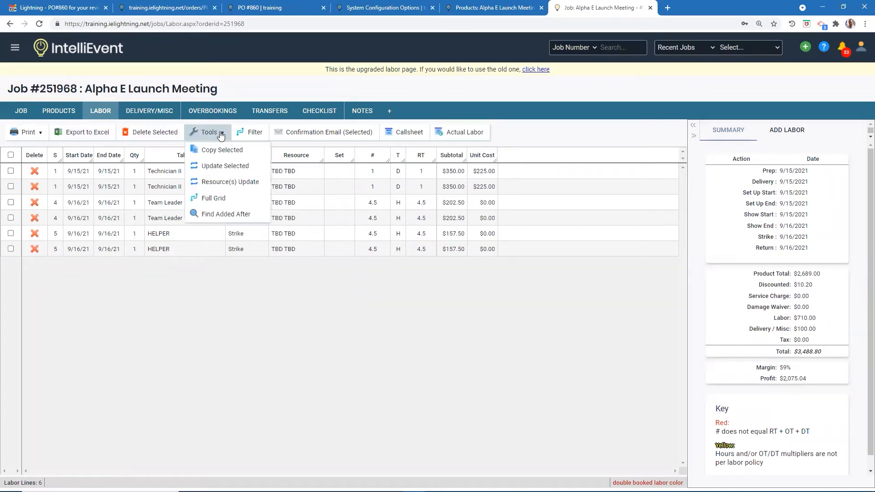
{"action": "left_click", "coordinate": [214, 198]}
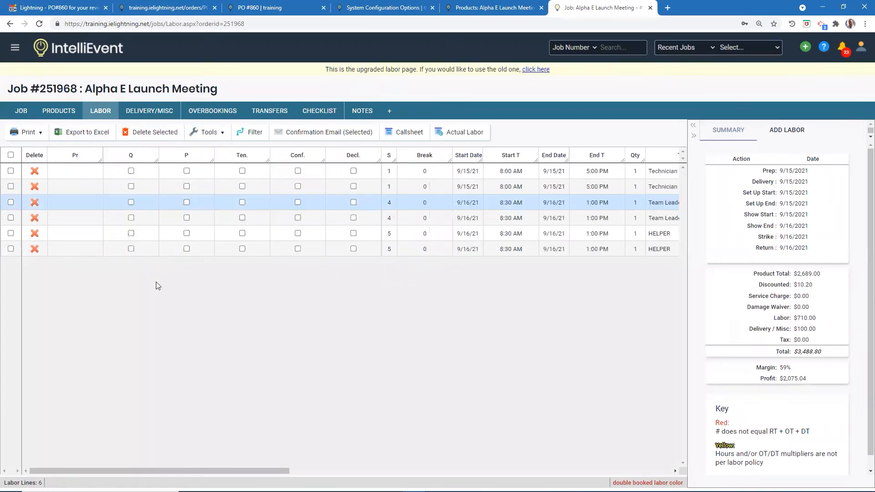
{"action": "left_click_drag", "start_coordinate": [270, 471], "coordinate": [663, 475]}
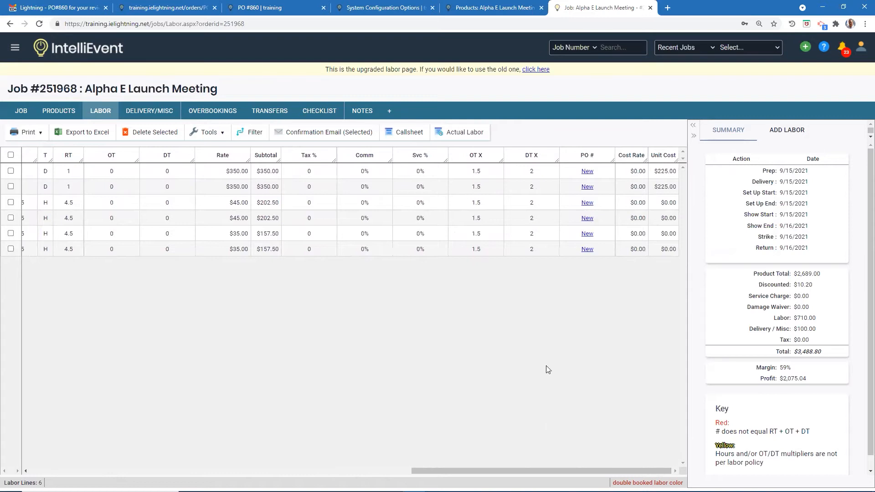
Add the first Technician II Load In labor line to a new purchase order with the Labor account code
{"action": "left_click", "coordinate": [587, 172]}
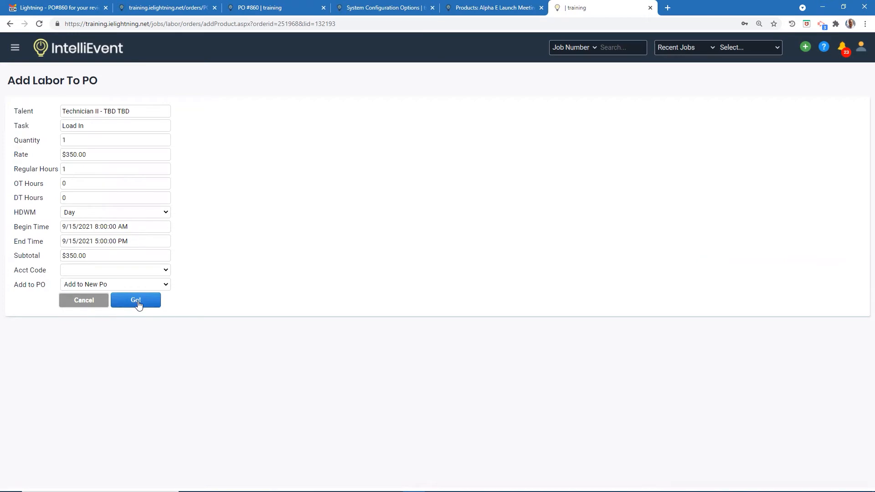
{"action": "left_click", "coordinate": [165, 270]}
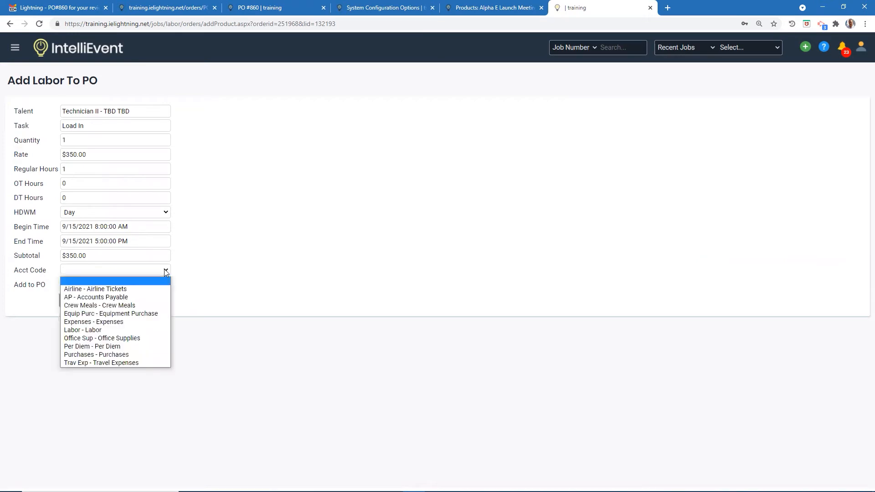
{"action": "left_click", "coordinate": [99, 331]}
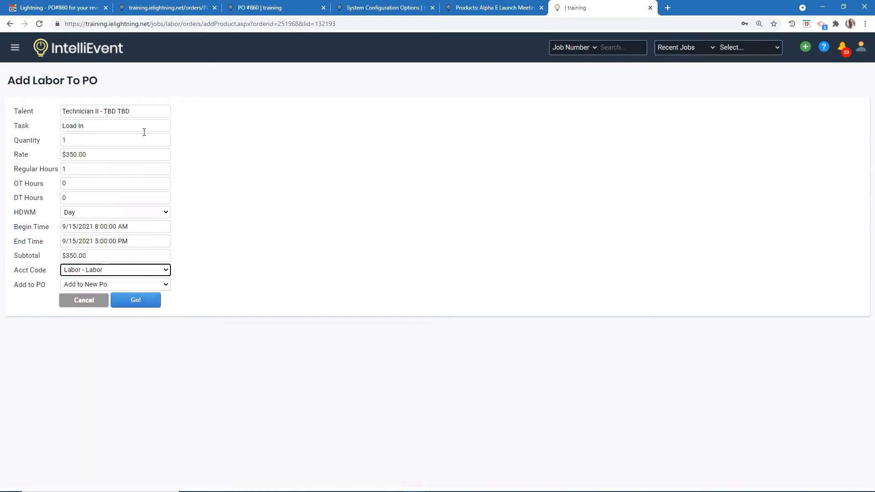
{"action": "left_click", "coordinate": [137, 301]}
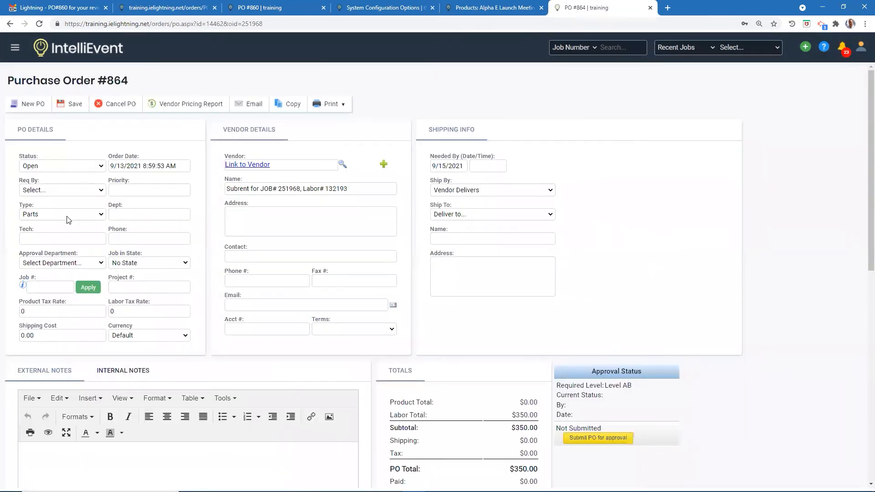
Select the requester on the new purchase order and set its type to Labor
{"action": "left_click", "coordinate": [101, 191]}
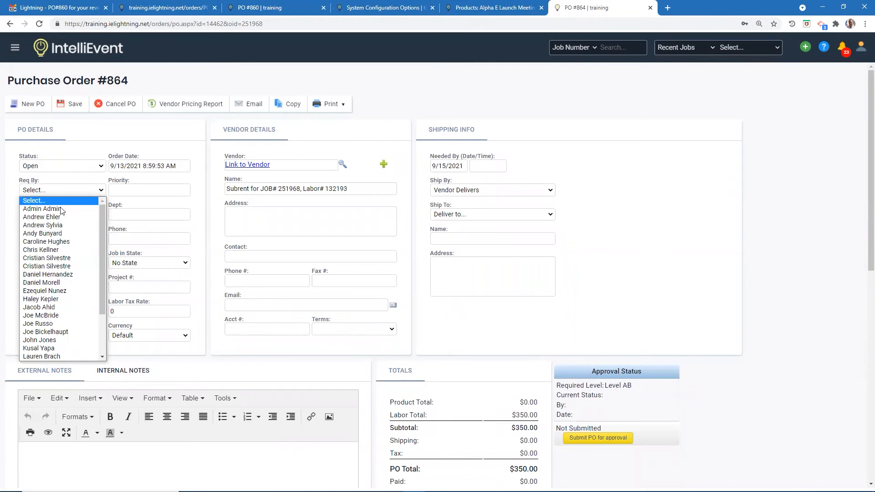
{"action": "left_click", "coordinate": [44, 233]}
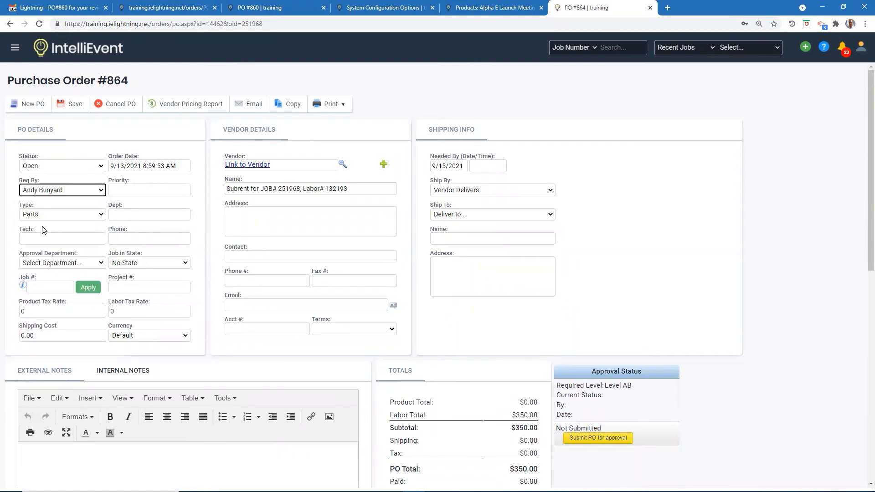
{"action": "left_click", "coordinate": [100, 214]}
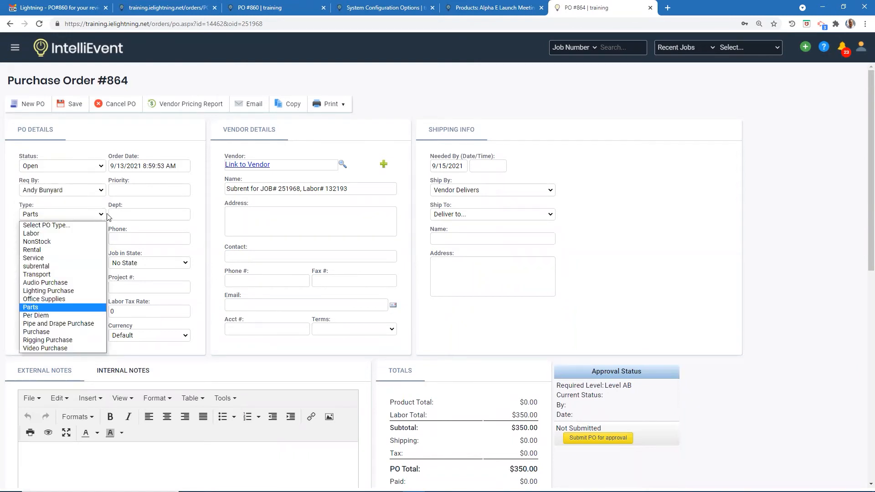
{"action": "left_click", "coordinate": [38, 234]}
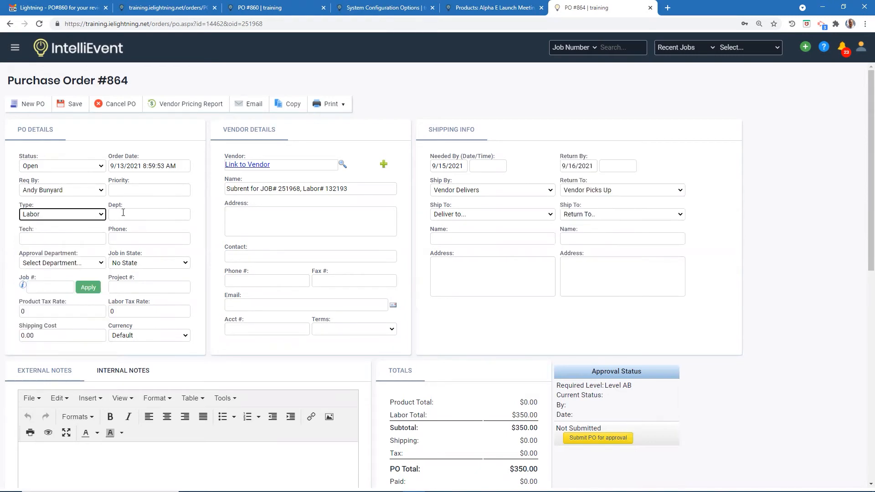
Enter the technician's first name on the purchase order and set the approval department to LA Office - Labor
{"action": "left_click", "coordinate": [43, 235]}
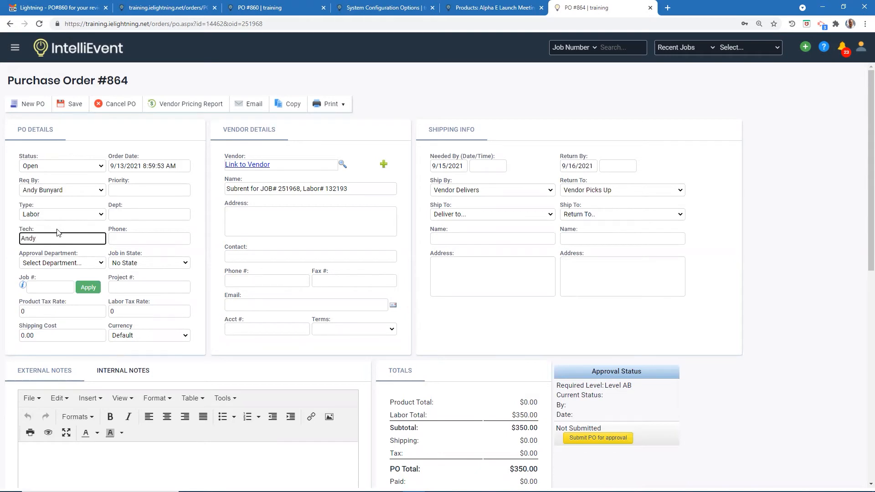
{"action": "left_click", "coordinate": [101, 263]}
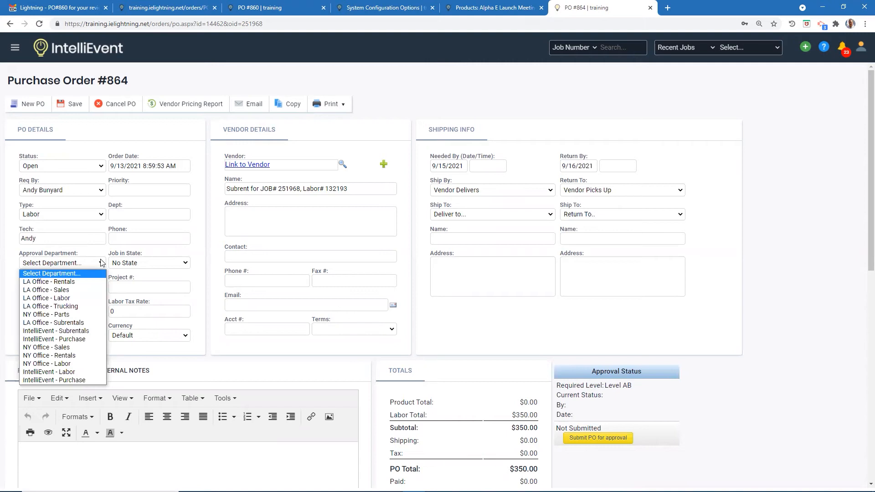
{"action": "left_click", "coordinate": [61, 298]}
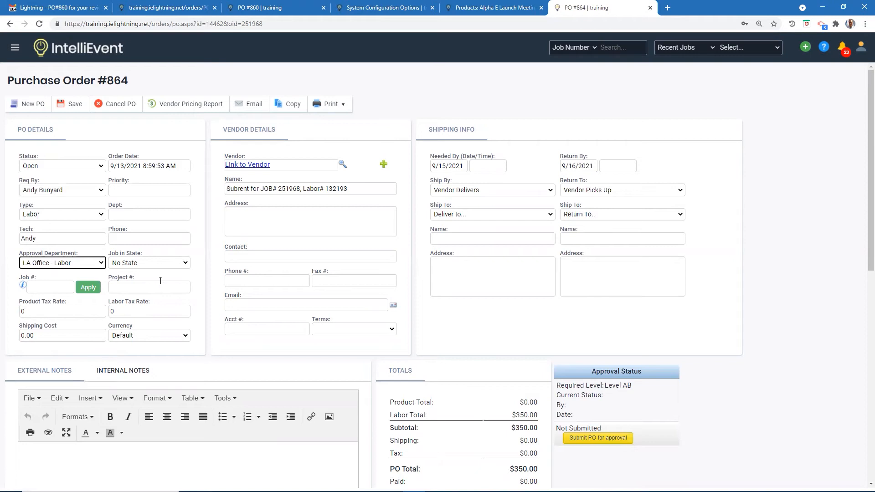
{"action": "left_click", "coordinate": [32, 314]}
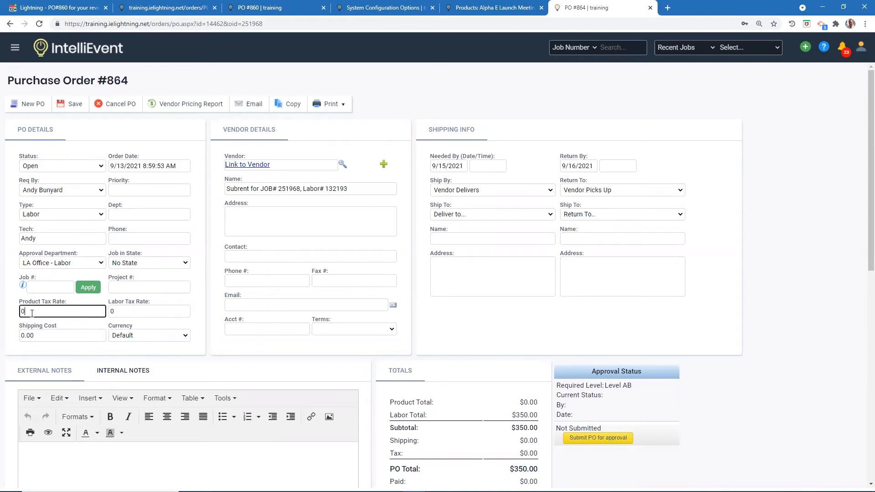
{"action": "left_click", "coordinate": [125, 312]}
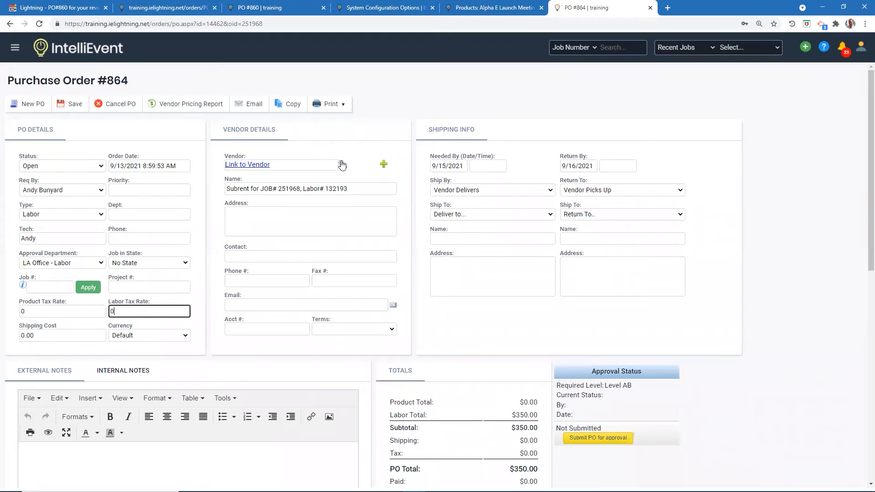
Find ABC AV in the vendor list and link it to the purchase order
{"action": "left_click", "coordinate": [343, 164]}
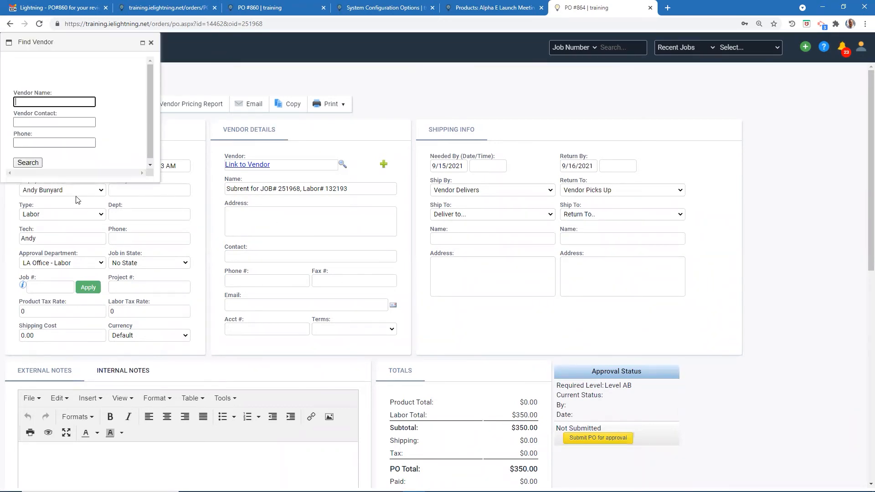
{"action": "left_click", "coordinate": [33, 163]}
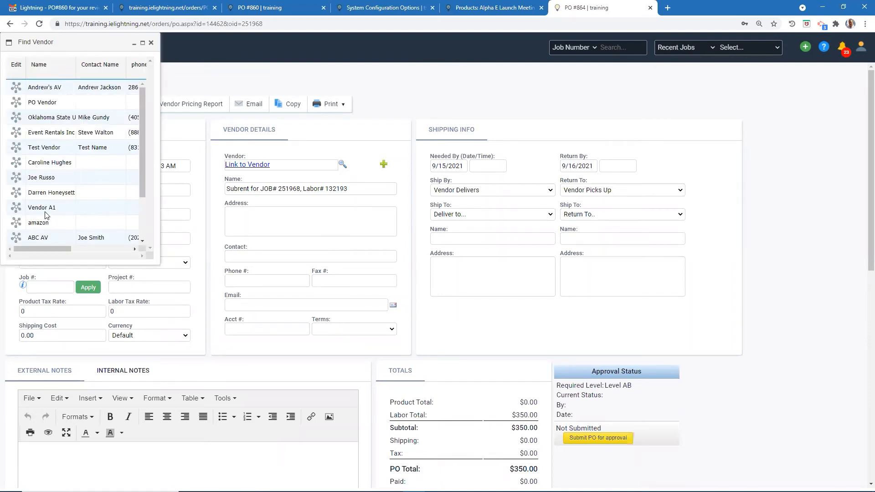
{"action": "left_click", "coordinate": [16, 238]}
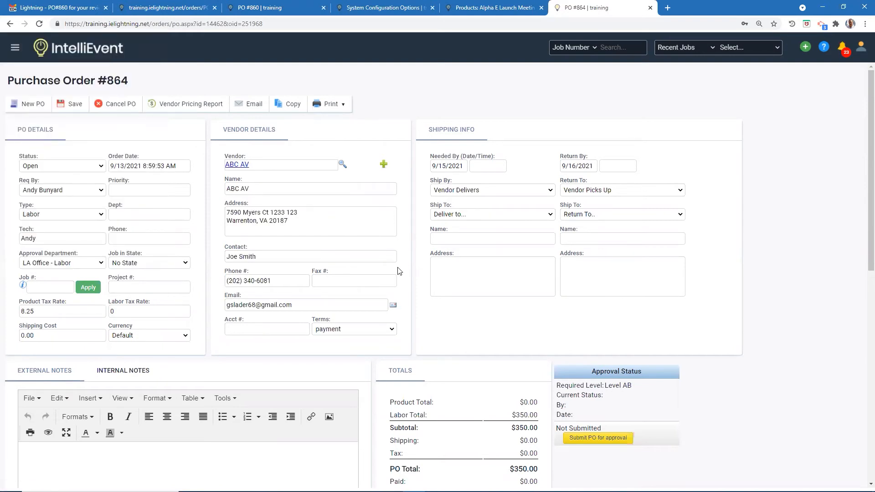
Apply the Alpha E Launch Meeting job number and set delivery to Direct to Job Site, needed by 9:00 AM
{"action": "left_click", "coordinate": [488, 167]}
{"action": "type", "text": "0900"}
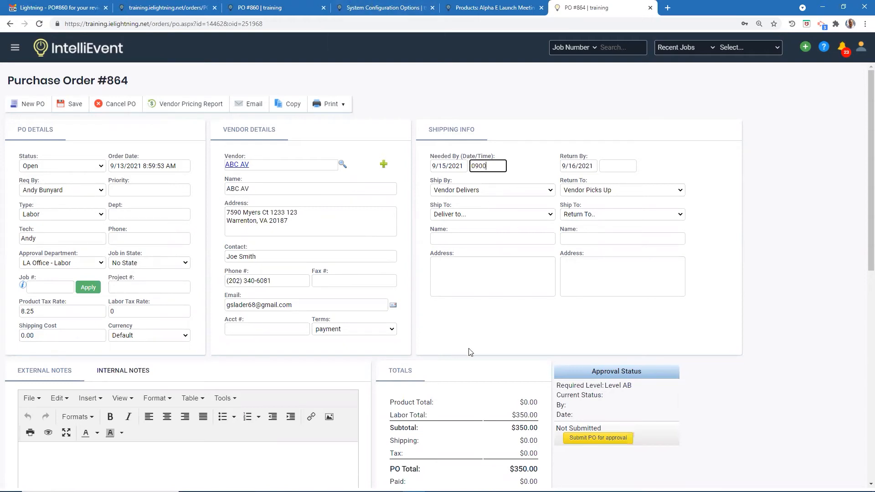
{"action": "left_click", "coordinate": [485, 256]}
{"action": "left_click", "coordinate": [35, 286]}
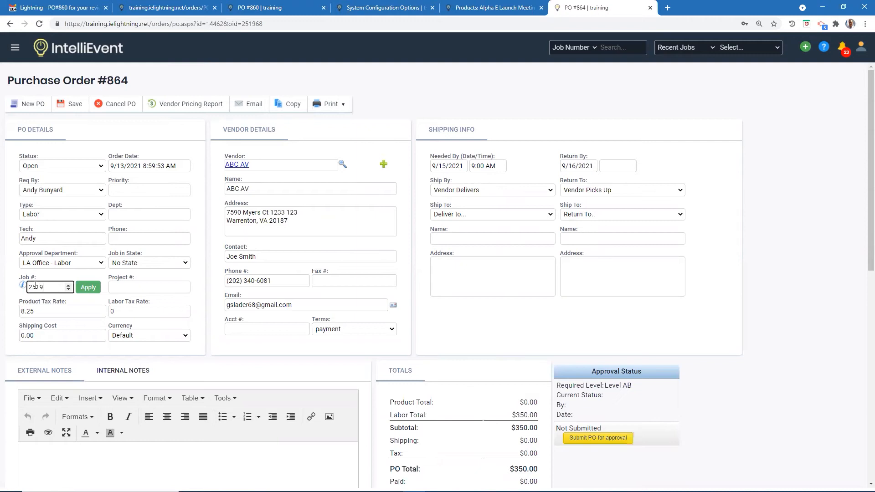
{"action": "left_click", "coordinate": [86, 288]}
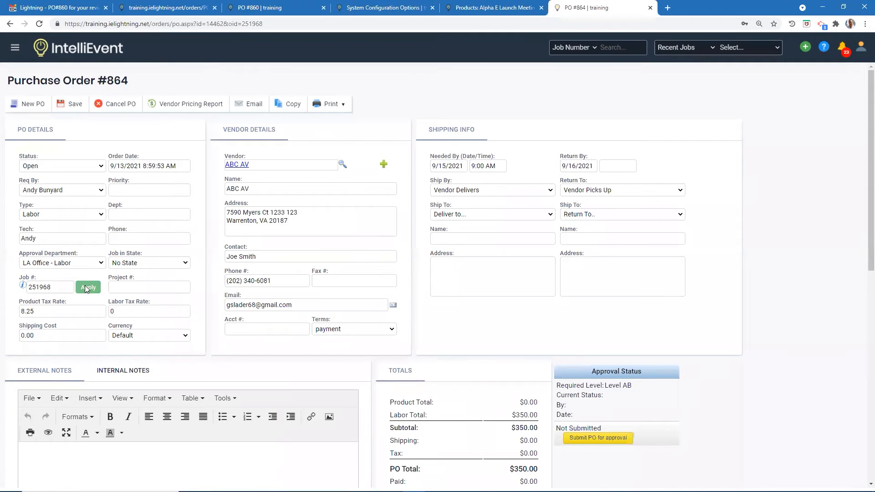
{"action": "left_click", "coordinate": [551, 217]}
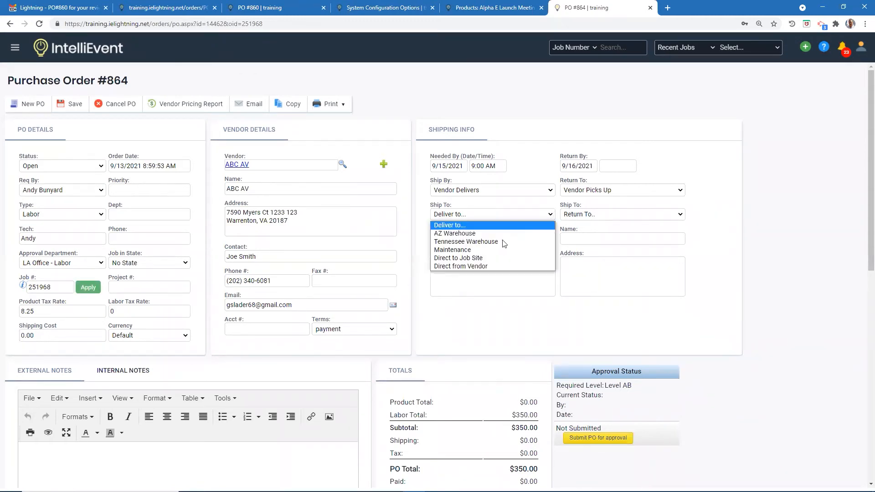
{"action": "left_click", "coordinate": [476, 257]}
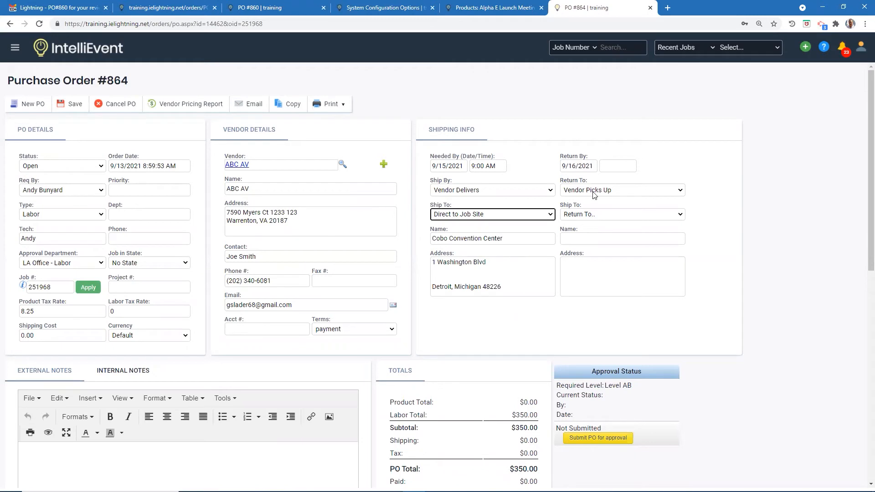
Set the return to 6:00 PM with Direct to Vendor as the destination, and save the purchase order
{"action": "left_click", "coordinate": [619, 164]}
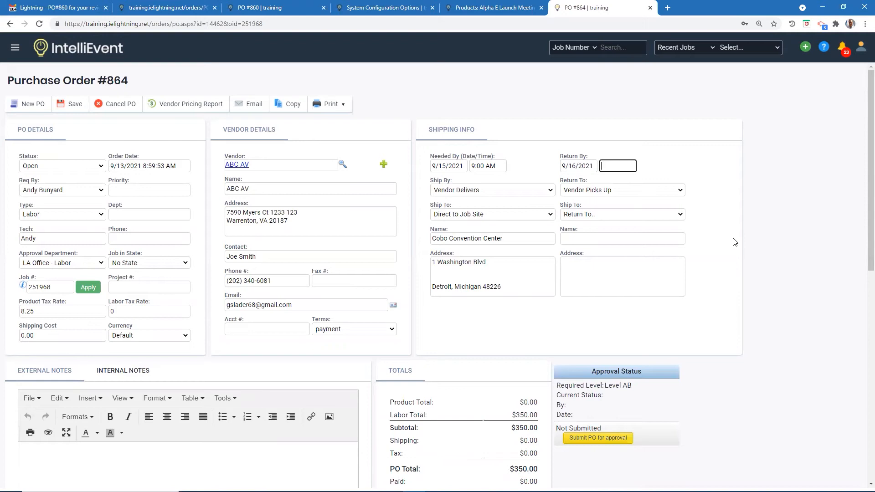
{"action": "type", "text": "1800"}
{"action": "left_click", "coordinate": [707, 253]}
{"action": "left_click", "coordinate": [681, 214]}
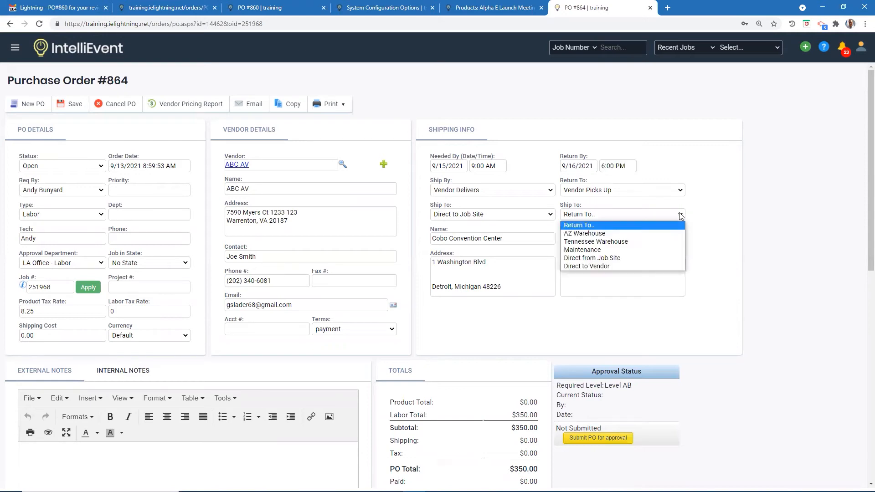
{"action": "left_click", "coordinate": [610, 267]}
{"action": "left_click", "coordinate": [721, 255]}
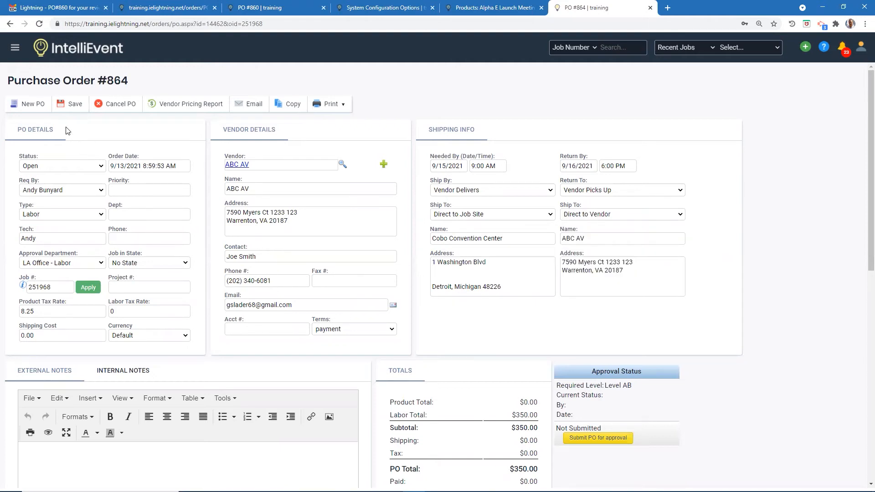
{"action": "left_click", "coordinate": [70, 105]}
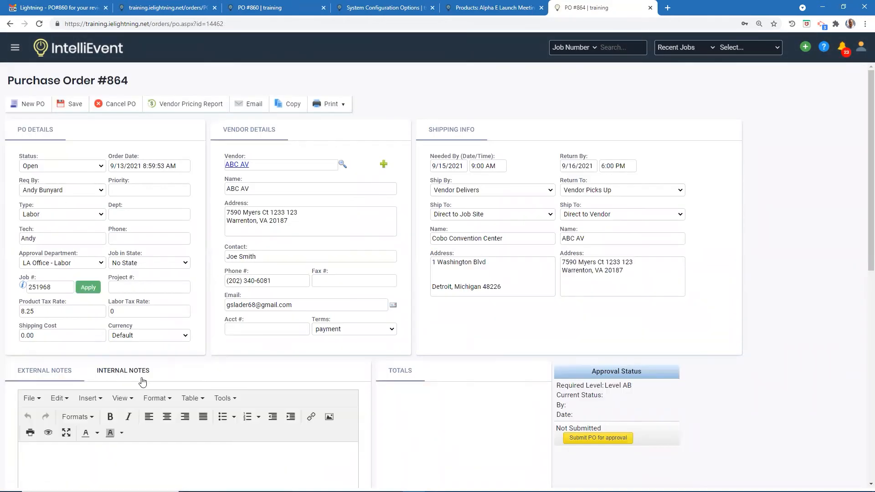
Set the rate of the Technician II Load In line on the purchase order's labor list to 275.00
{"action": "scroll", "coordinate": [141, 380], "scroll_direction": "down", "scroll_amount": 5}
{"action": "scroll", "coordinate": [141, 380], "scroll_direction": "down", "scroll_amount": 5}
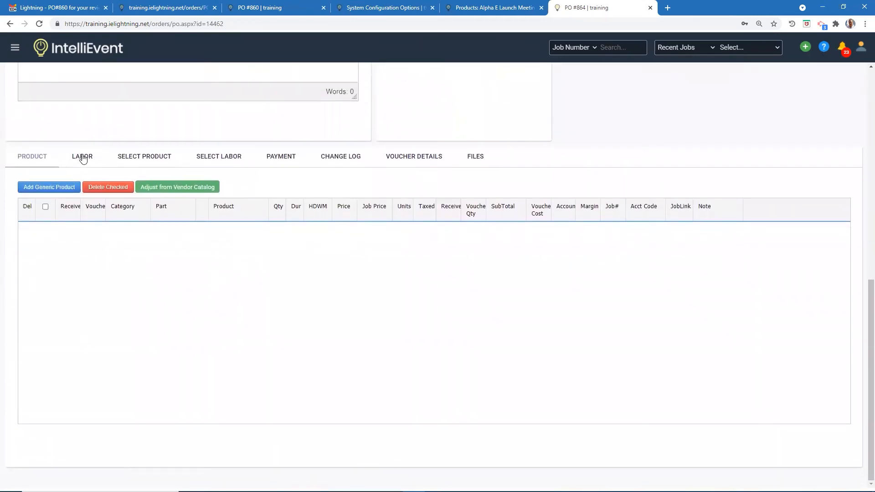
{"action": "left_click", "coordinate": [83, 157]}
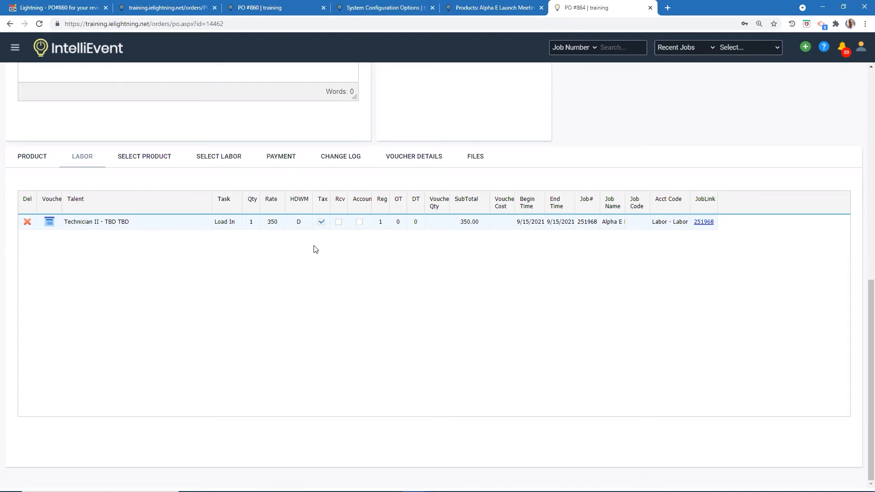
{"action": "left_click", "coordinate": [273, 224]}
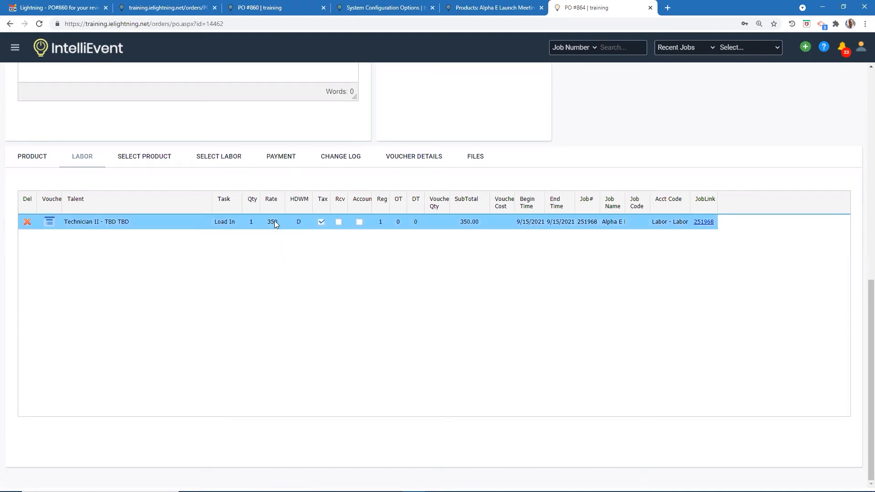
{"action": "key", "text": "BackSpace"}
{"action": "key", "text": "BackSpace"}
{"action": "scroll", "coordinate": [285, 178], "scroll_direction": "up", "scroll_amount": 6}
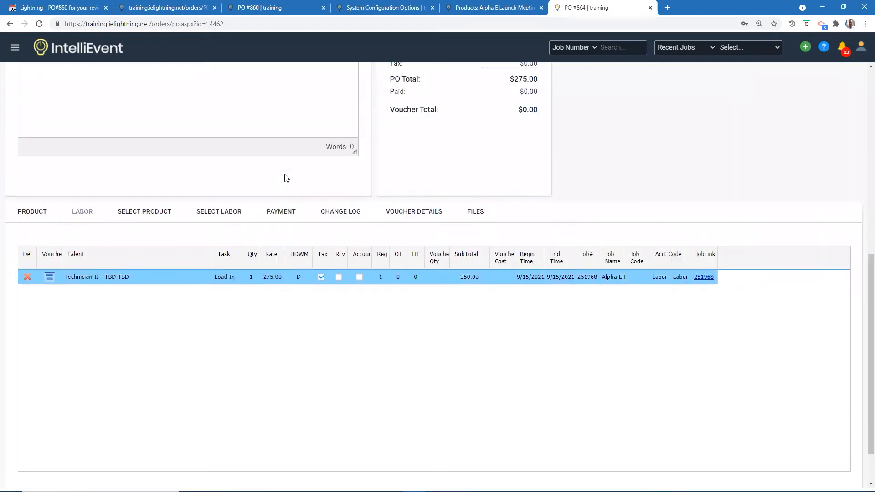
{"action": "scroll", "coordinate": [285, 178], "scroll_direction": "up", "scroll_amount": 4}
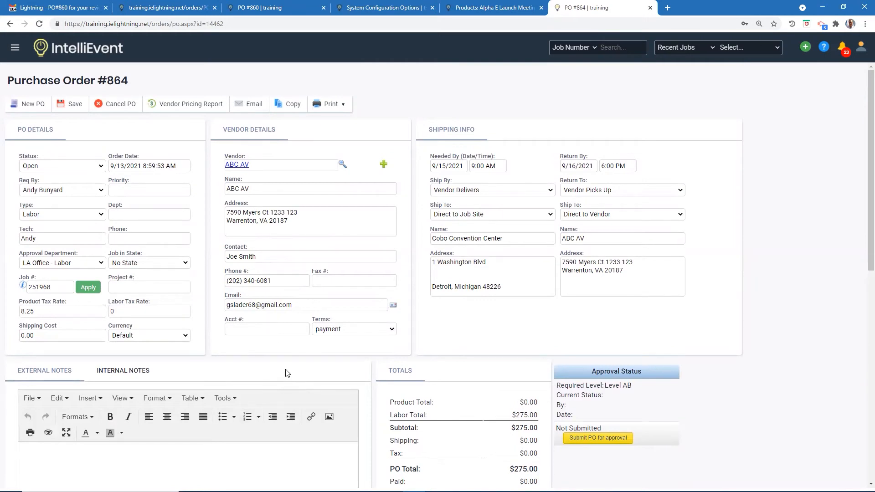
Search for labor that can be added to the purchase order by the Alpha E Launch Meeting job number
{"action": "scroll", "coordinate": [286, 374], "scroll_direction": "down", "scroll_amount": 6}
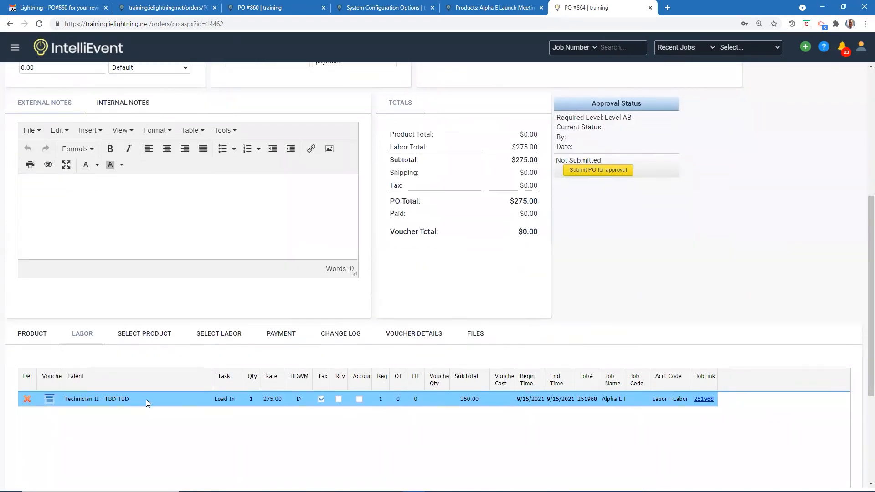
{"action": "left_click", "coordinate": [220, 332]}
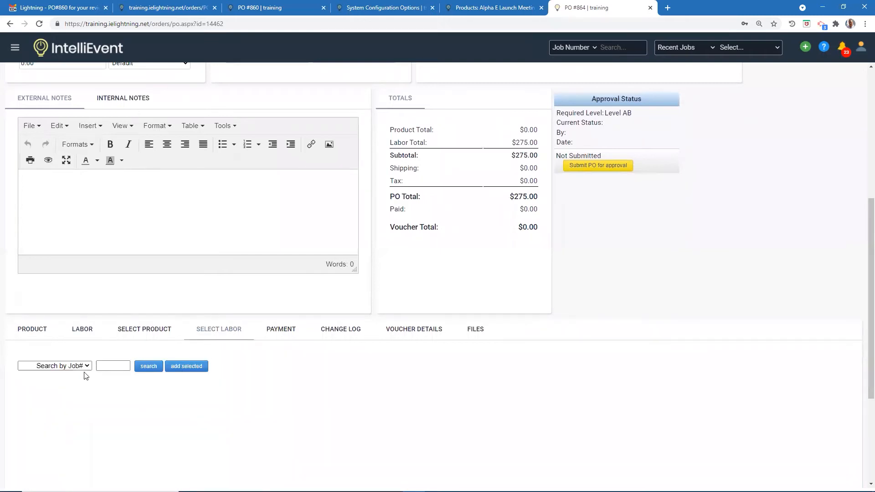
{"action": "left_click", "coordinate": [109, 364]}
{"action": "type", "text": "25"}
{"action": "type", "text": "-96"}
{"action": "type", "text": "8"}
{"action": "left_click", "coordinate": [142, 367]}
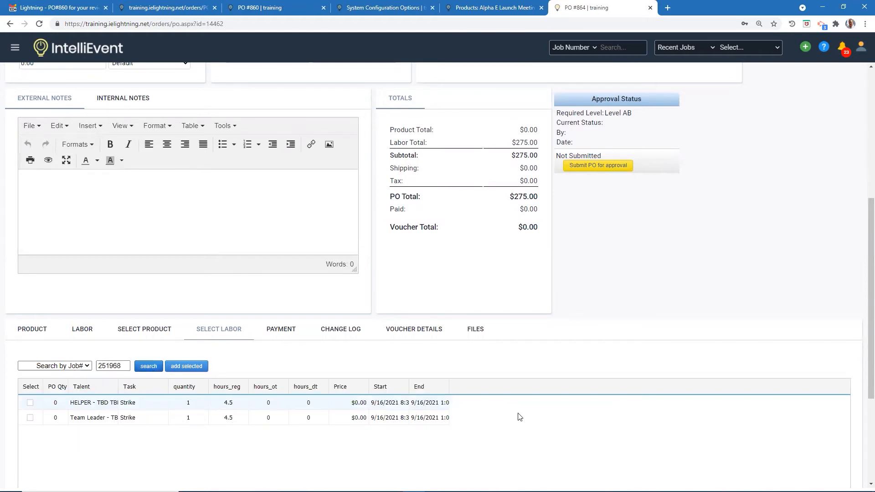
Add the HELPER and Team Leader Strike lines to the purchase order, each with a PO quantity of 1
{"action": "scroll", "coordinate": [520, 417], "scroll_direction": "down", "scroll_amount": 4}
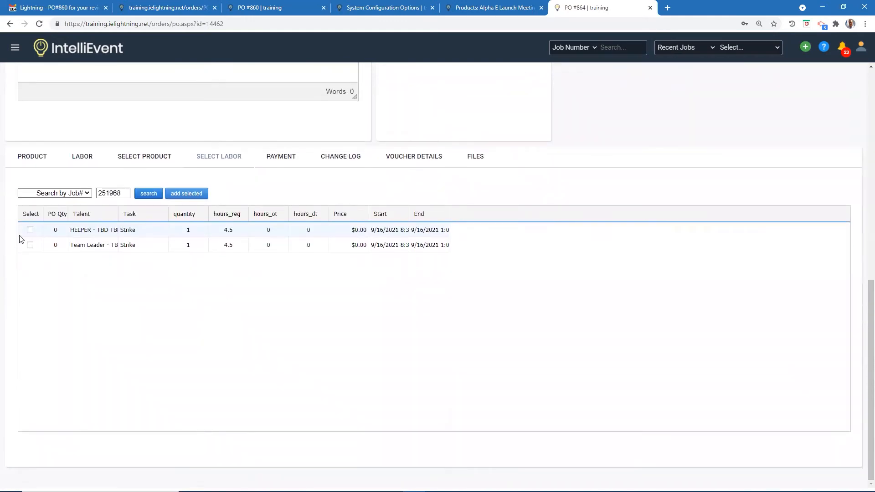
{"action": "left_click", "coordinate": [31, 230]}
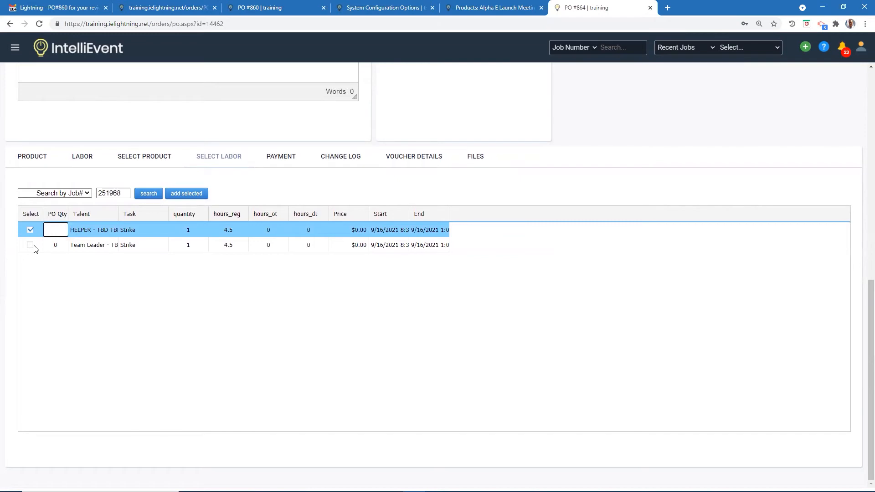
{"action": "type", "text": "1"}
{"action": "left_click", "coordinate": [45, 246]}
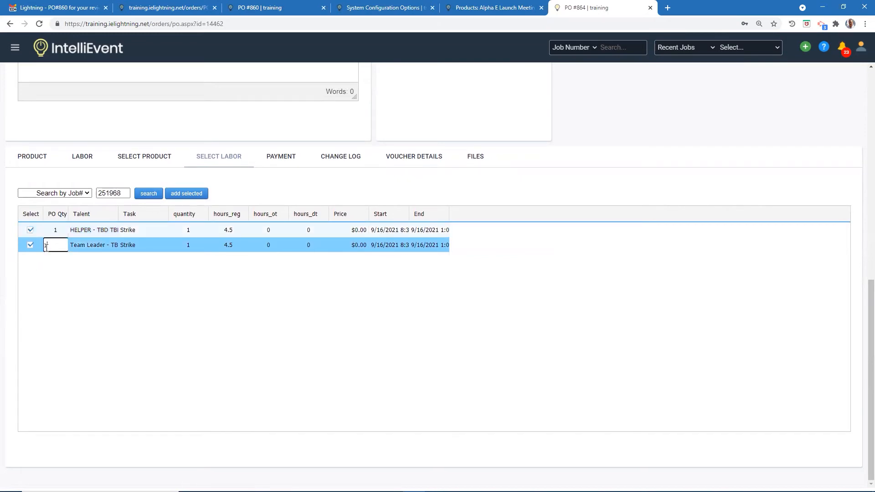
{"action": "type", "text": "1"}
{"action": "left_click", "coordinate": [355, 232]}
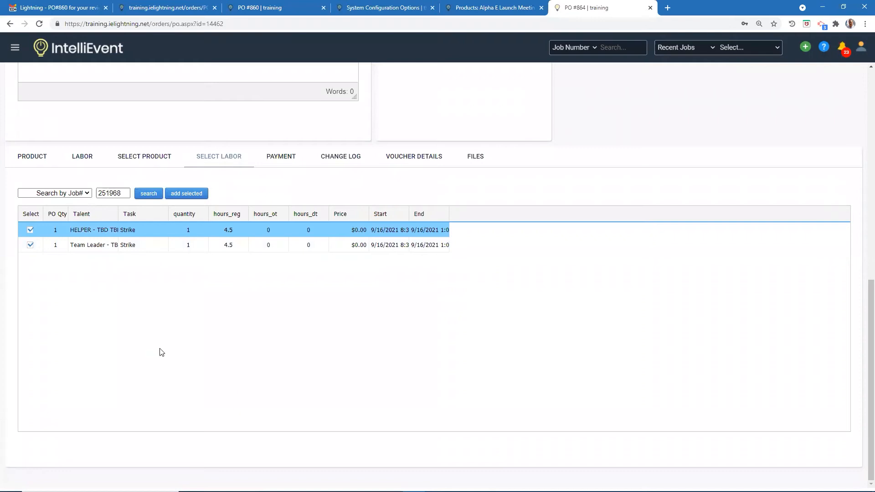
{"action": "left_click", "coordinate": [198, 194]}
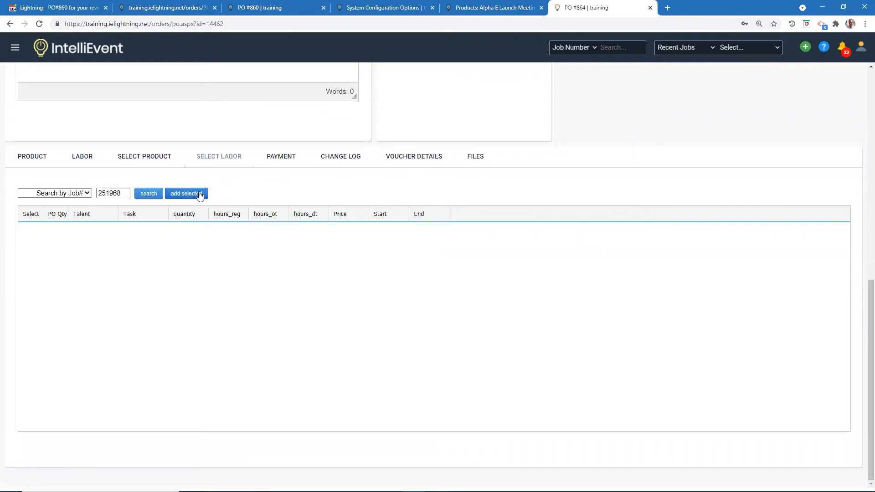
Set the Strike rates to 40.00 for the Team Leader and 35.00 for the HELPER, and save the purchase order
{"action": "left_click", "coordinate": [80, 157]}
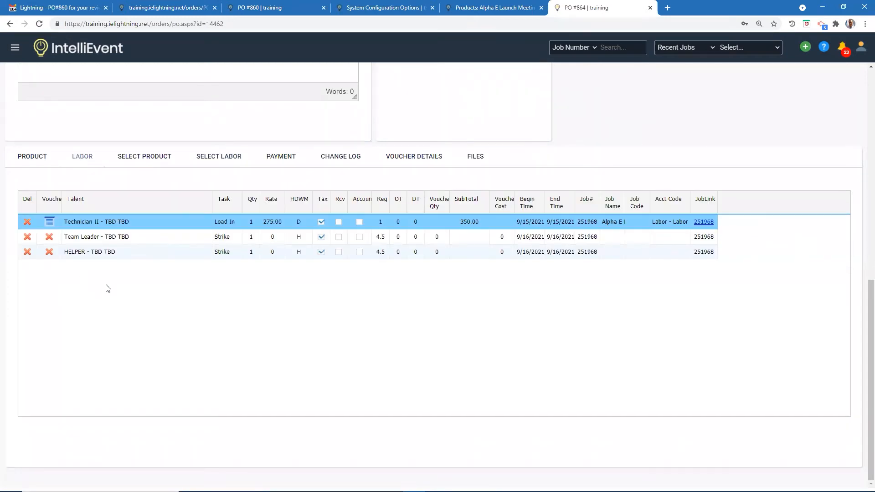
{"action": "left_click", "coordinate": [274, 238]}
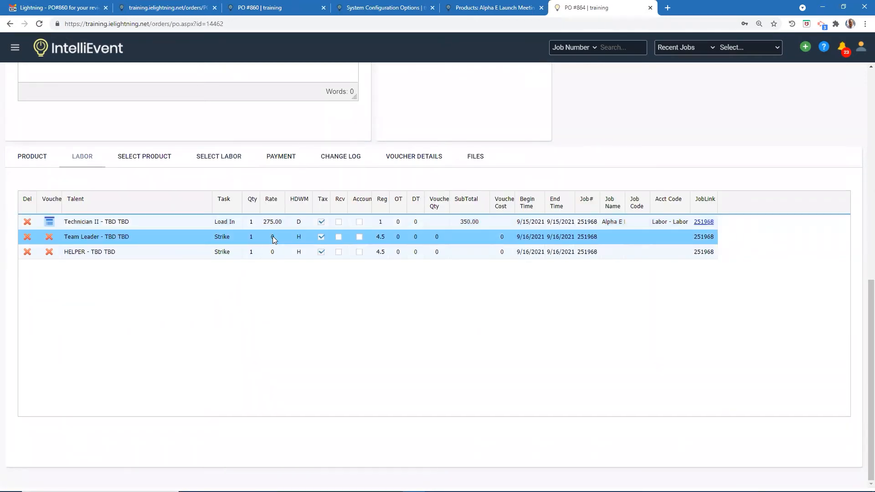
{"action": "key", "text": "BackSpace"}
{"action": "type", "text": "40.00"}
{"action": "left_click", "coordinate": [268, 252]}
{"action": "left_click", "coordinate": [272, 252]}
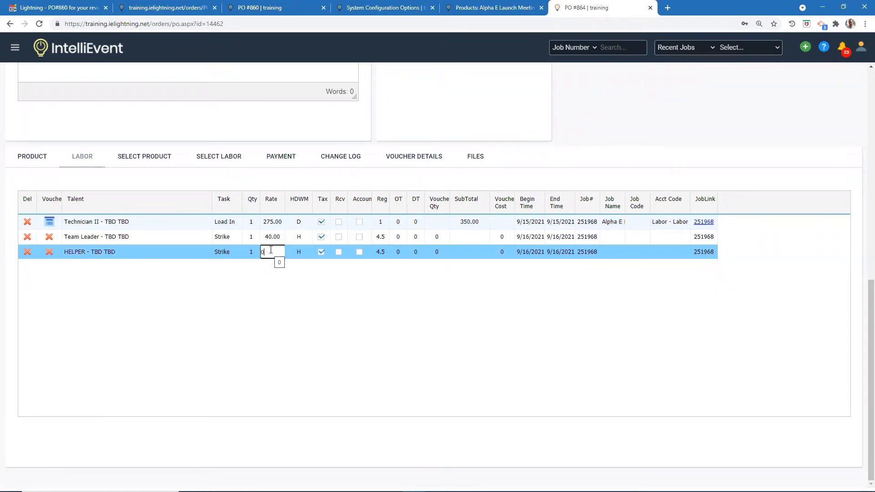
{"action": "key", "text": "BackSpace"}
{"action": "type", "text": "35.00"}
{"action": "key", "text": "Return"}
{"action": "scroll", "coordinate": [233, 287], "scroll_direction": "up", "scroll_amount": 10}
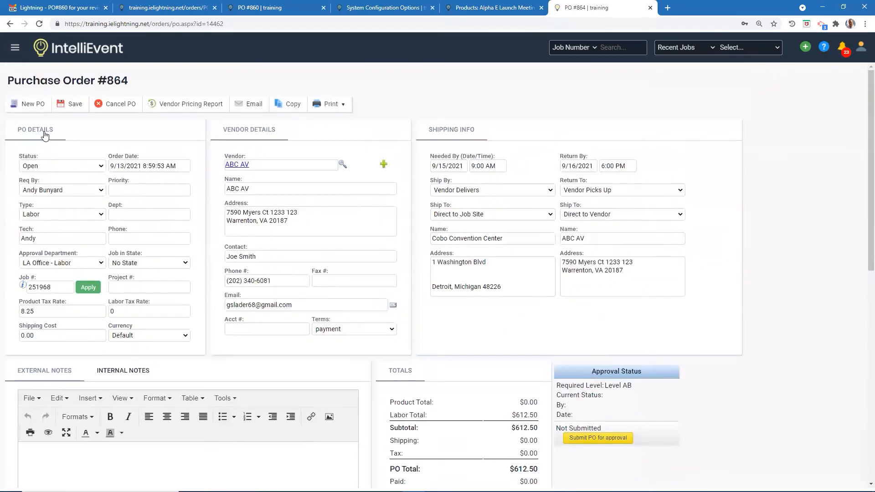
{"action": "left_click", "coordinate": [69, 106]}
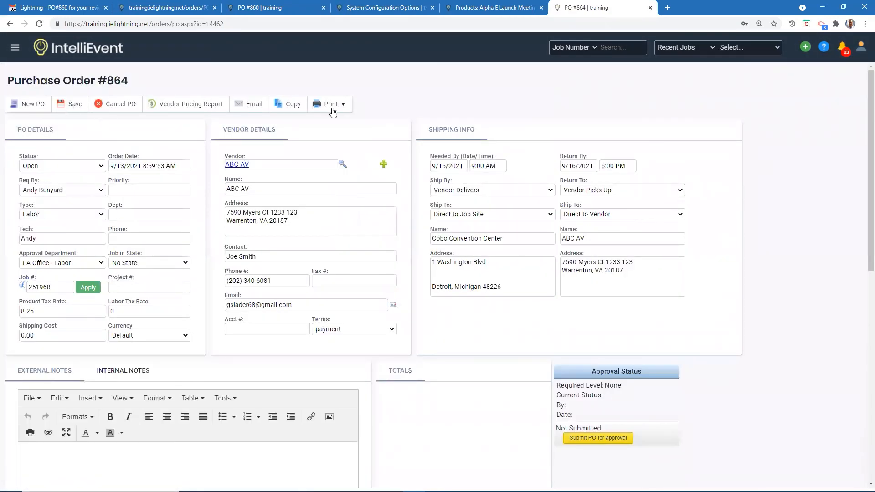
Preview the ABC AV labor order with the Purchase Order V2 print layout, and submit the purchase order for approval
{"action": "left_click", "coordinate": [339, 104]}
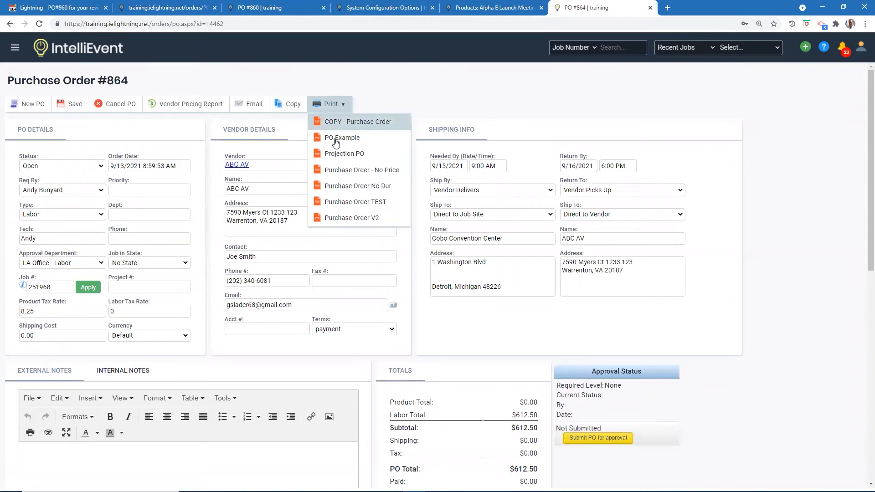
{"action": "left_click", "coordinate": [357, 218]}
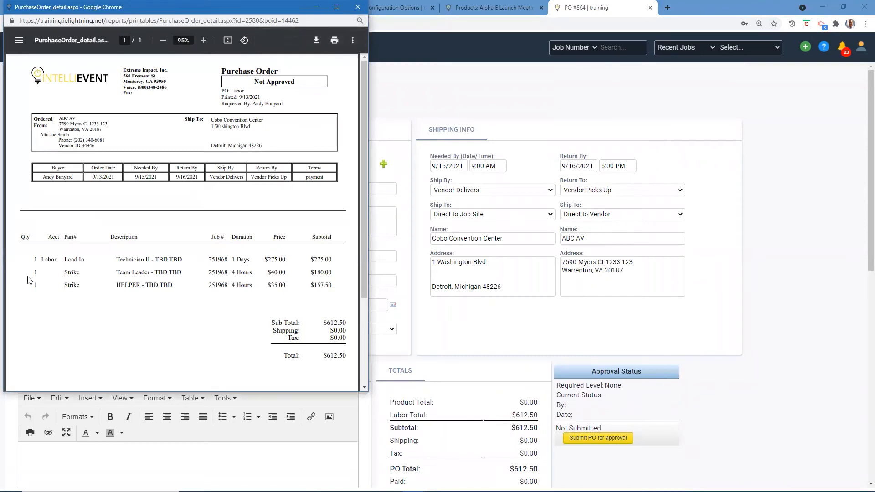
{"action": "scroll", "coordinate": [25, 264], "scroll_direction": "down", "scroll_amount": 3}
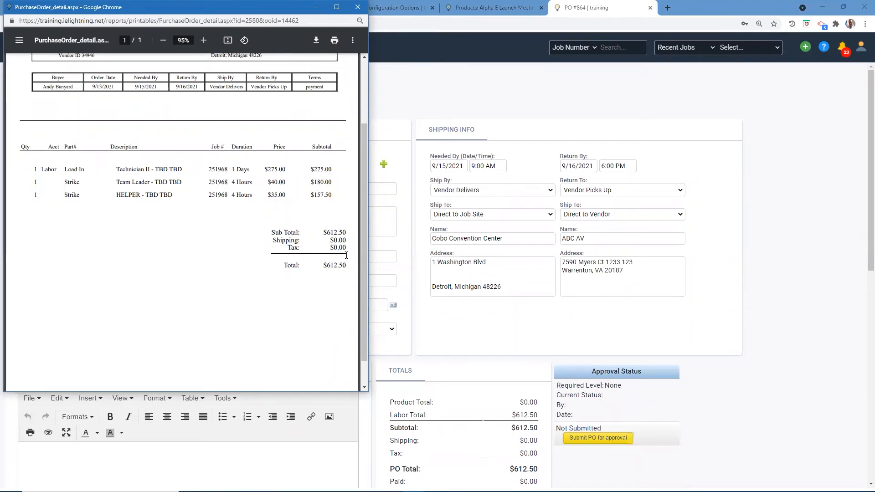
{"action": "scroll", "coordinate": [199, 165], "scroll_direction": "up", "scroll_amount": 1}
{"action": "scroll", "coordinate": [199, 165], "scroll_direction": "up", "scroll_amount": 3}
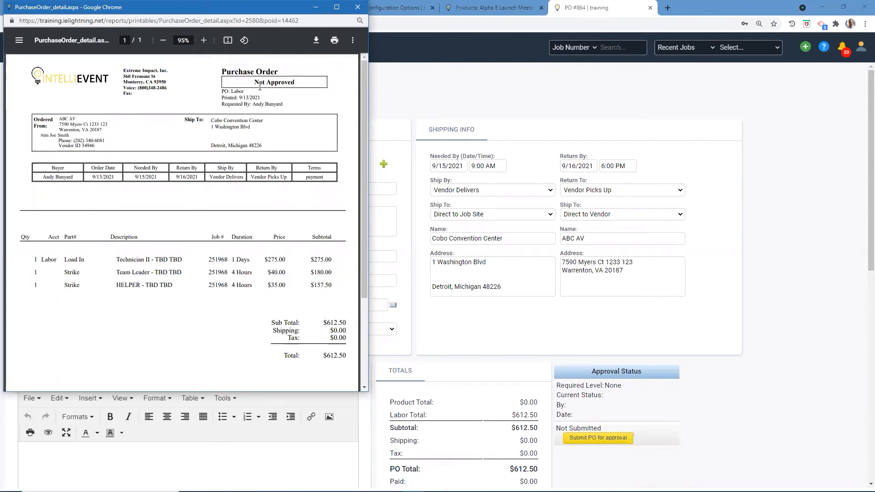
{"action": "left_click", "coordinate": [358, 7]}
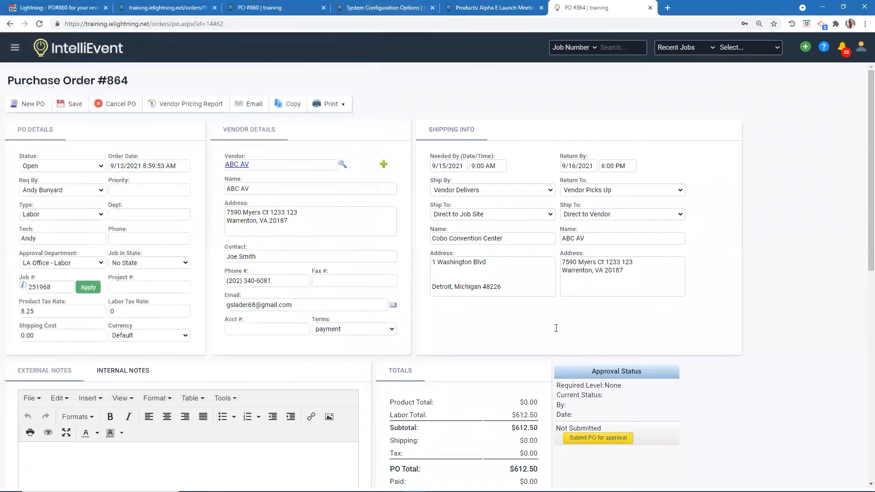
{"action": "left_click", "coordinate": [605, 438]}
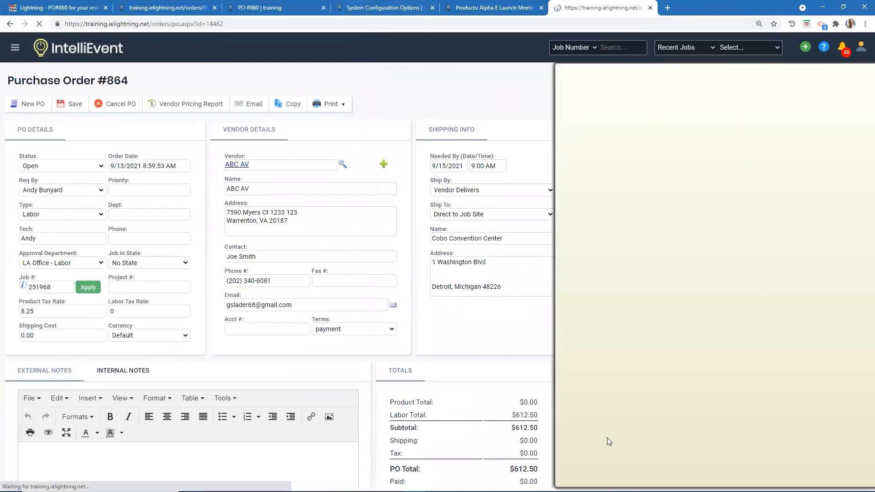
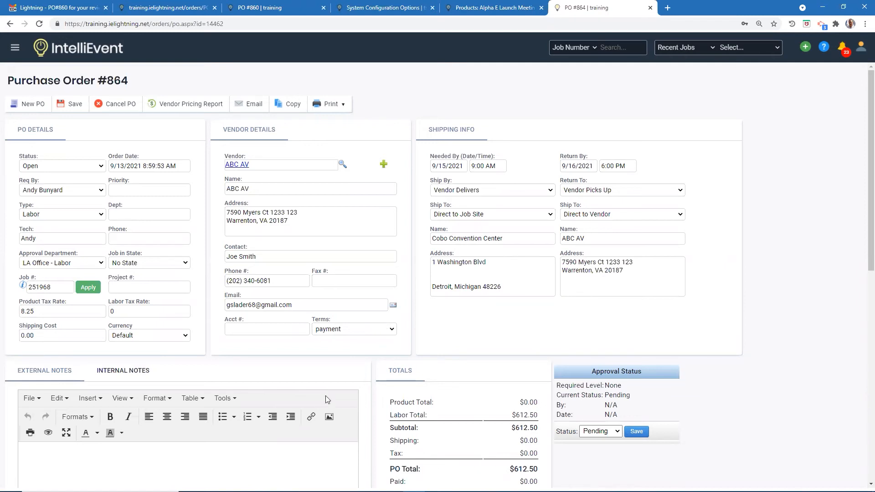
Examine the search options available for selecting products and for selecting labor on the purchase order
{"action": "scroll", "coordinate": [222, 422], "scroll_direction": "down", "scroll_amount": 1}
{"action": "scroll", "coordinate": [222, 422], "scroll_direction": "down", "scroll_amount": 5}
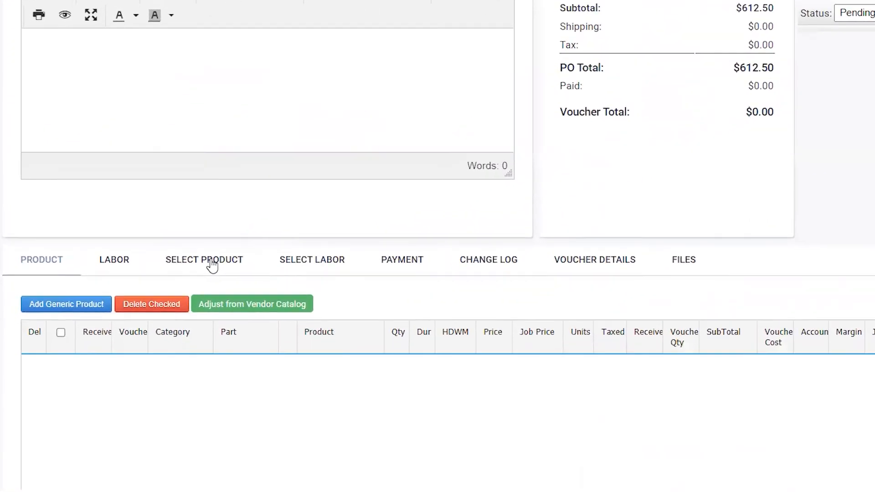
{"action": "left_click", "coordinate": [151, 330]}
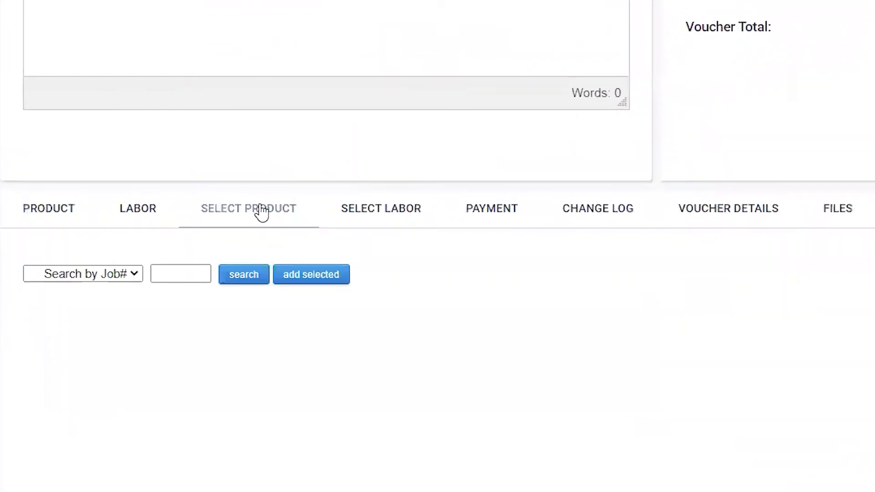
{"action": "left_click", "coordinate": [135, 275]}
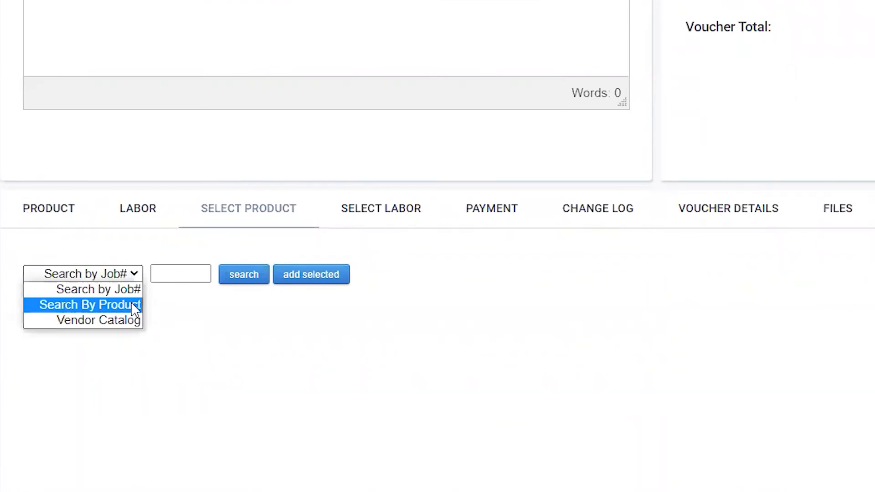
{"action": "left_click", "coordinate": [454, 323]}
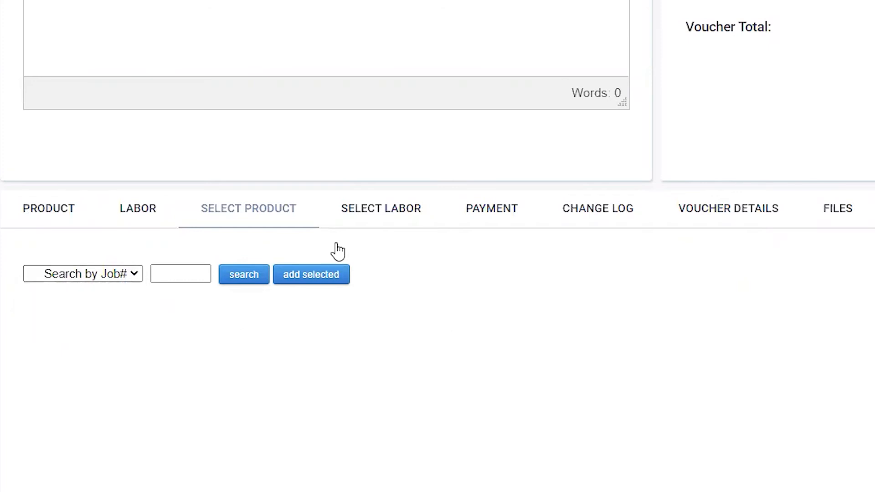
{"action": "left_click", "coordinate": [389, 213]}
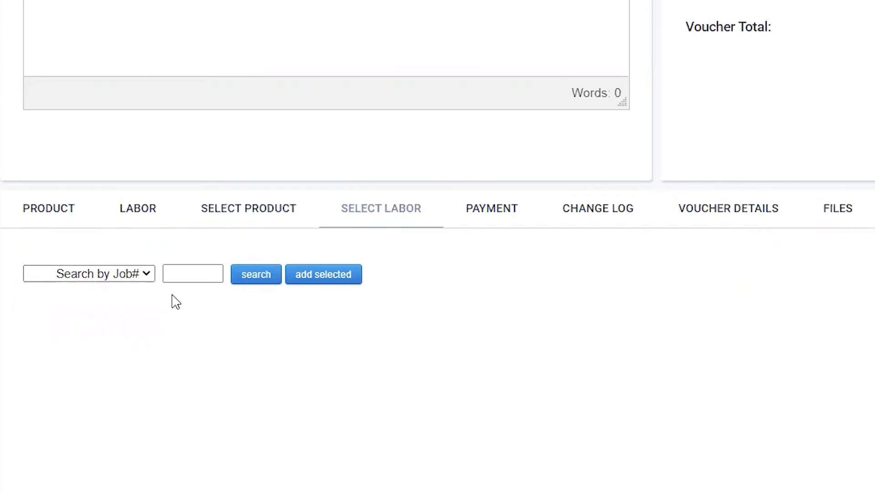
{"action": "left_click", "coordinate": [191, 274]}
{"action": "left_click", "coordinate": [148, 273]}
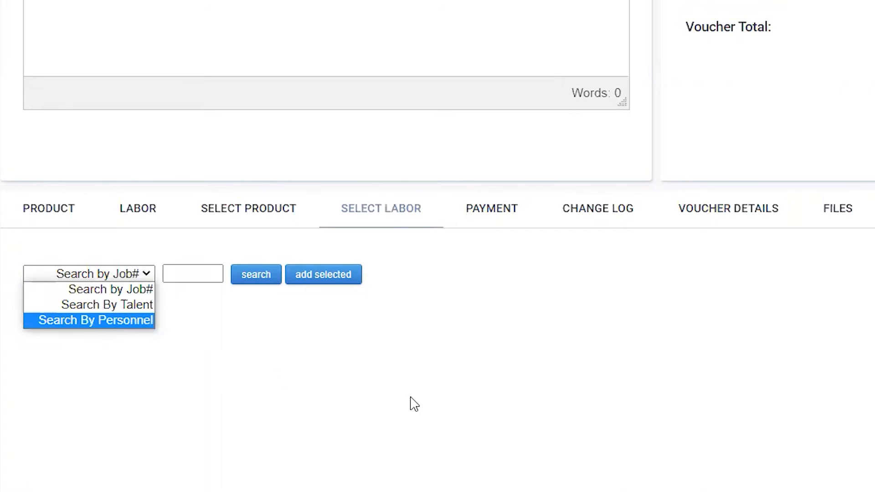
{"action": "left_click", "coordinate": [484, 397]}
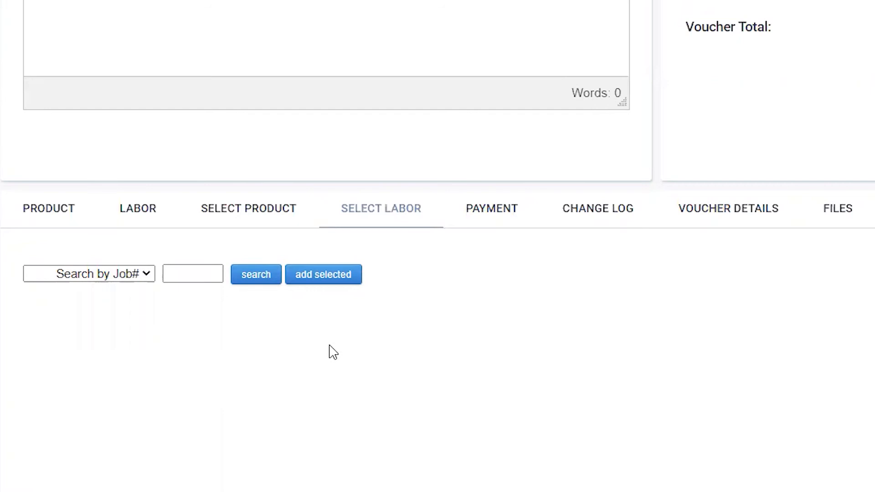
Start a new payment to ABC AV from the purchase order's payment list
{"action": "left_click", "coordinate": [492, 212]}
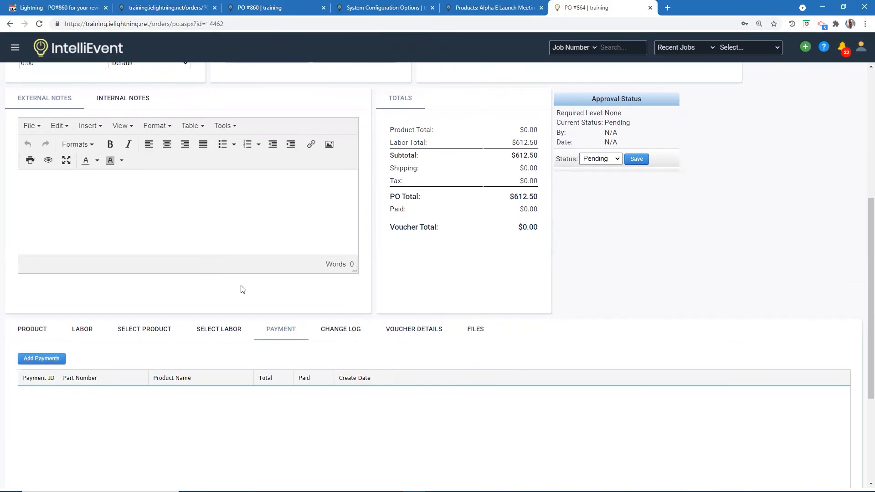
{"action": "scroll", "coordinate": [242, 290], "scroll_direction": "up", "scroll_amount": 6}
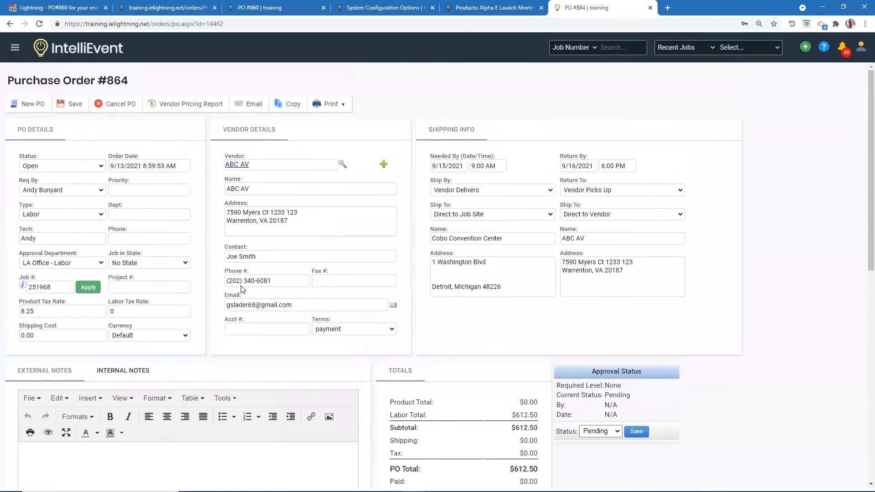
{"action": "scroll", "coordinate": [244, 292], "scroll_direction": "down", "scroll_amount": 8}
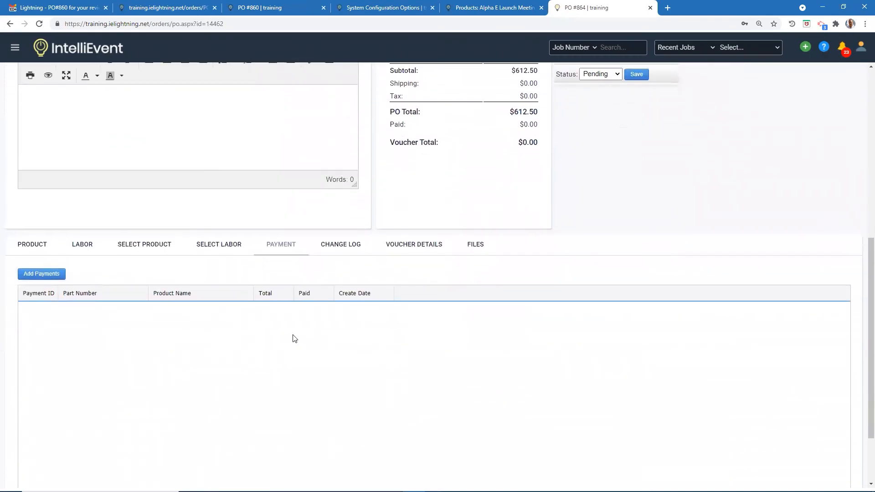
{"action": "left_click", "coordinate": [51, 270]}
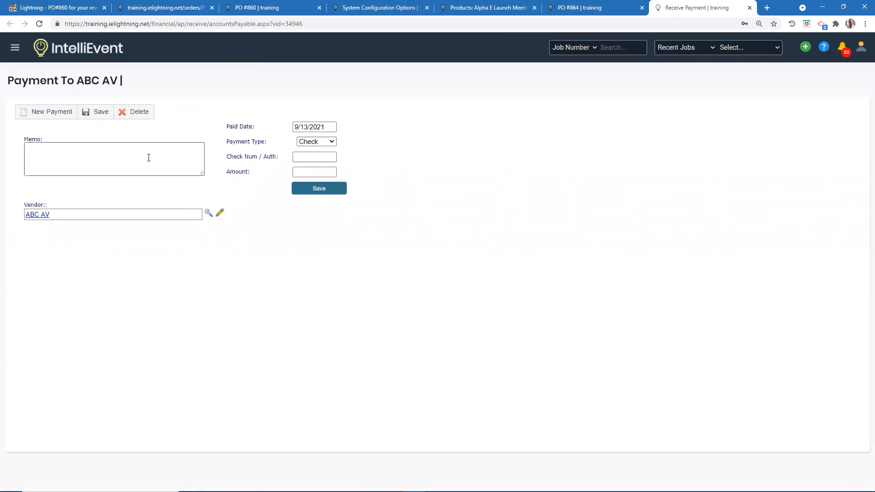
Enter the check number, amount 600.00 and memo "part payment for labor costs" followed by the job number, and save the payment
{"action": "left_click", "coordinate": [315, 157]}
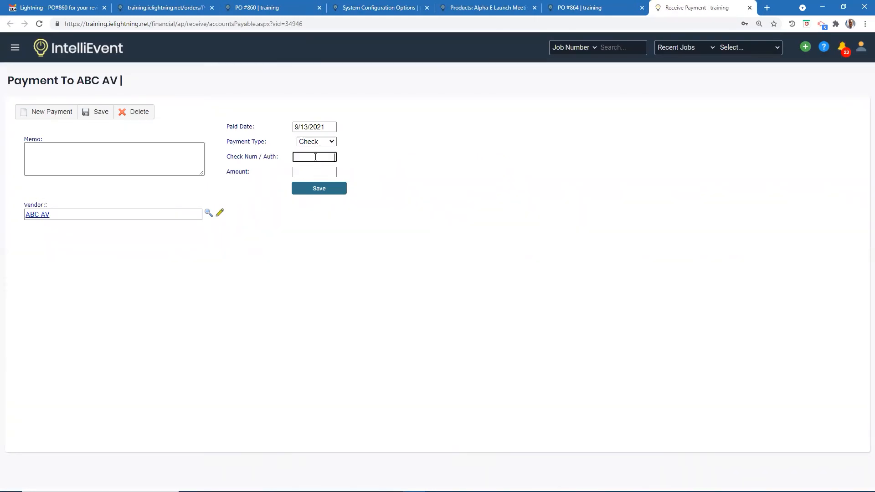
{"action": "type", "text": "4565789"}
{"action": "left_click", "coordinate": [313, 171]}
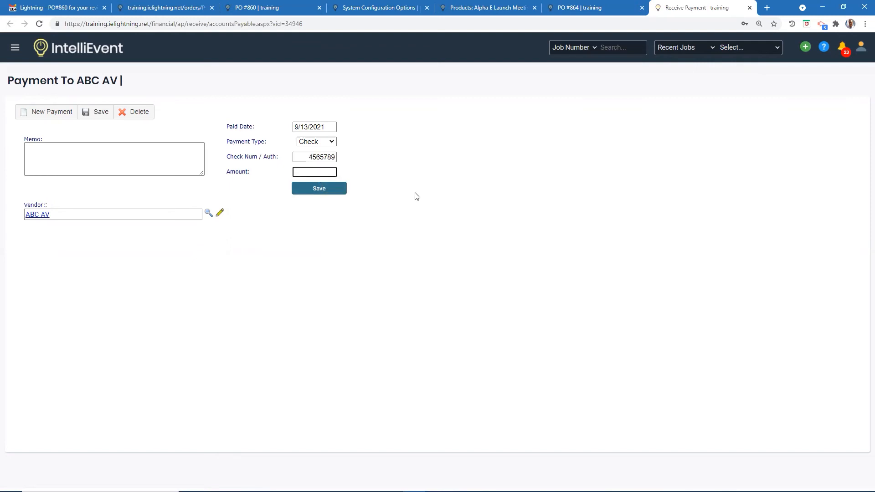
{"action": "type", "text": "600.00"}
{"action": "left_click", "coordinate": [36, 153]}
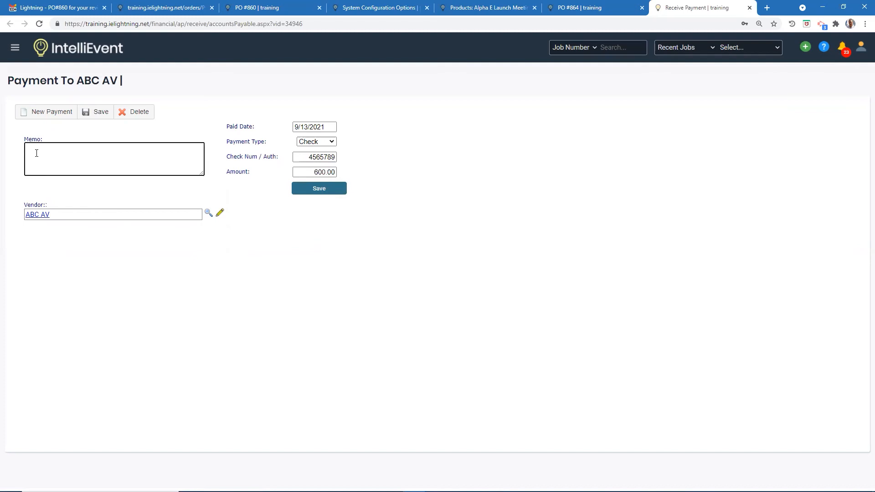
{"action": "type", "text": "par"}
{"action": "left_click", "coordinate": [326, 188]}
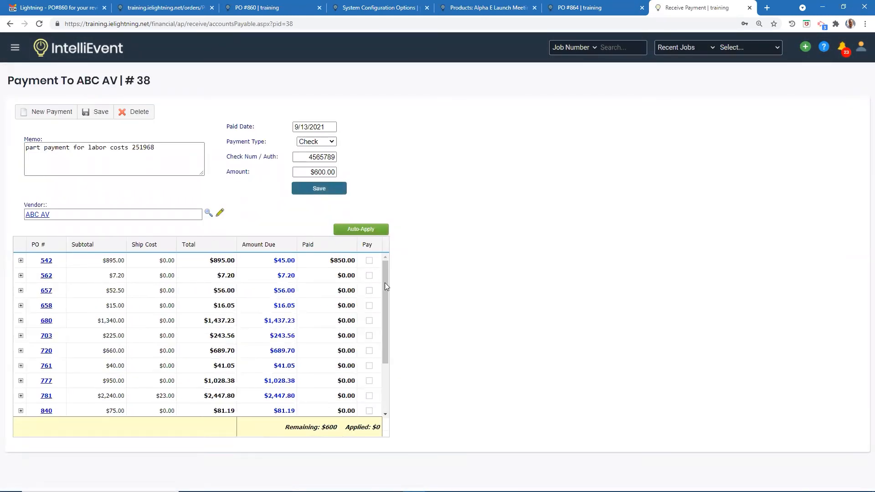
Mark the new ABC AV labor purchase order for payment and auto-apply the payment to it
{"action": "left_click_drag", "start_coordinate": [385, 291], "coordinate": [389, 391]}
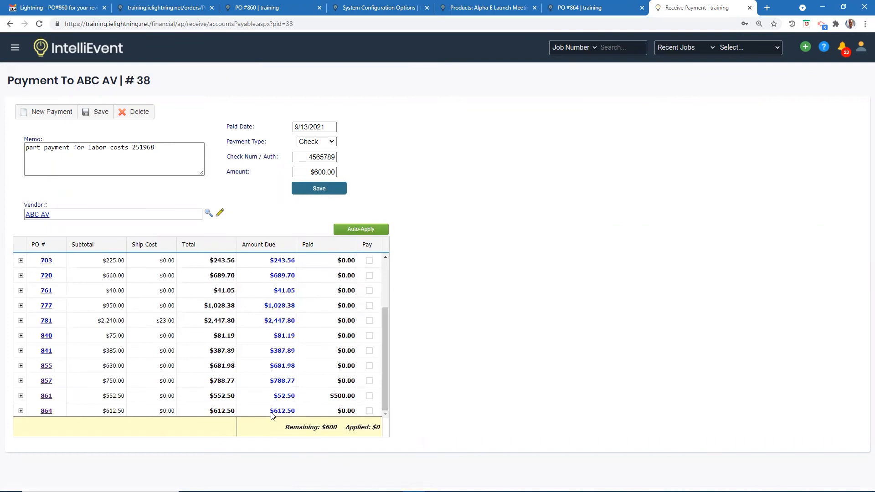
{"action": "left_click", "coordinate": [369, 411]}
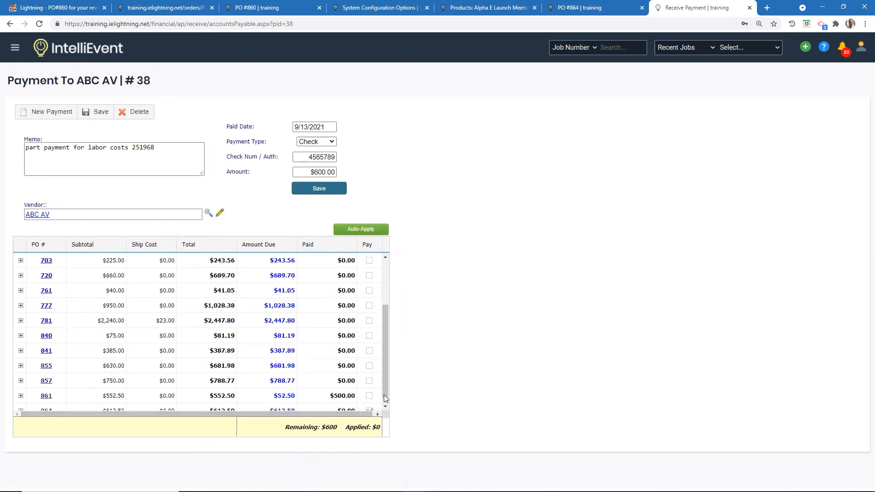
{"action": "scroll", "coordinate": [386, 403], "scroll_direction": "down", "scroll_amount": 1}
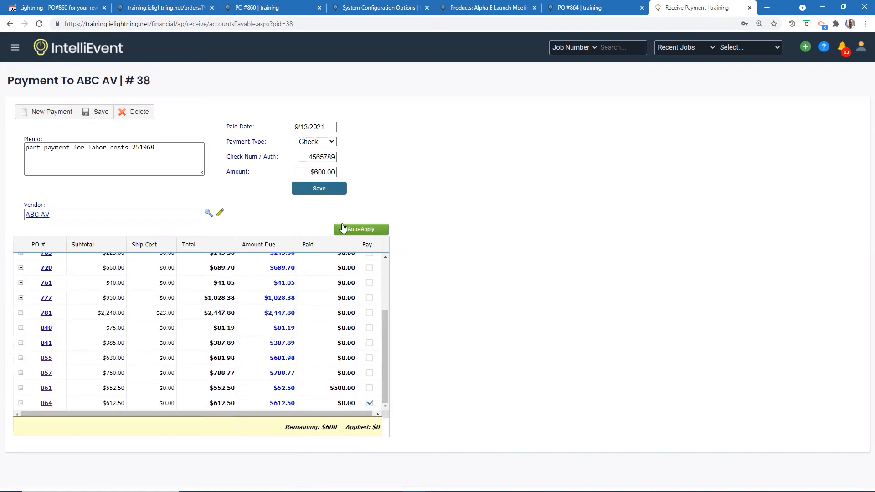
{"action": "left_click", "coordinate": [370, 231]}
{"action": "left_click", "coordinate": [408, 291]}
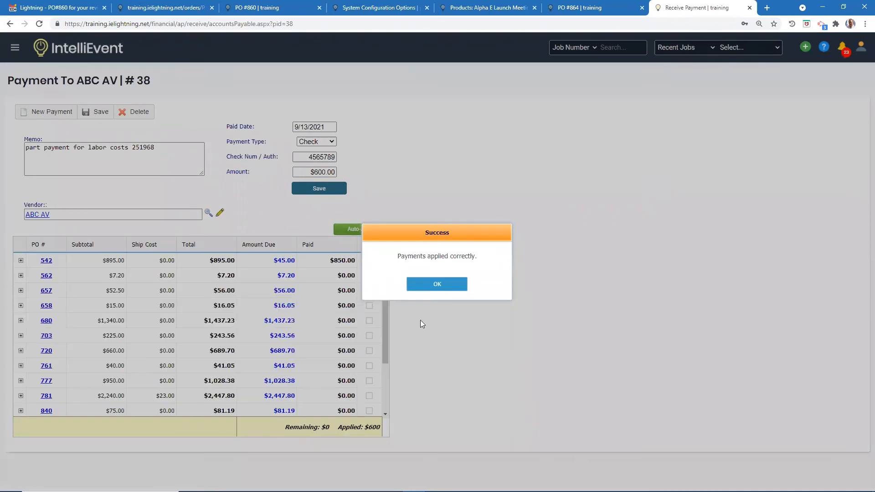
{"action": "left_click", "coordinate": [450, 288]}
Open the paid labor purchase order from the payment's order list and review its payment lines and totals
{"action": "left_click_drag", "start_coordinate": [386, 344], "coordinate": [390, 414]}
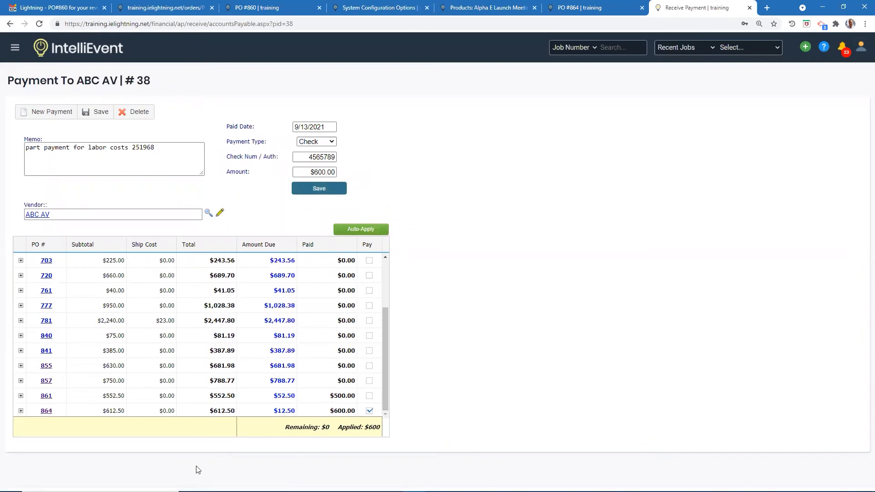
{"action": "left_click", "coordinate": [46, 411]}
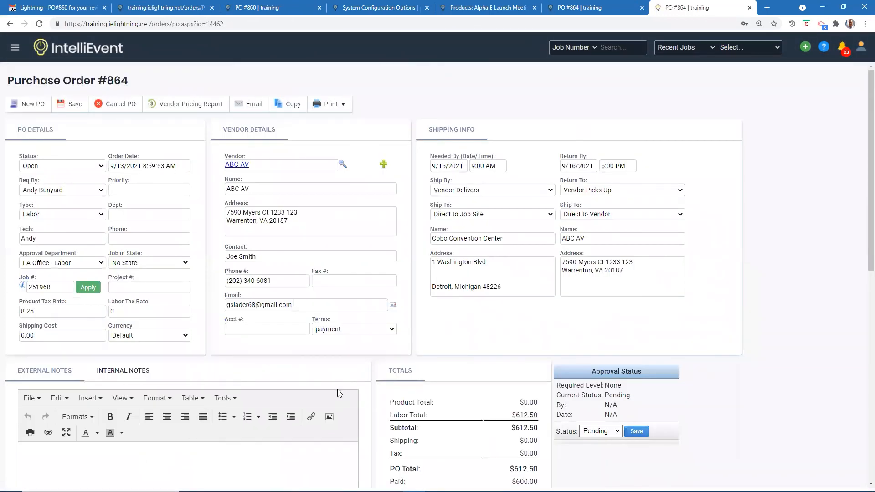
{"action": "scroll", "coordinate": [337, 393], "scroll_direction": "down", "scroll_amount": 8}
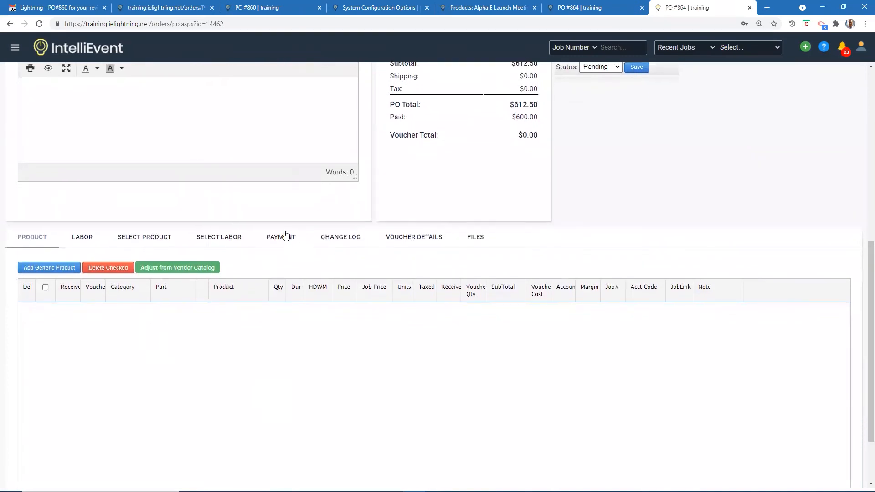
{"action": "left_click", "coordinate": [283, 237]}
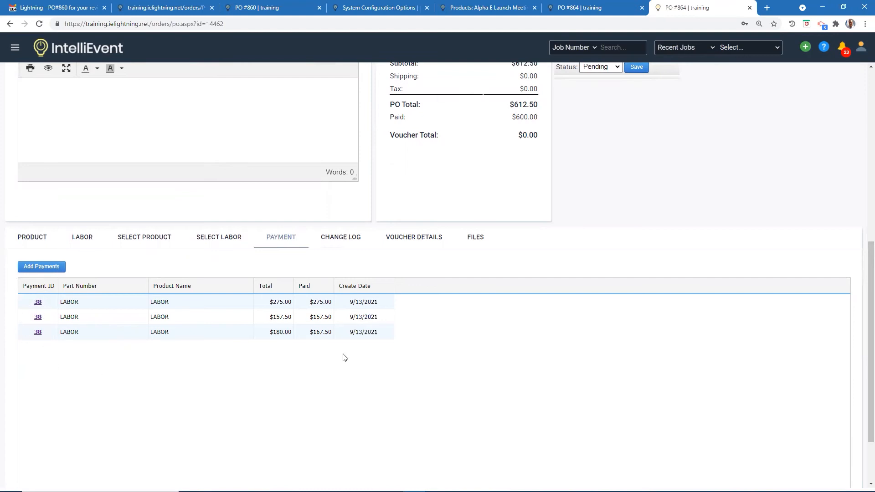
{"action": "scroll", "coordinate": [495, 243], "scroll_direction": "up", "scroll_amount": 3}
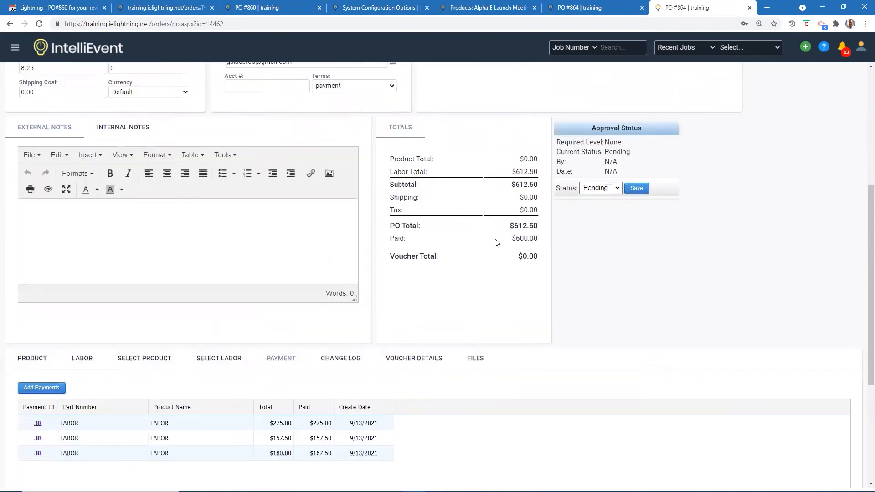
{"action": "scroll", "coordinate": [496, 243], "scroll_direction": "up", "scroll_amount": 6}
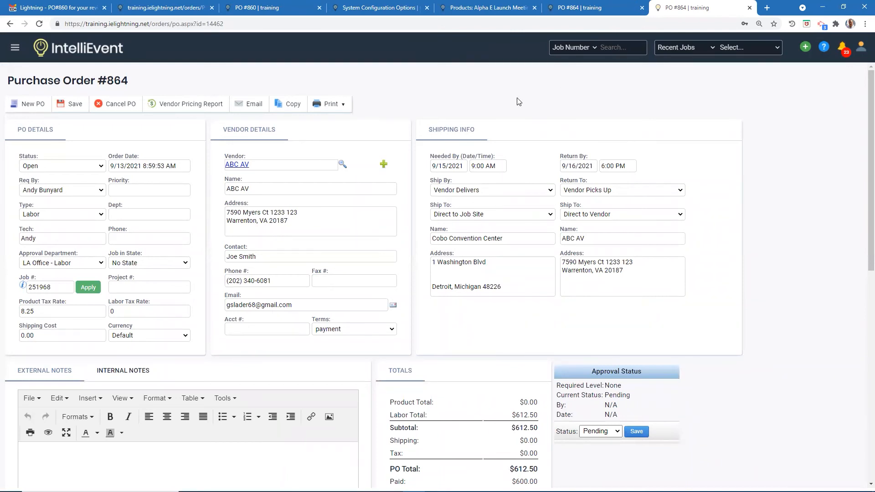
Return to the labor order's payment page and open the recent Vendor A1 purchase order for the SM57-LC microphones
{"action": "left_click", "coordinate": [586, 12]}
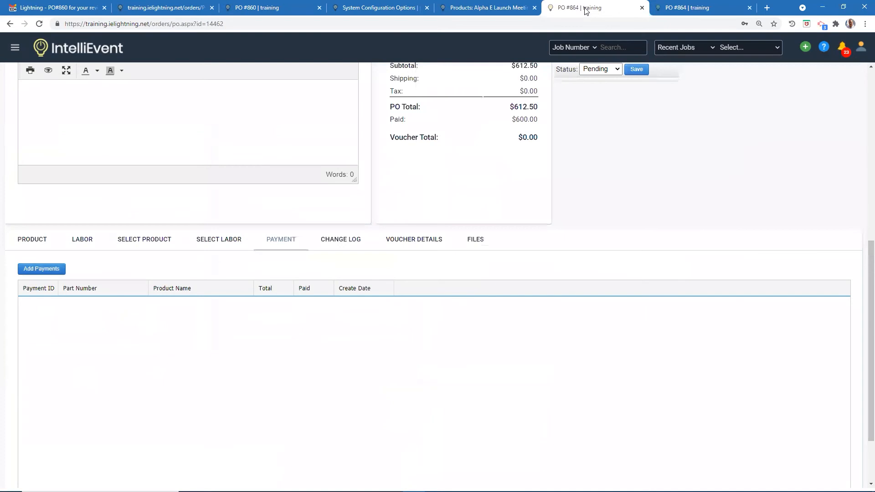
{"action": "scroll", "coordinate": [509, 168], "scroll_direction": "up", "scroll_amount": 8}
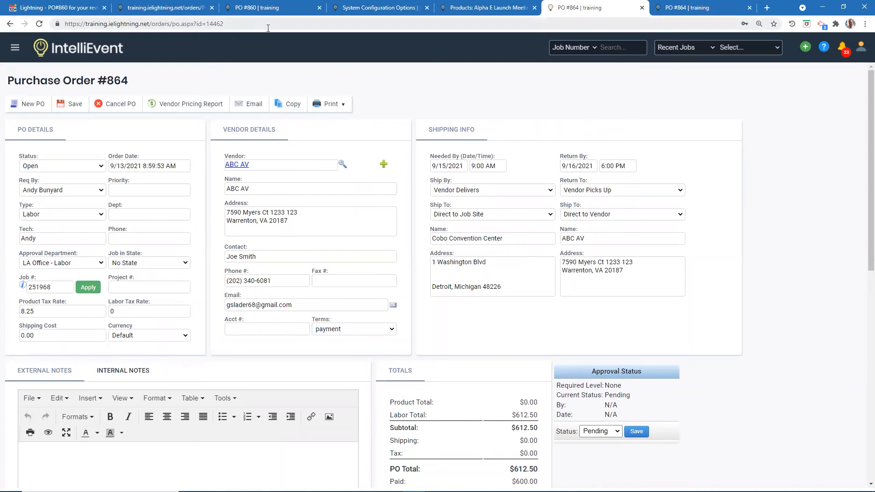
{"action": "left_click", "coordinate": [713, 45]}
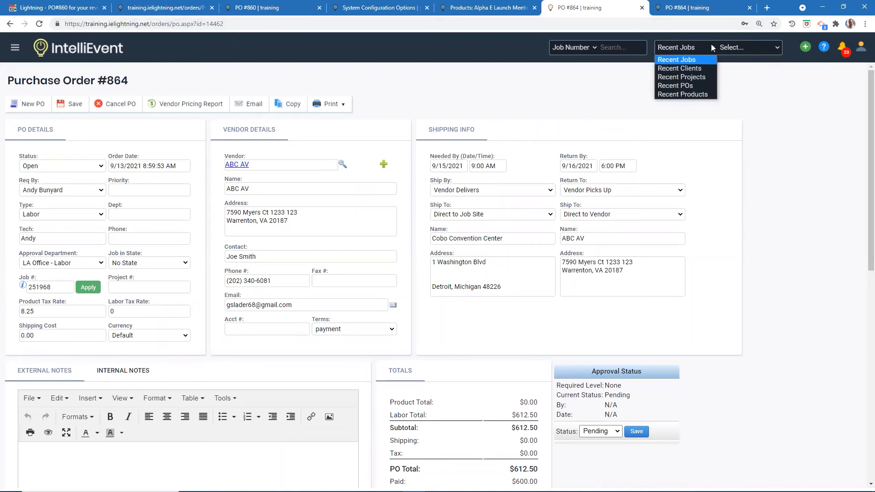
{"action": "left_click", "coordinate": [683, 85]}
{"action": "left_click", "coordinate": [776, 41]}
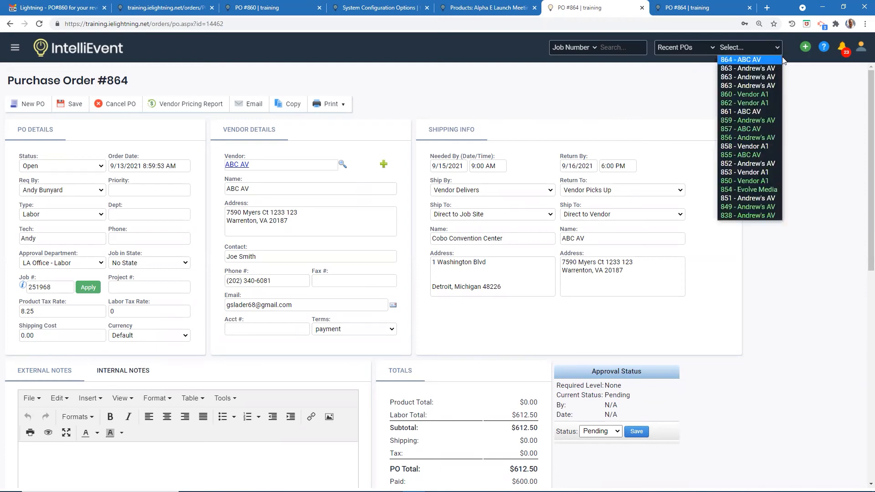
{"action": "left_click", "coordinate": [745, 103]}
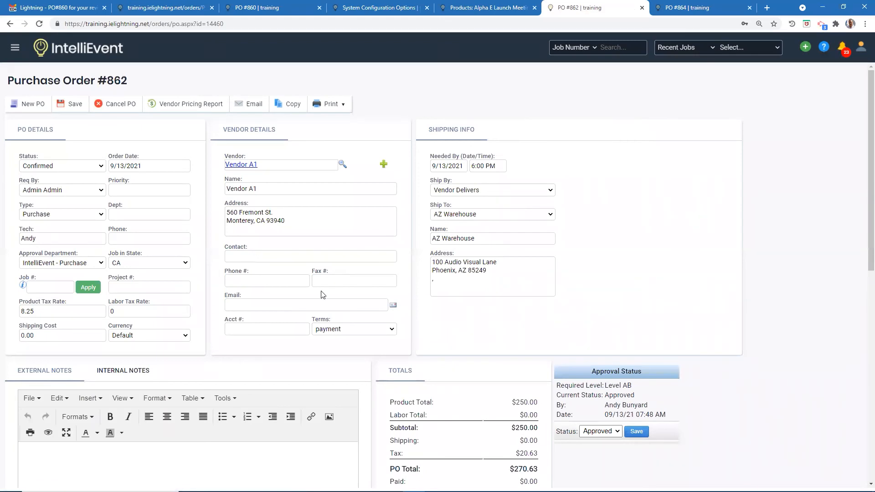
Start receiving the SM57-LC microphones and generate their bar codes with prefix SM57, sequence start 4000 and postfix LC
{"action": "scroll", "coordinate": [224, 400], "scroll_direction": "down", "scroll_amount": 3}
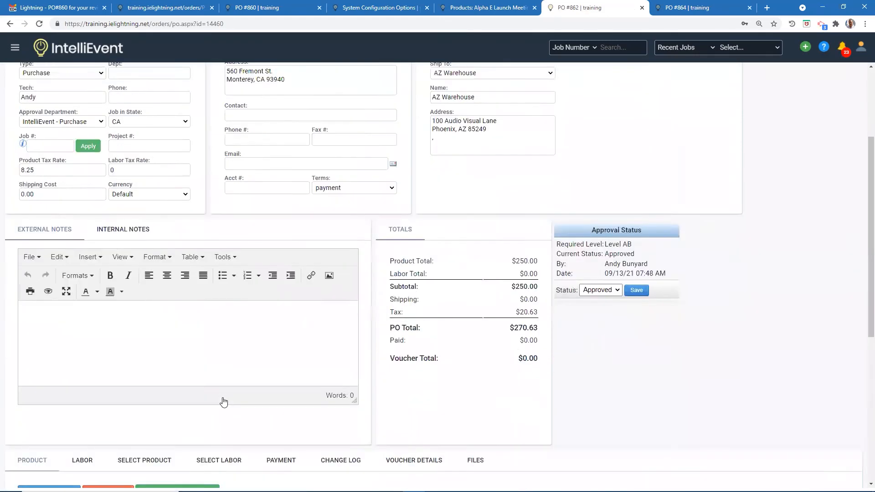
{"action": "scroll", "coordinate": [223, 401], "scroll_direction": "down", "scroll_amount": 7}
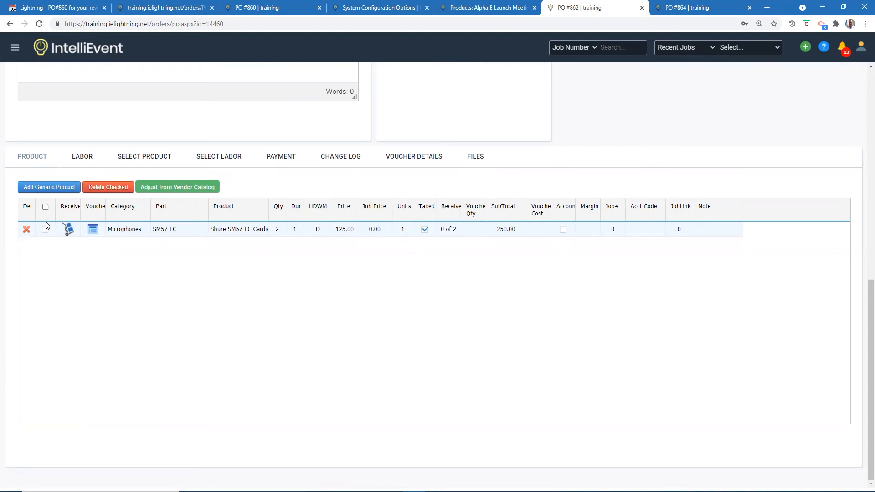
{"action": "left_click", "coordinate": [68, 230]}
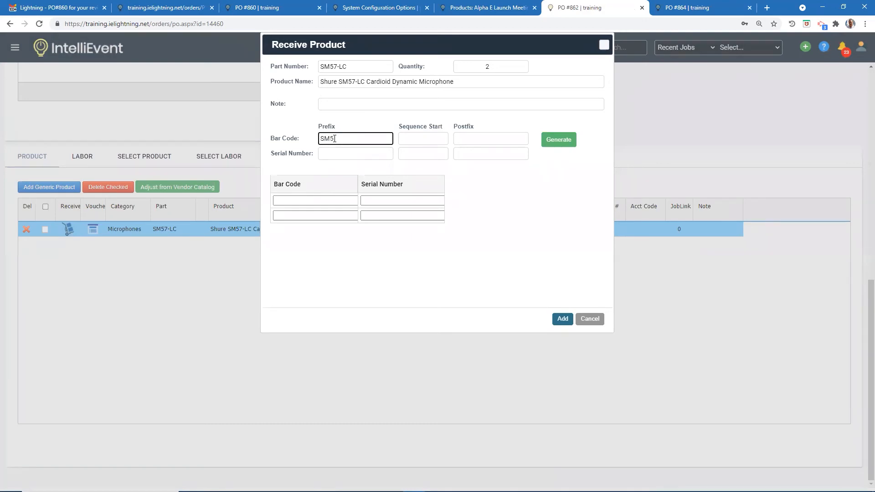
{"action": "left_click", "coordinate": [408, 138]}
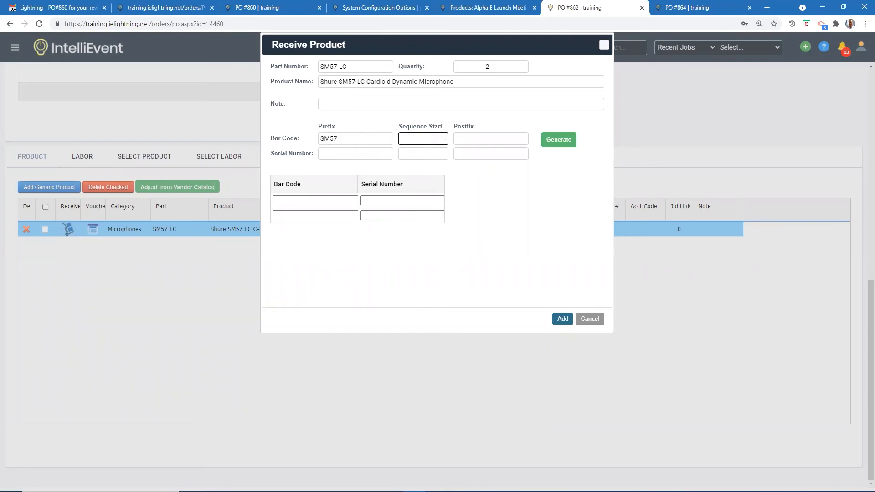
{"action": "type", "text": "4000"}
{"action": "left_click", "coordinate": [464, 136]}
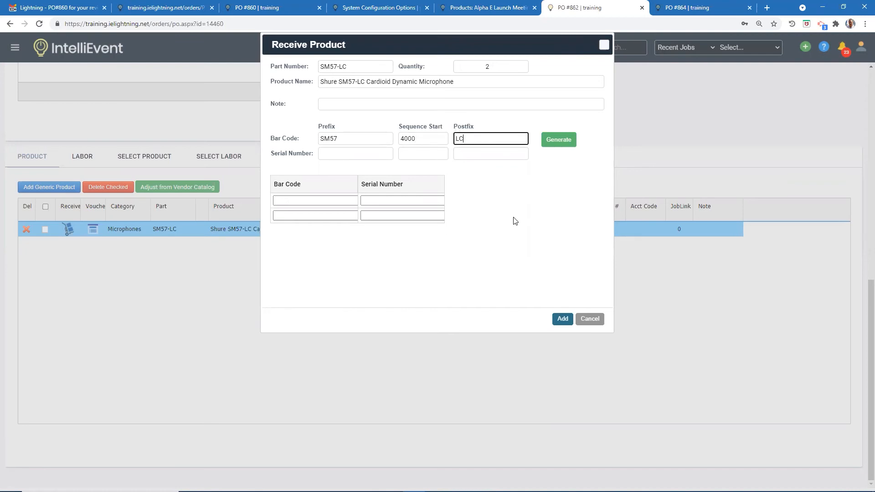
{"action": "left_click", "coordinate": [559, 142]}
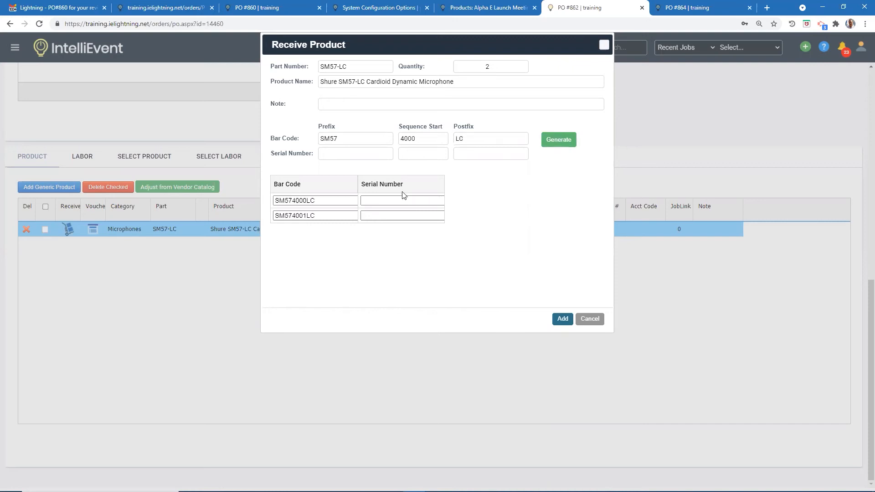
Enter serial numbers 45612 and 45613 for the two microphones and add them as received
{"action": "left_click", "coordinate": [417, 201]}
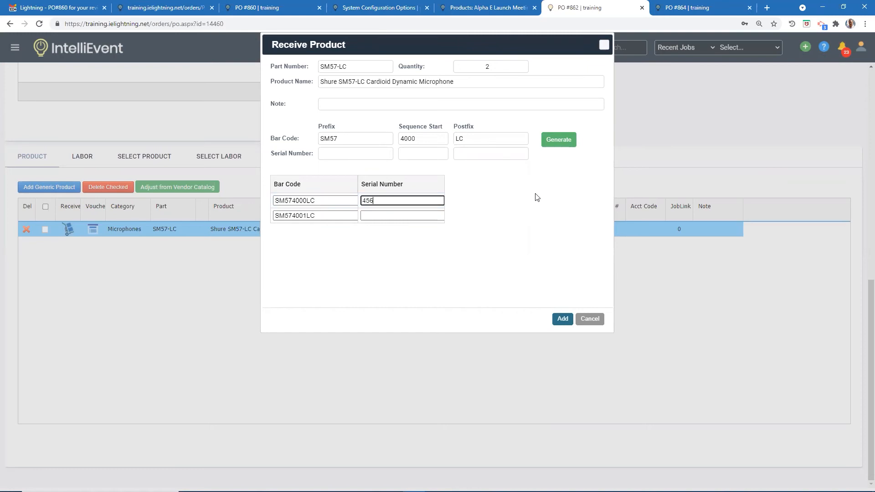
{"action": "left_click", "coordinate": [386, 218]}
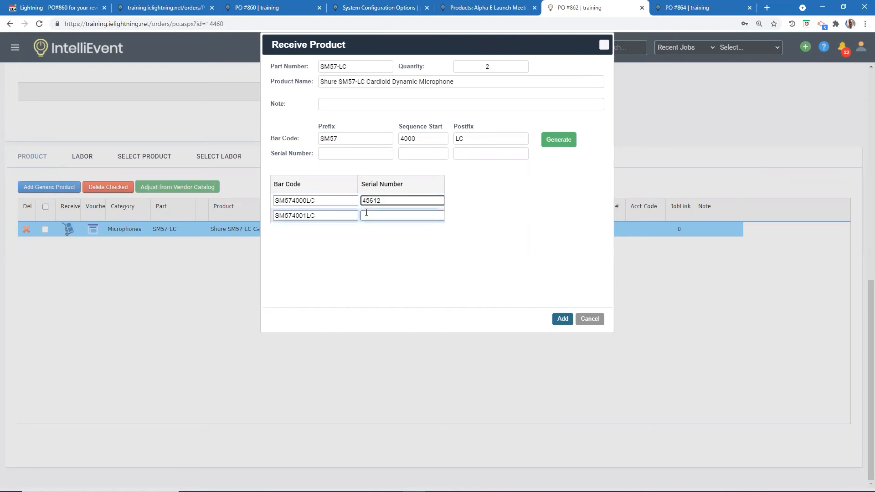
{"action": "type", "text": "45613"}
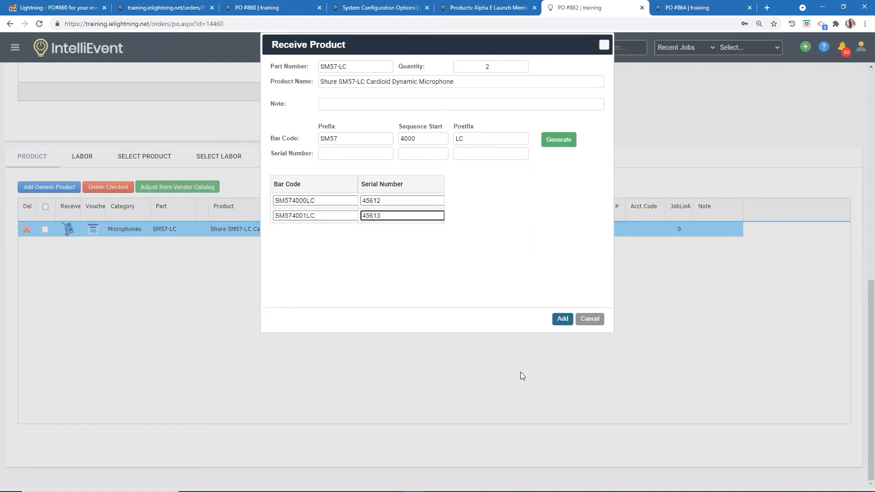
{"action": "left_click", "coordinate": [561, 320]}
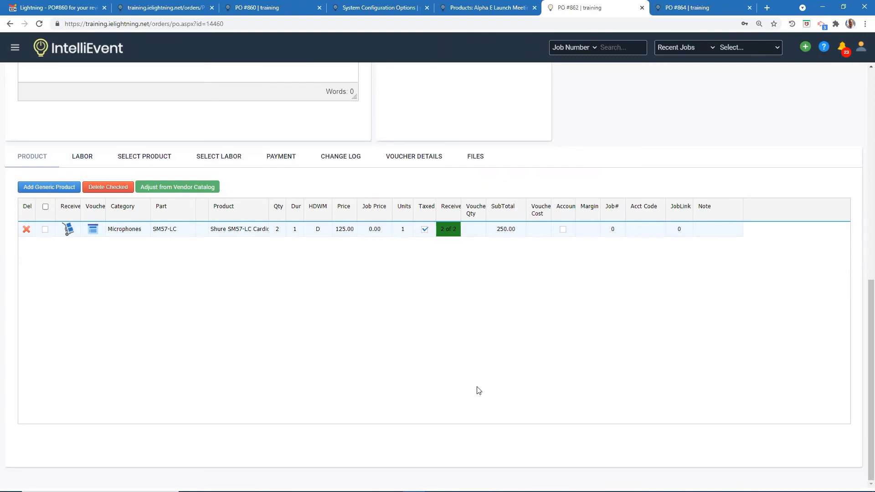
Open the Inventory Manager and search the inventory for SM57
{"action": "scroll", "coordinate": [420, 360], "scroll_direction": "up", "scroll_amount": 6}
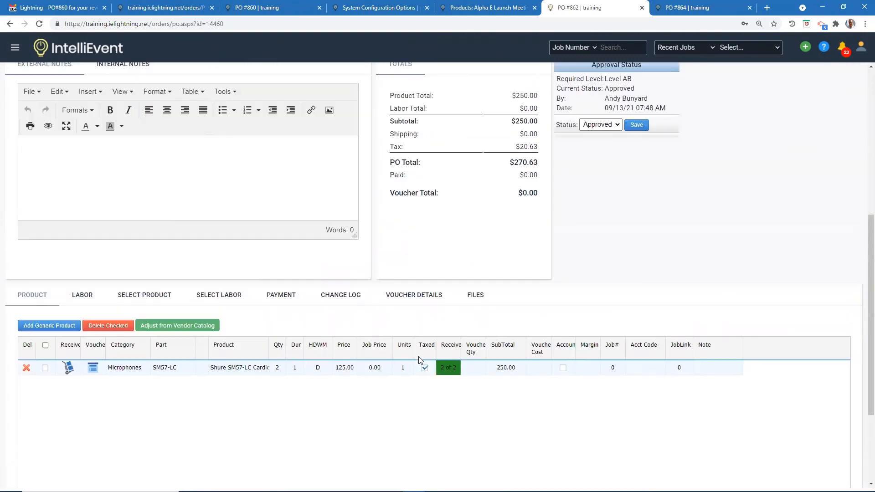
{"action": "scroll", "coordinate": [418, 361], "scroll_direction": "up", "scroll_amount": 3}
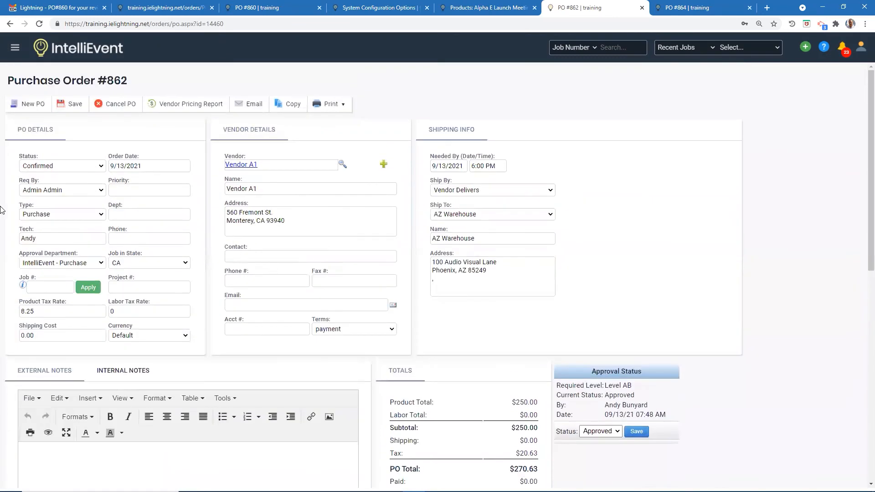
{"action": "left_click", "coordinate": [15, 48]}
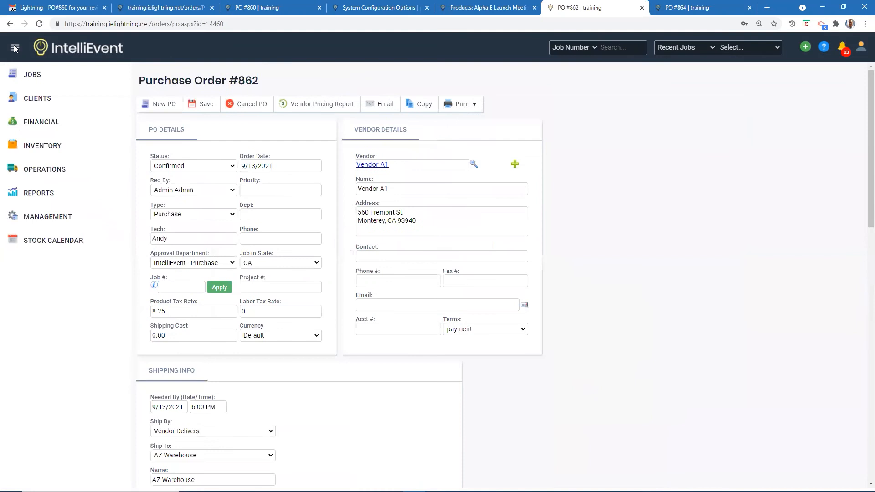
{"action": "left_click", "coordinate": [42, 146]}
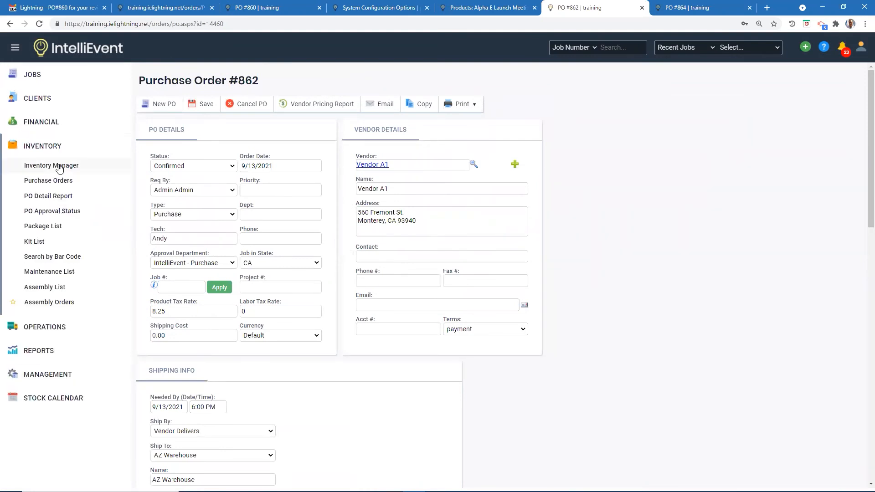
{"action": "left_click", "coordinate": [53, 165]}
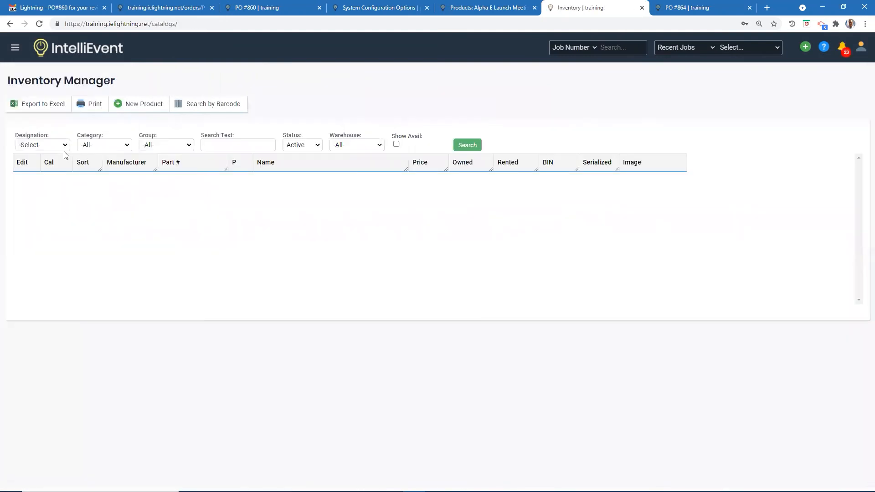
{"action": "left_click", "coordinate": [209, 145]}
{"action": "left_click", "coordinate": [463, 146]}
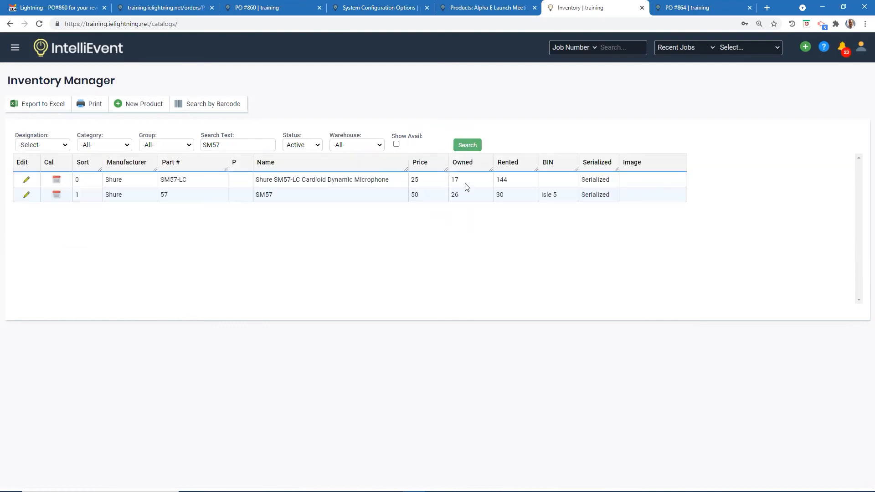
Open the Shure SM57-LC product, review its stock list and the details of unit SM574000LC, and return to the product
{"action": "left_click", "coordinate": [27, 180]}
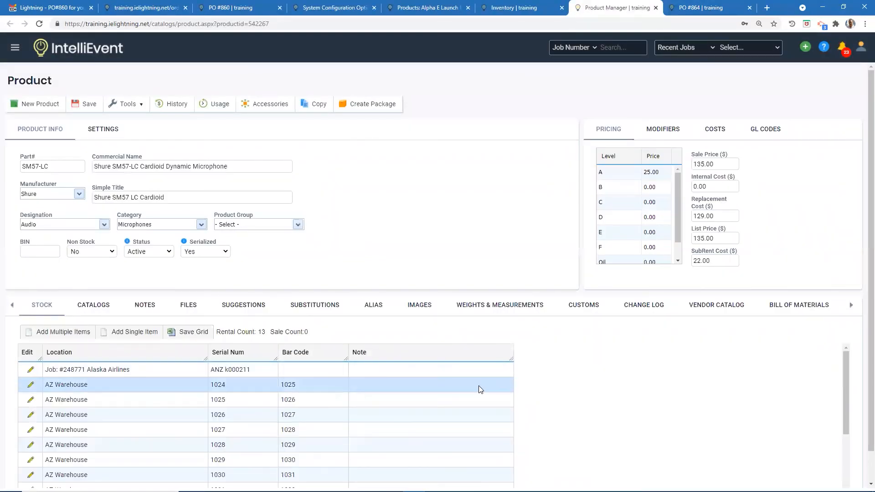
{"action": "scroll", "coordinate": [475, 386], "scroll_direction": "down", "scroll_amount": 2}
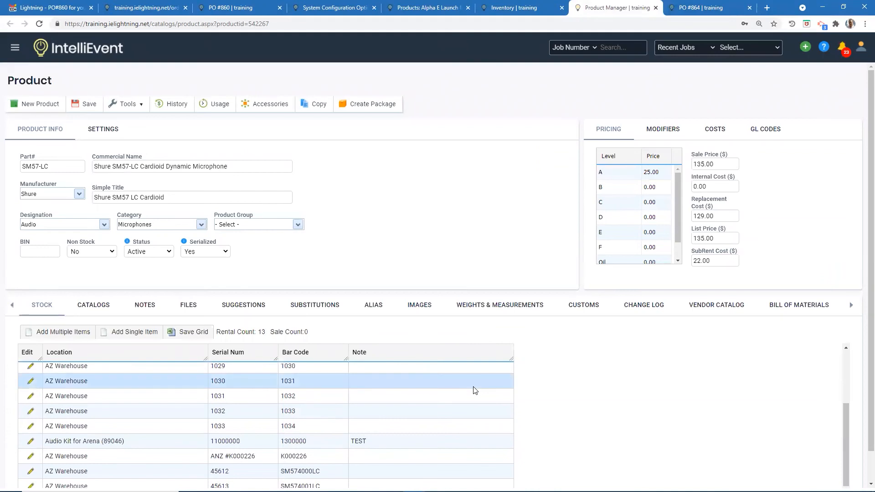
{"action": "scroll", "coordinate": [508, 451], "scroll_direction": "down", "scroll_amount": 1}
{"action": "left_click", "coordinate": [254, 464]}
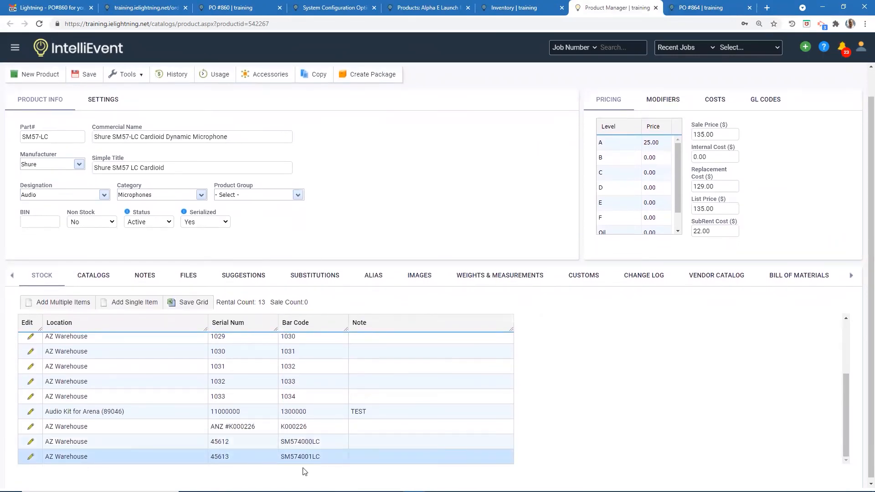
{"action": "left_click", "coordinate": [31, 443]}
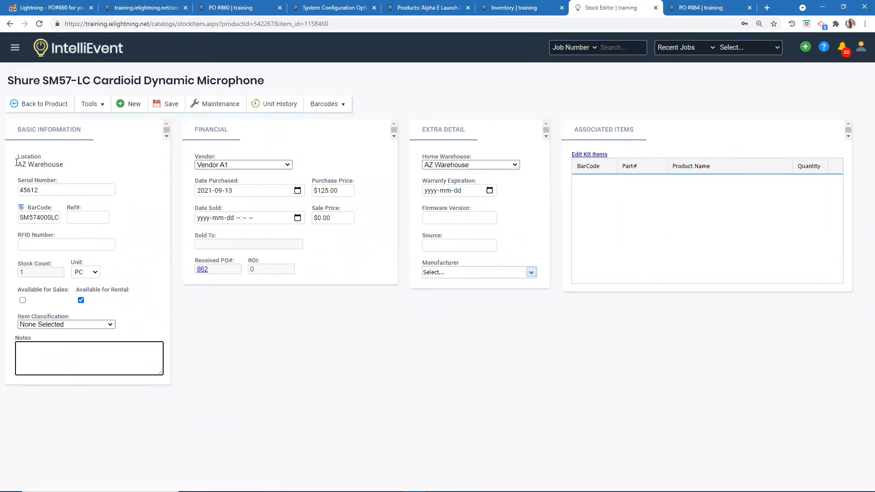
{"action": "left_click", "coordinate": [38, 105]}
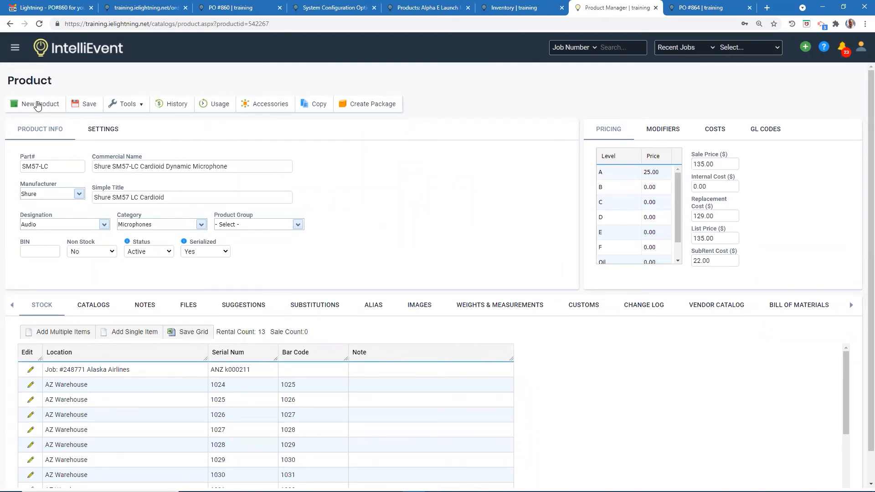
Open the purchase orders list and filter it to orders with the status Received
{"action": "left_click", "coordinate": [15, 50]}
{"action": "left_click", "coordinate": [46, 146]}
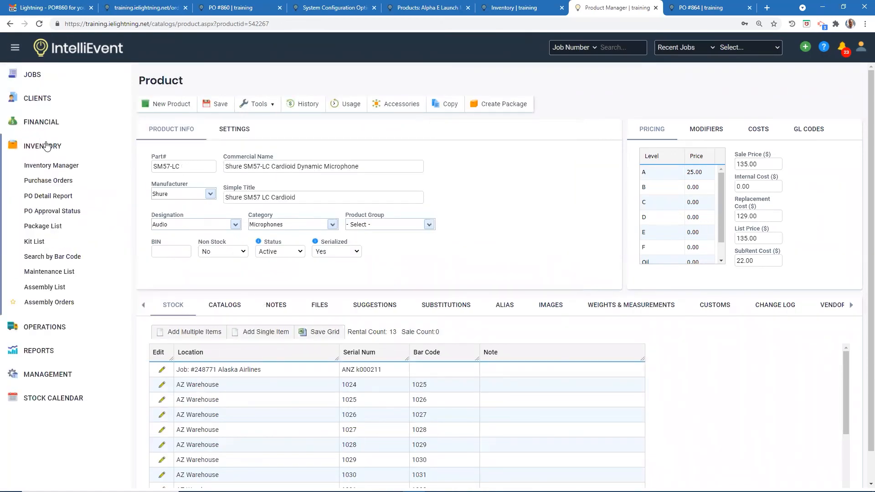
{"action": "left_click", "coordinate": [54, 182]}
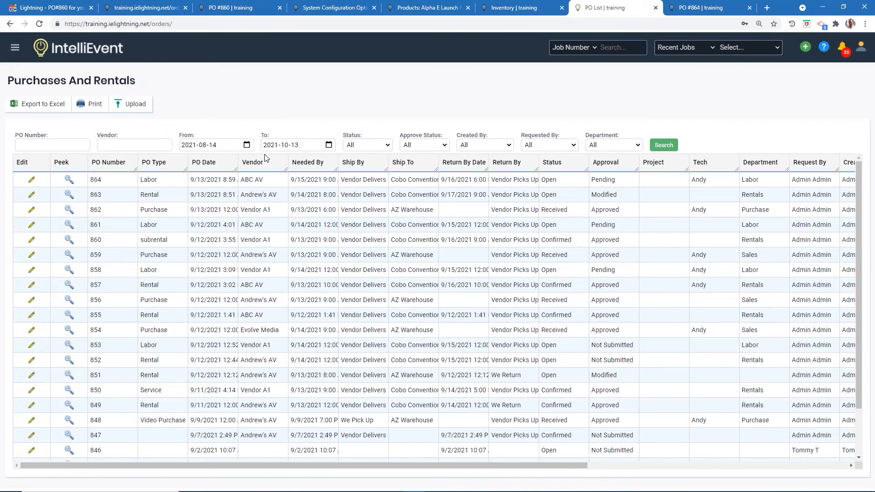
{"action": "left_click", "coordinate": [387, 146]}
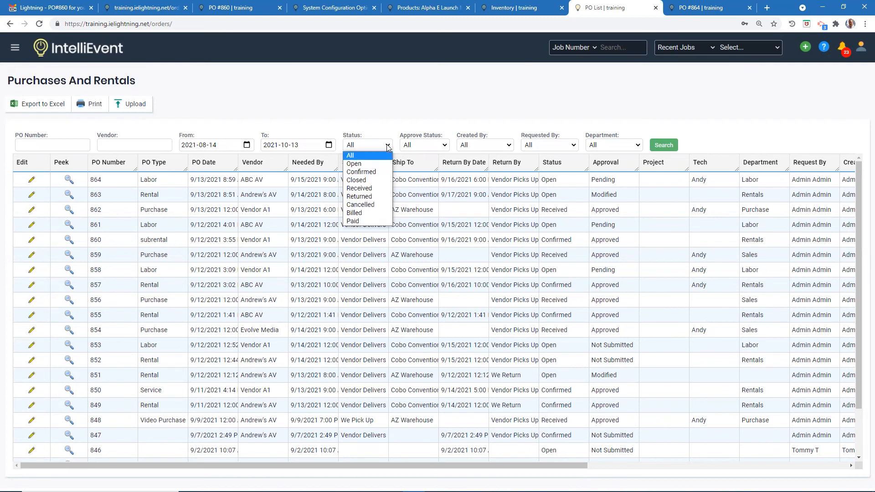
{"action": "left_click", "coordinate": [372, 188]}
{"action": "left_click", "coordinate": [659, 147]}
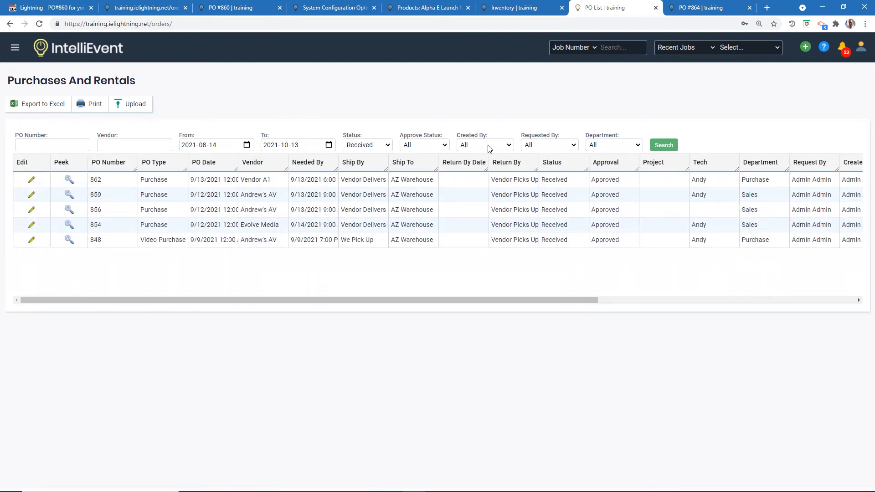
Examine the creator filter options and preview the details of the received Vendor A1 purchase order
{"action": "left_click", "coordinate": [509, 145]}
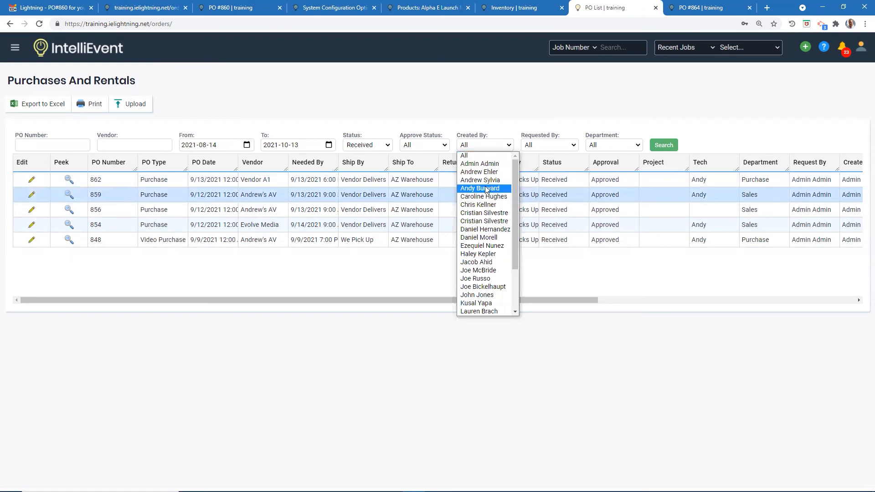
{"action": "left_click", "coordinate": [665, 106]}
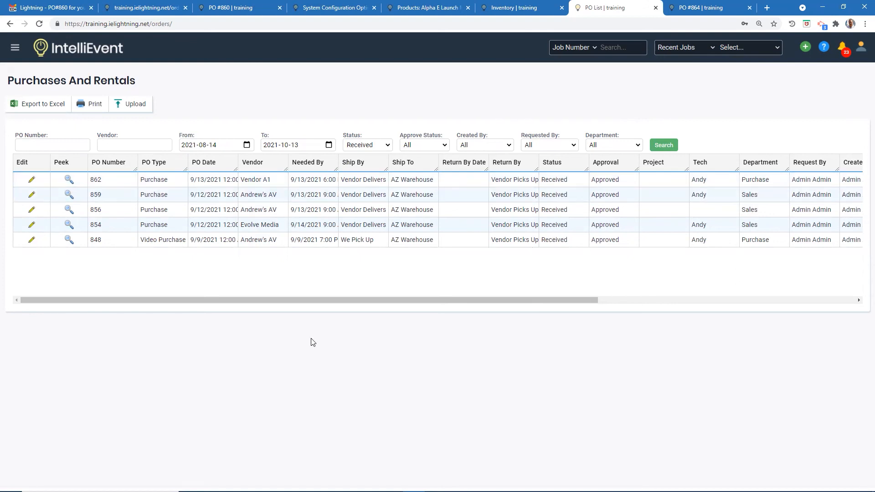
{"action": "left_click", "coordinate": [69, 180]}
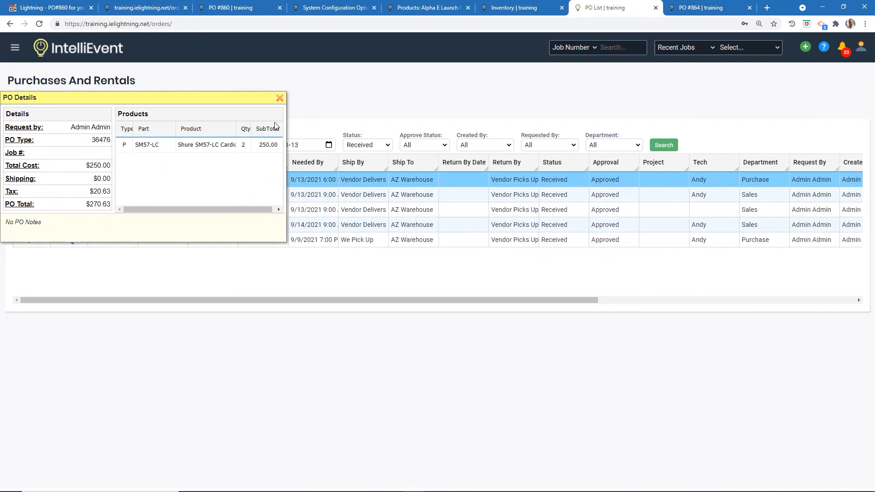
{"action": "left_click", "coordinate": [279, 98]}
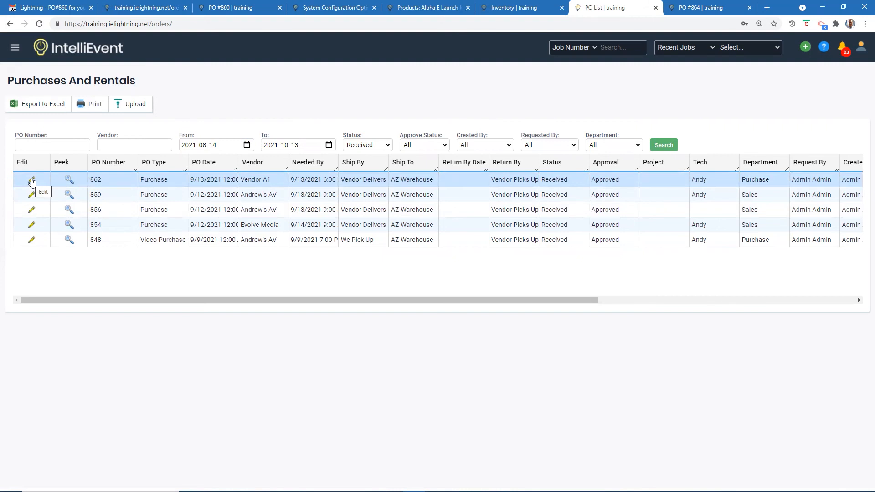
Open the purchase order detail report and run it with the default filters
{"action": "left_click", "coordinate": [15, 49]}
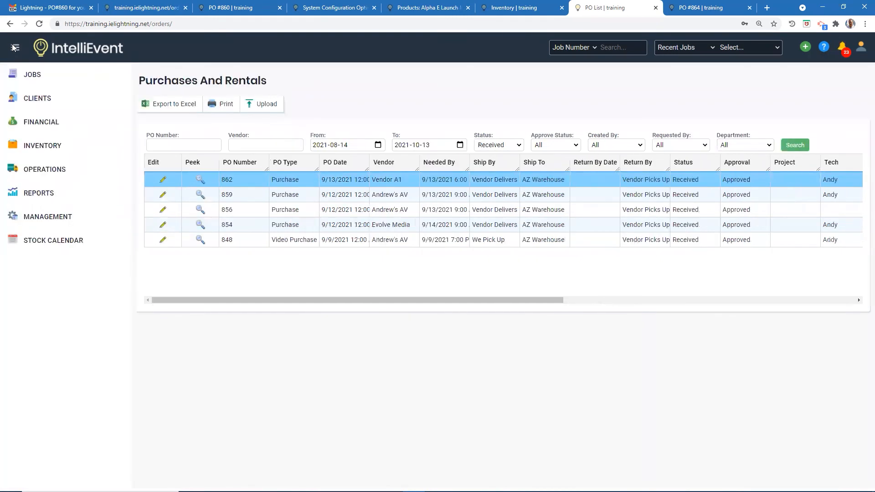
{"action": "left_click", "coordinate": [48, 146]}
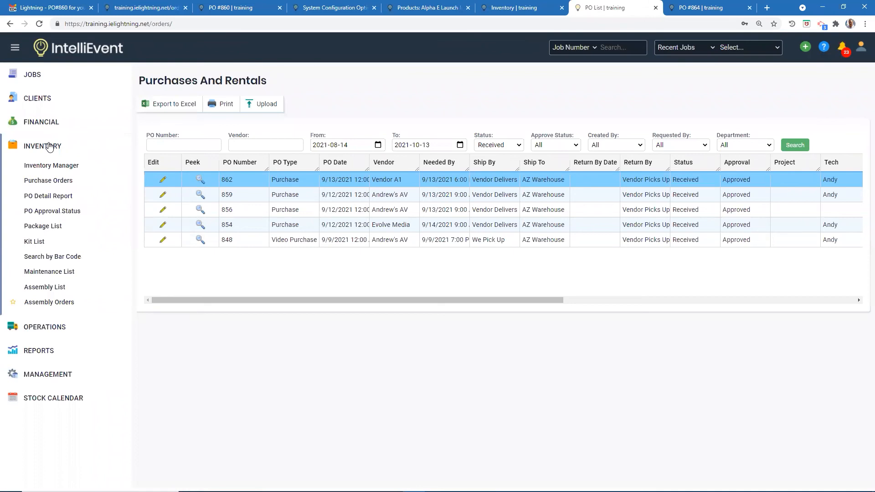
{"action": "left_click", "coordinate": [49, 197]}
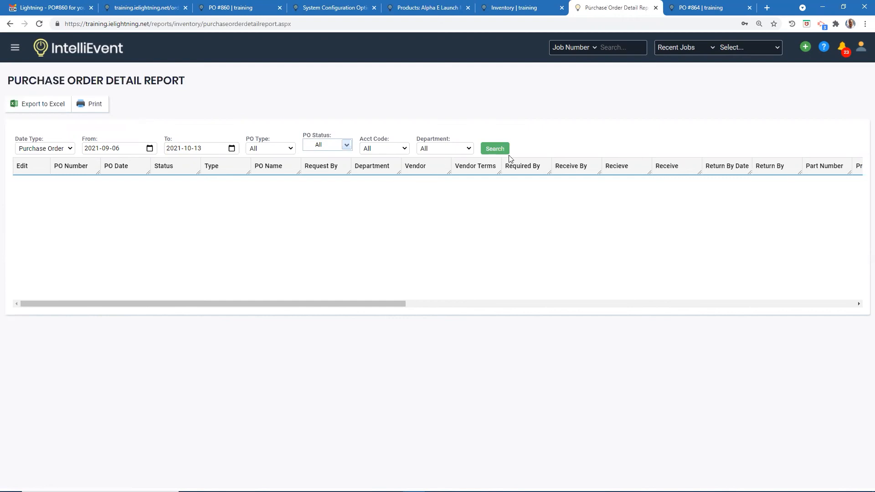
{"action": "left_click", "coordinate": [495, 147]}
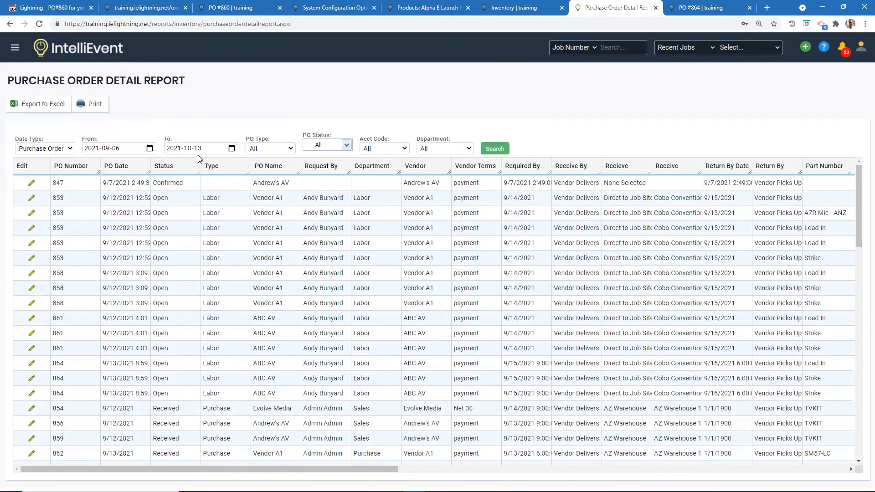
Filter the purchase order detail report to the PO type Labor
{"action": "left_click", "coordinate": [291, 150]}
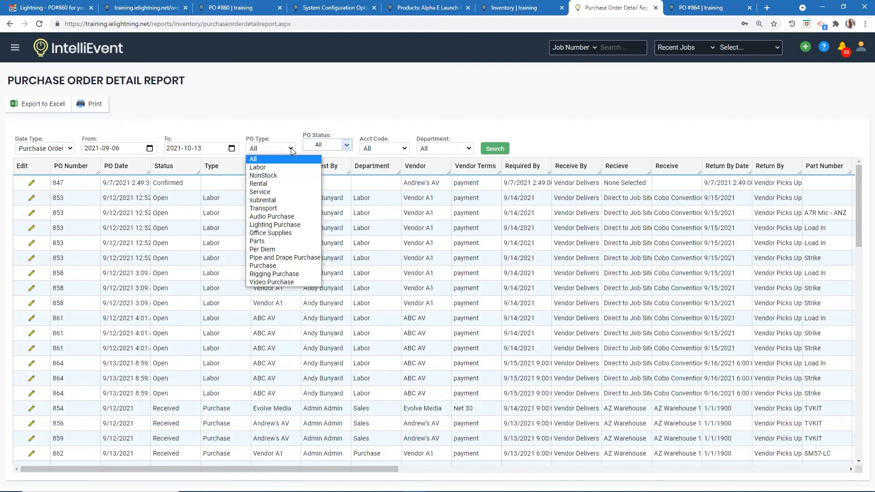
{"action": "left_click", "coordinate": [267, 167]}
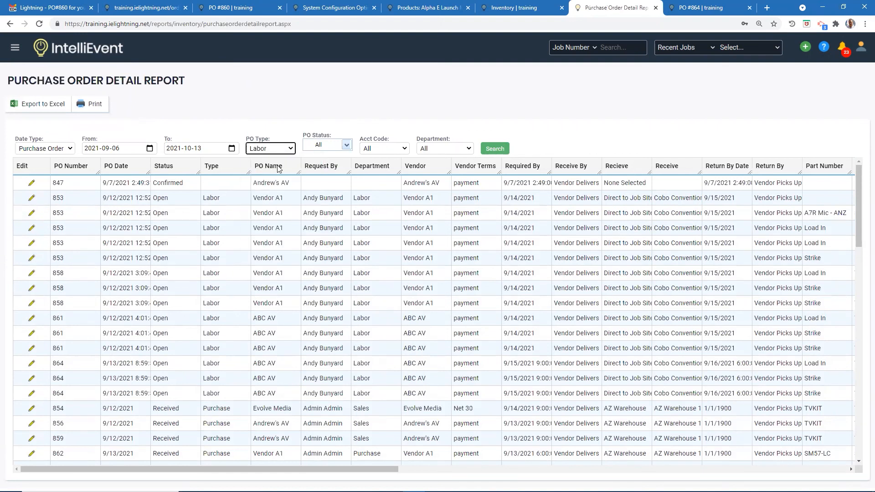
{"action": "left_click", "coordinate": [494, 149]}
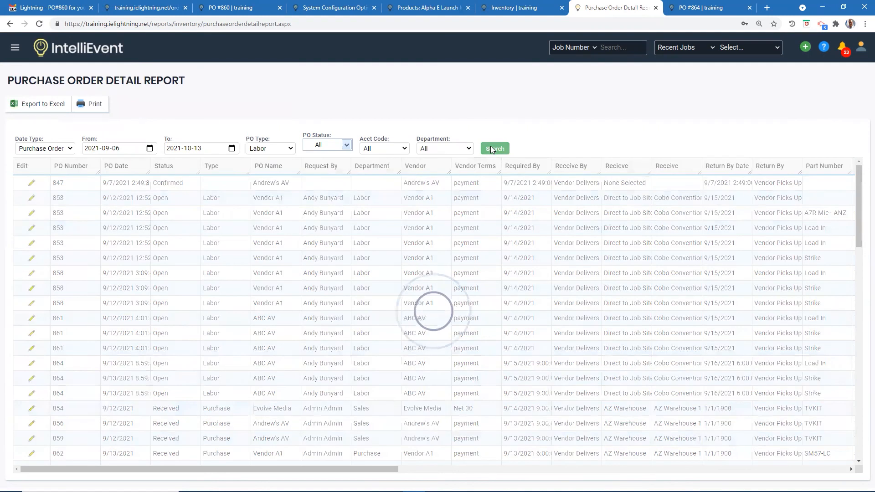
Review the PO status filter options and narrow the detail report to the LA Office - Labor department
{"action": "left_click", "coordinate": [347, 146]}
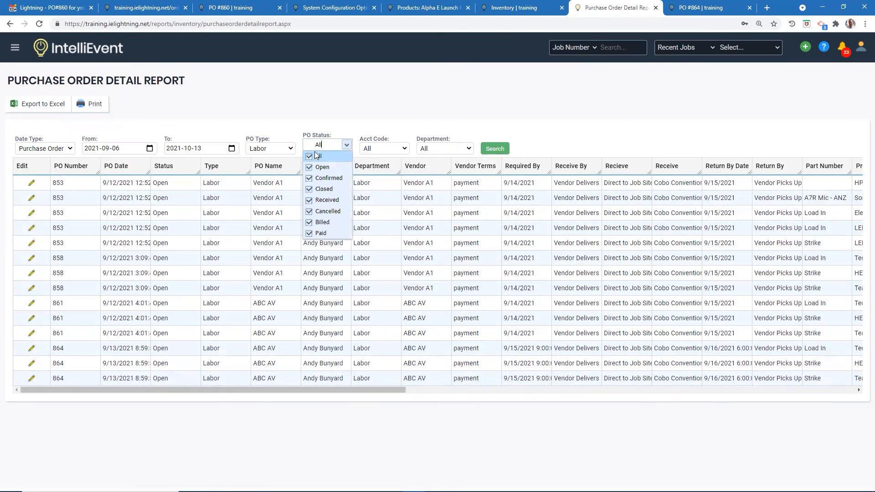
{"action": "left_click", "coordinate": [422, 115]}
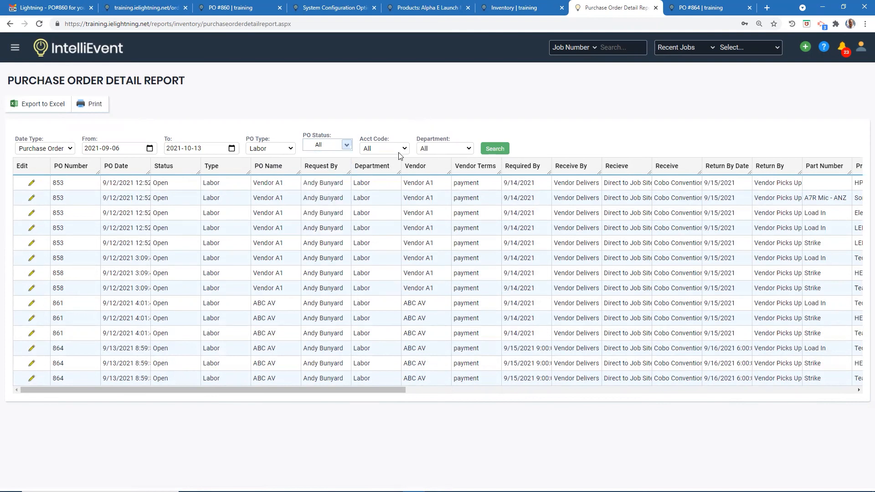
{"action": "left_click", "coordinate": [470, 149]}
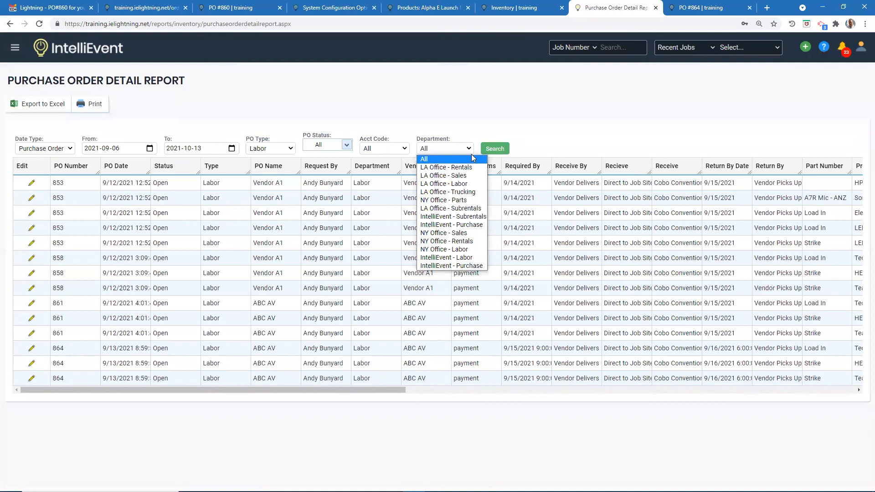
{"action": "left_click", "coordinate": [459, 184]}
{"action": "left_click", "coordinate": [500, 151]}
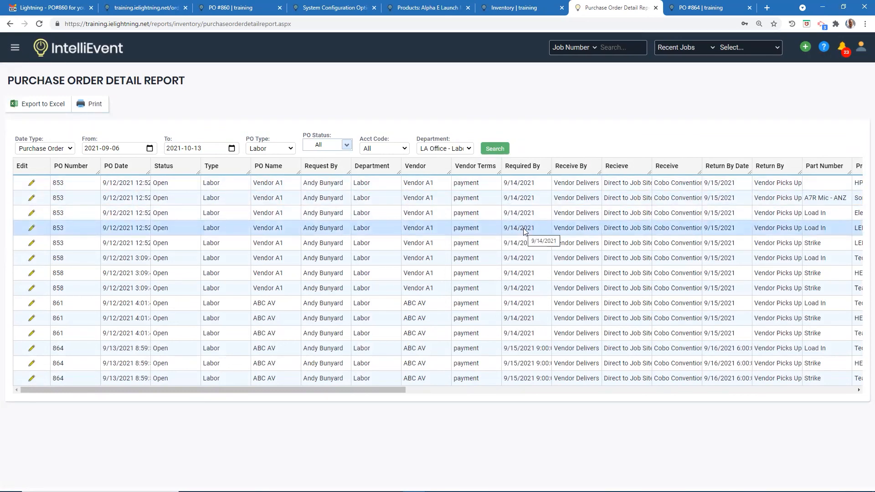
Examine the product, price, job, tax and payment columns across the full width of the labor purchase order report
{"action": "left_click_drag", "start_coordinate": [384, 388], "coordinate": [604, 406]}
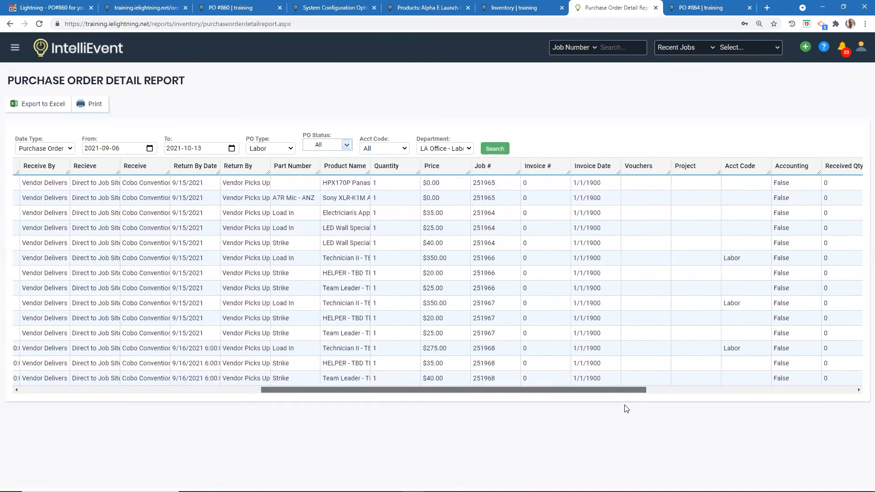
{"action": "left_click_drag", "start_coordinate": [642, 407], "coordinate": [810, 420]}
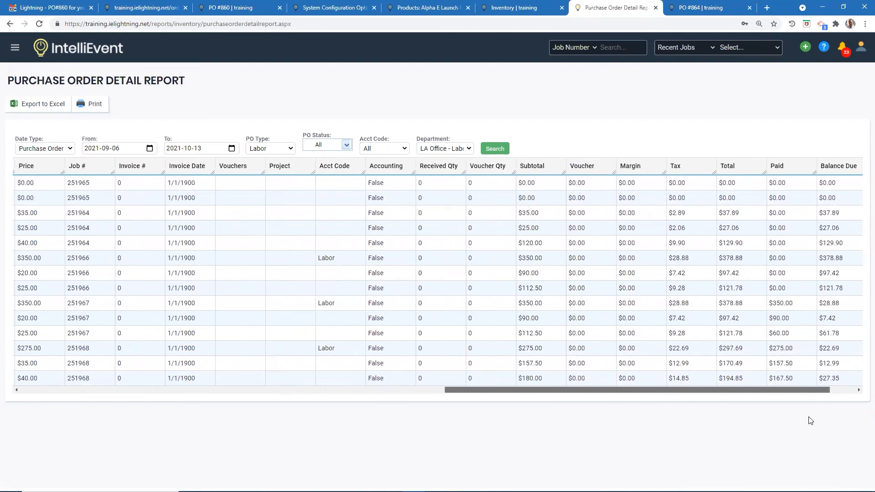
{"action": "left_click_drag", "start_coordinate": [810, 420], "coordinate": [847, 423]}
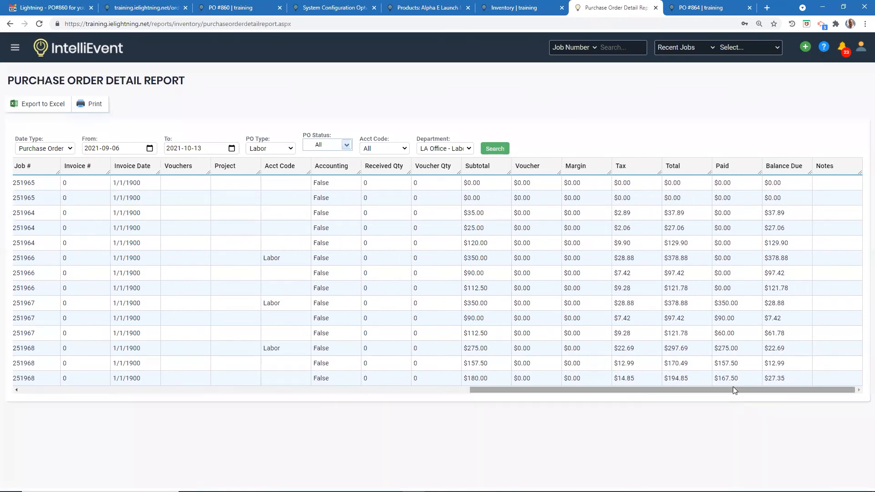
{"action": "left_click_drag", "start_coordinate": [737, 389], "coordinate": [212, 465]}
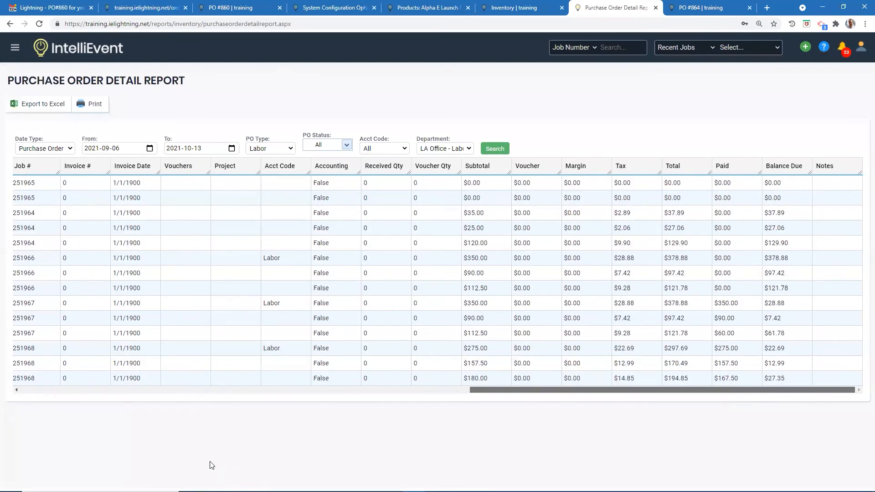
{"action": "left_click_drag", "start_coordinate": [153, 428], "coordinate": [143, 416]}
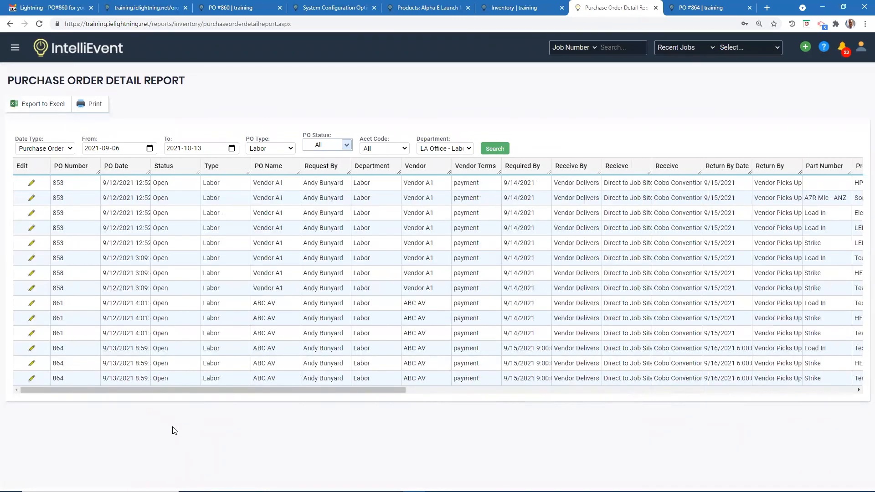
Open the purchase order approval status list and filter it to orders with the approval status Approved
{"action": "left_click", "coordinate": [15, 48]}
{"action": "left_click", "coordinate": [42, 147]}
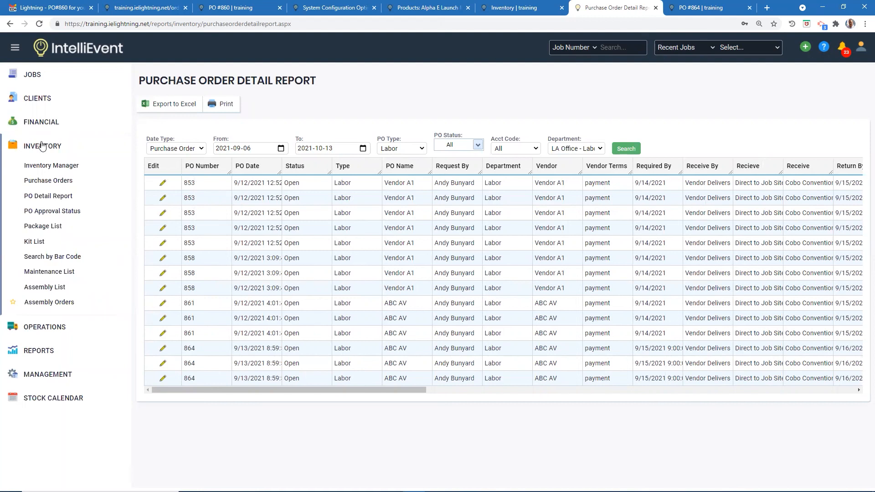
{"action": "left_click", "coordinate": [53, 215]}
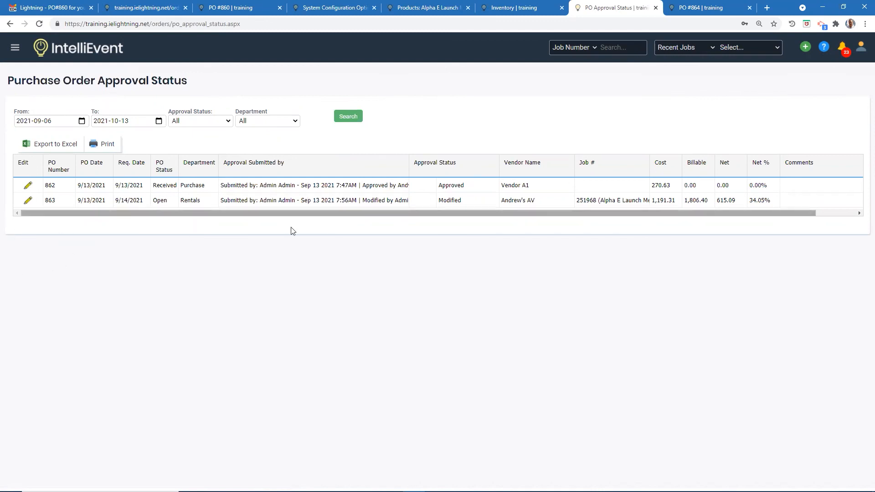
{"action": "left_click", "coordinate": [229, 125]}
{"action": "left_click", "coordinate": [192, 144]}
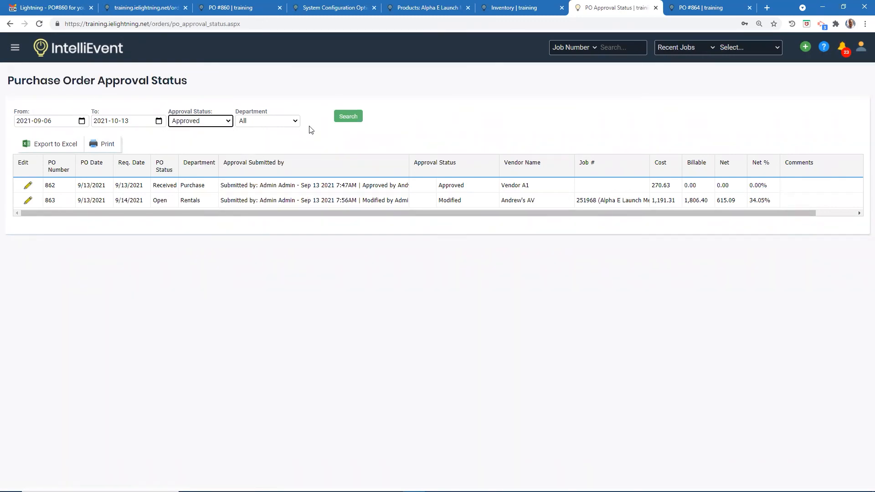
{"action": "left_click", "coordinate": [357, 116]}
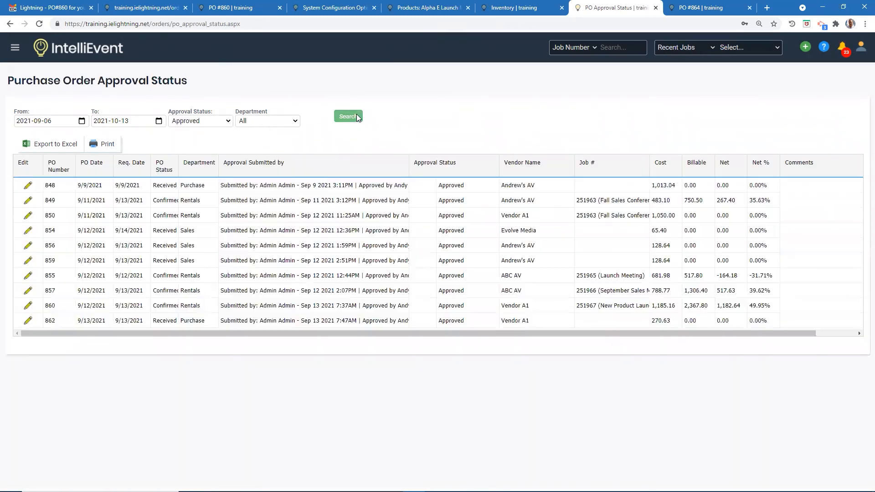
List the purchase orders with Pending approval, and list all approval statuses again
{"action": "left_click", "coordinate": [228, 124]}
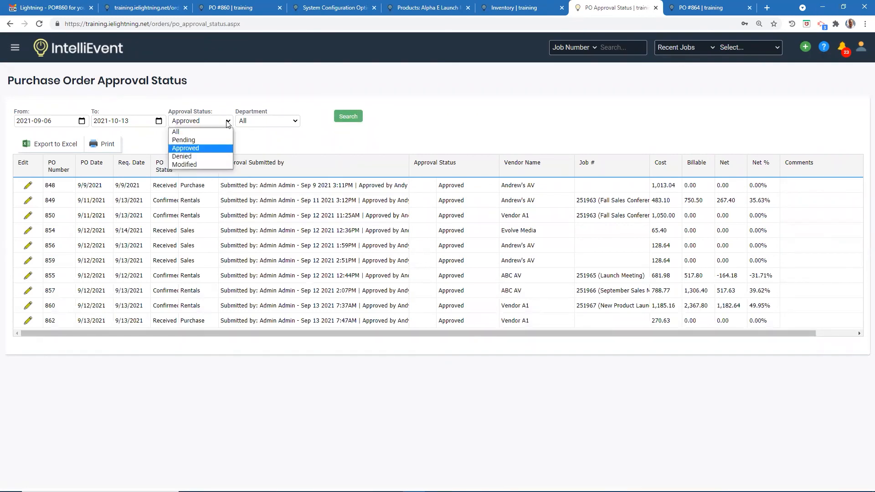
{"action": "left_click", "coordinate": [190, 139]}
{"action": "left_click", "coordinate": [343, 116]}
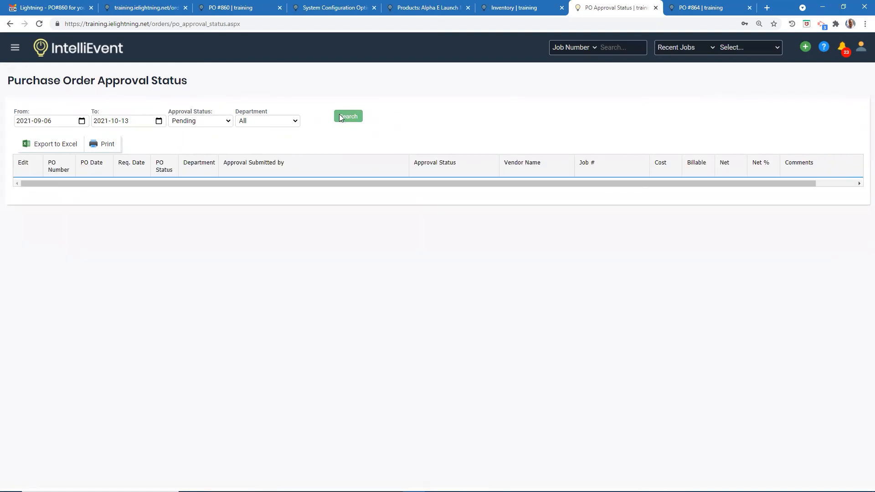
{"action": "left_click", "coordinate": [229, 122]}
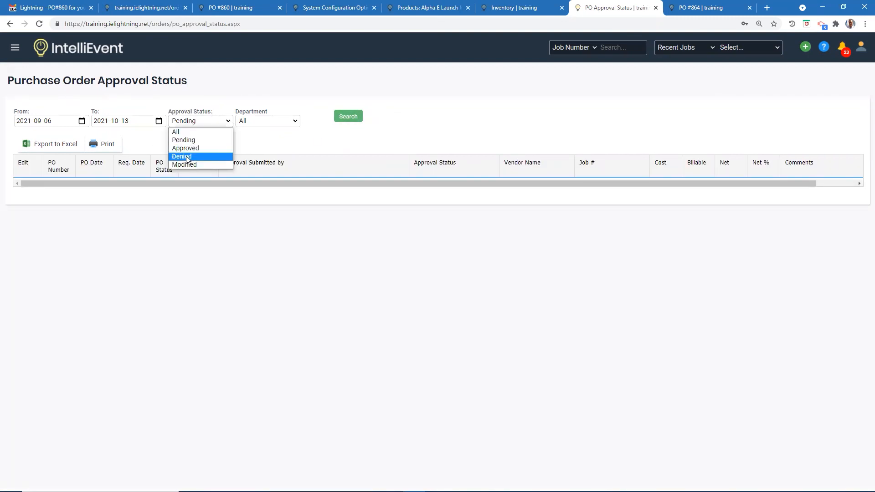
{"action": "left_click", "coordinate": [181, 132]}
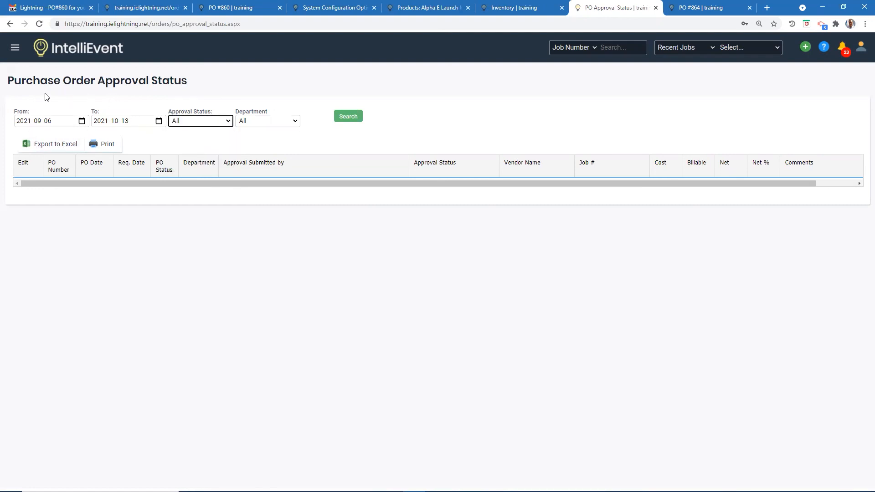
{"action": "left_click", "coordinate": [348, 117]}
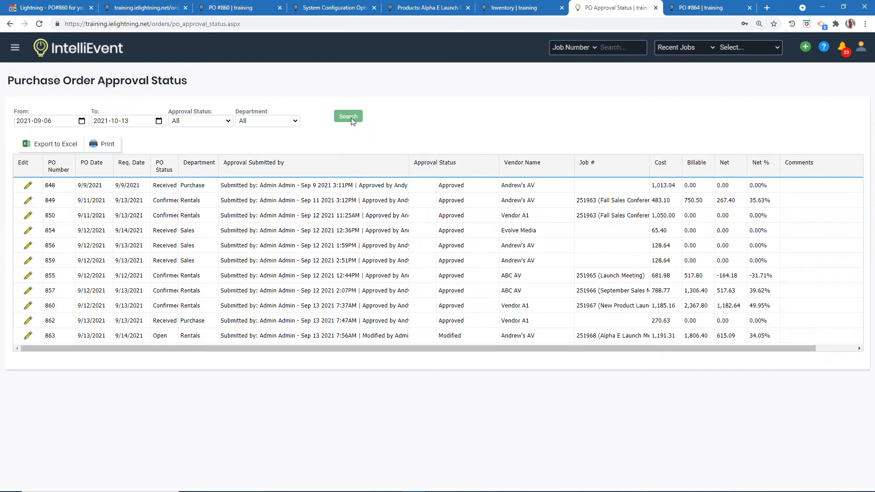
Open the Purchase Order Received Report from the inventory reports
{"action": "left_click", "coordinate": [15, 48]}
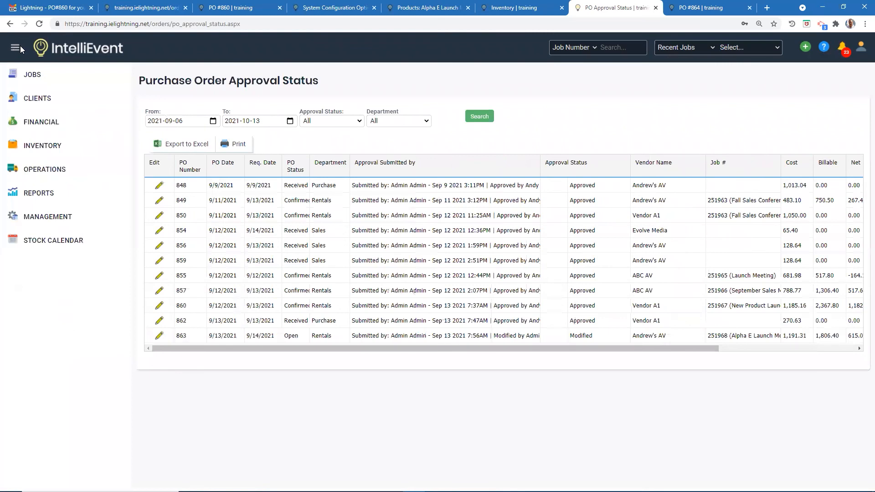
{"action": "left_click", "coordinate": [49, 193]}
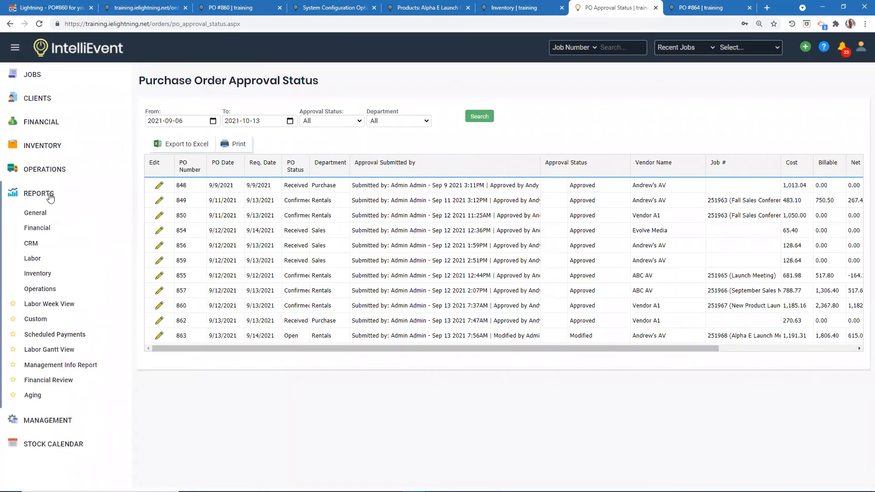
{"action": "left_click", "coordinate": [42, 275]}
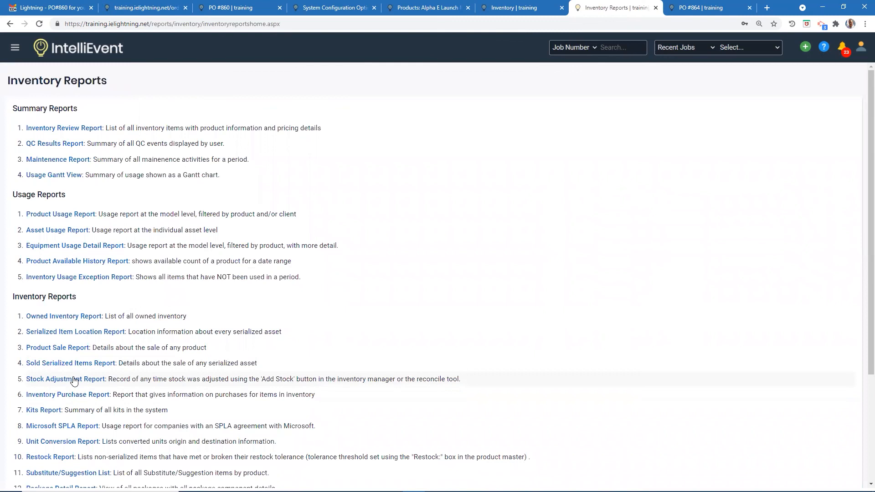
{"action": "scroll", "coordinate": [72, 383], "scroll_direction": "down", "scroll_amount": 3}
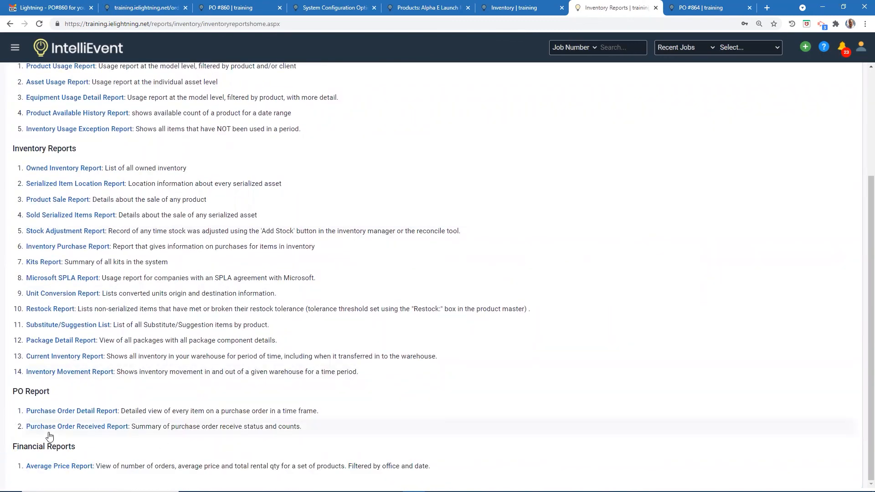
{"action": "left_click", "coordinate": [105, 427]}
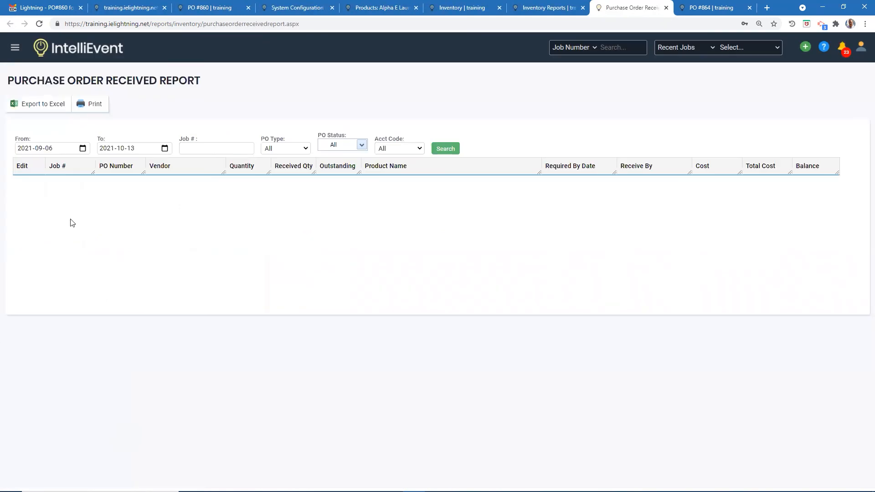
Set the received report's start date to 2021-09-13 and run the report
{"action": "left_click", "coordinate": [83, 148]}
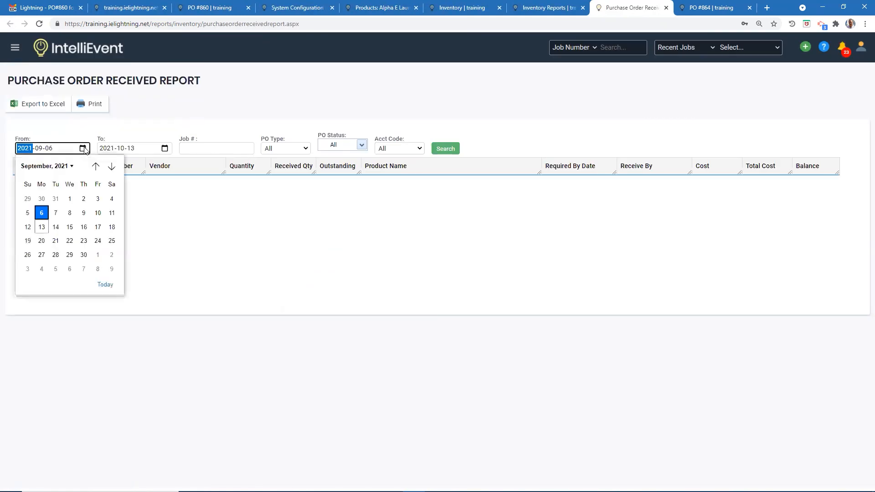
{"action": "left_click", "coordinate": [42, 227]}
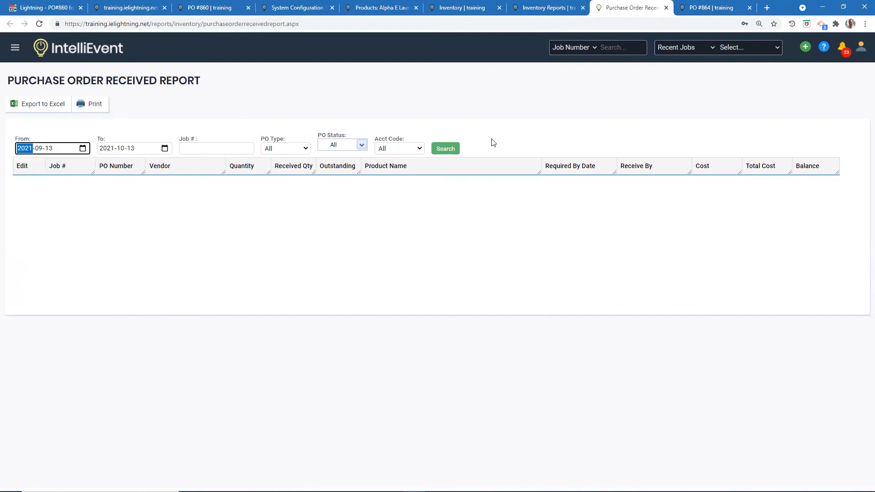
{"action": "left_click", "coordinate": [445, 149]}
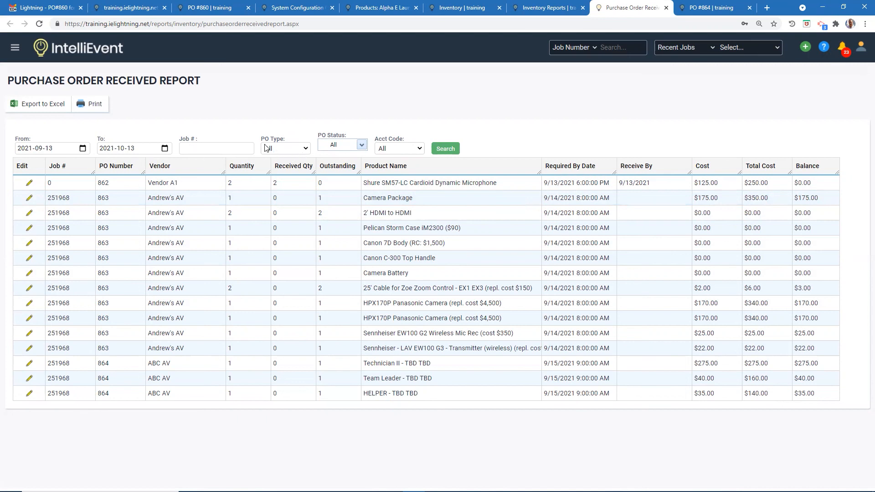
Examine the PO type, PO status and account code filter options of the received report
{"action": "left_click", "coordinate": [304, 147]}
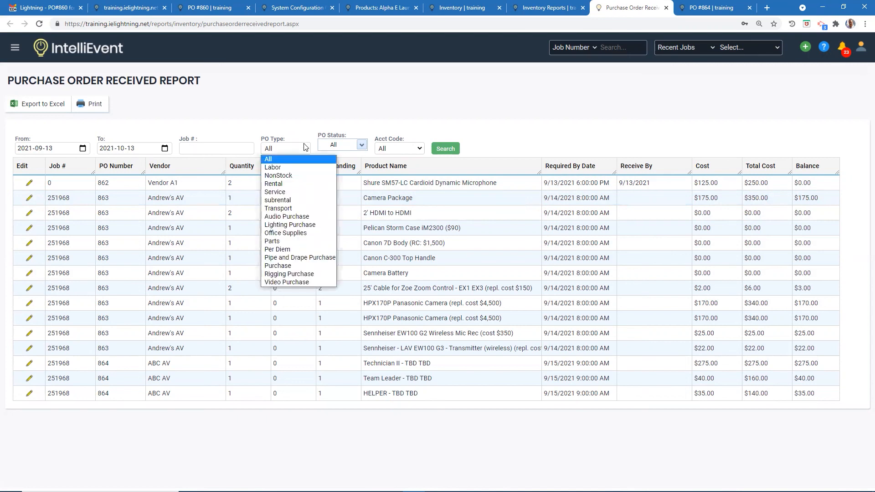
{"action": "left_click", "coordinate": [368, 112]}
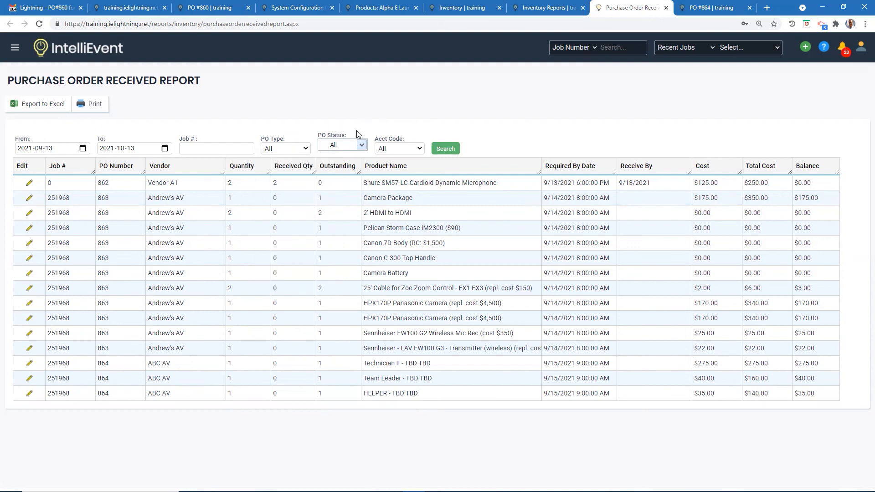
{"action": "left_click", "coordinate": [360, 145]}
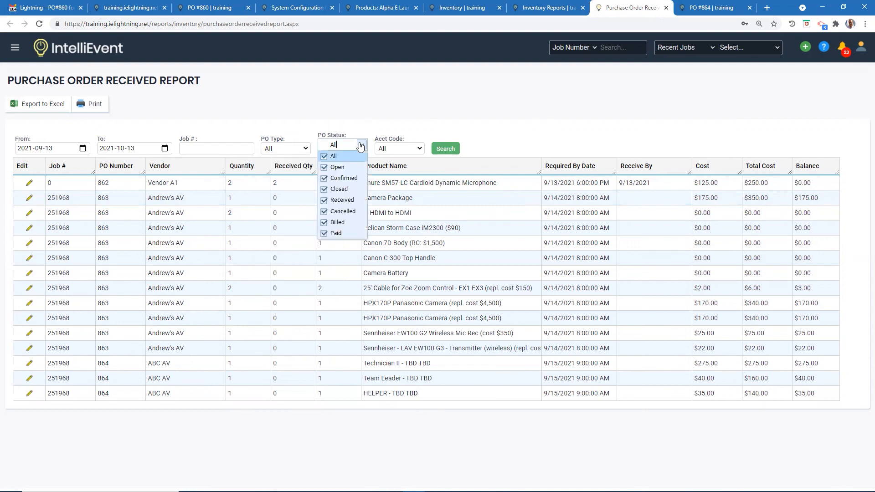
{"action": "left_click", "coordinate": [383, 113]}
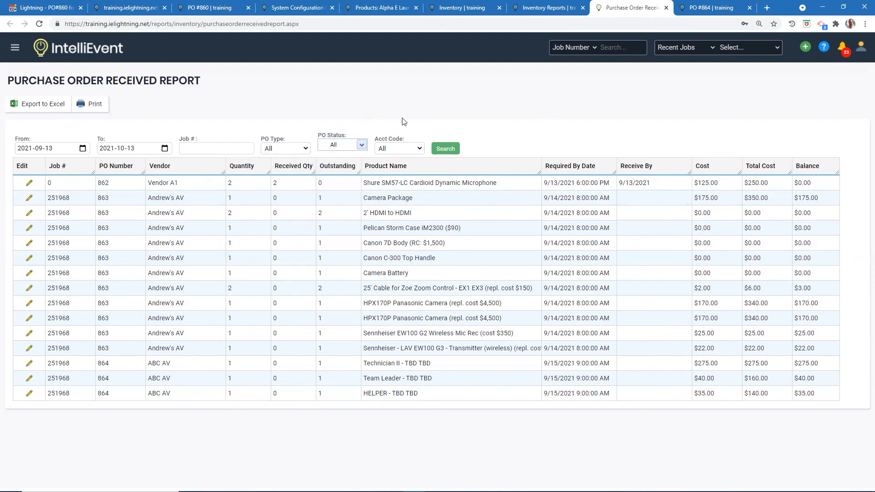
{"action": "left_click", "coordinate": [420, 149]}
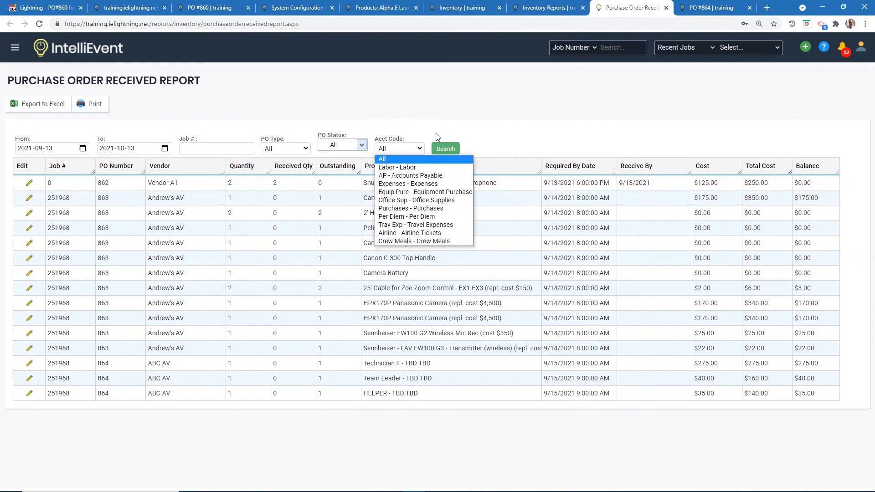
{"action": "left_click", "coordinate": [463, 111]}
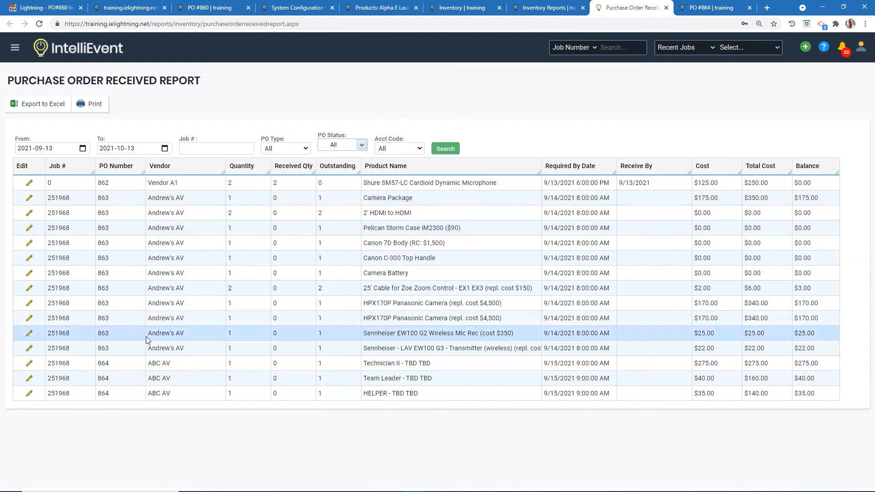